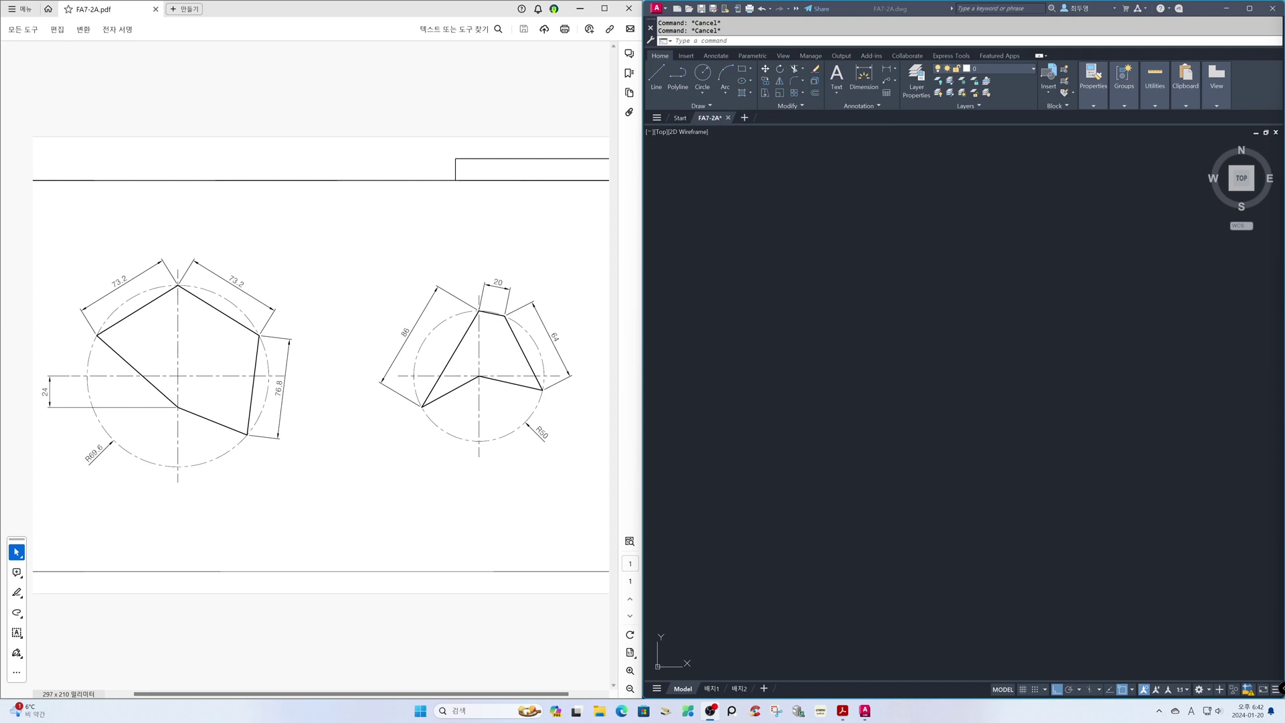
# On the cen layer, draw crossing horizontal and vertical centre lines
pyautogui.click(975, 486)
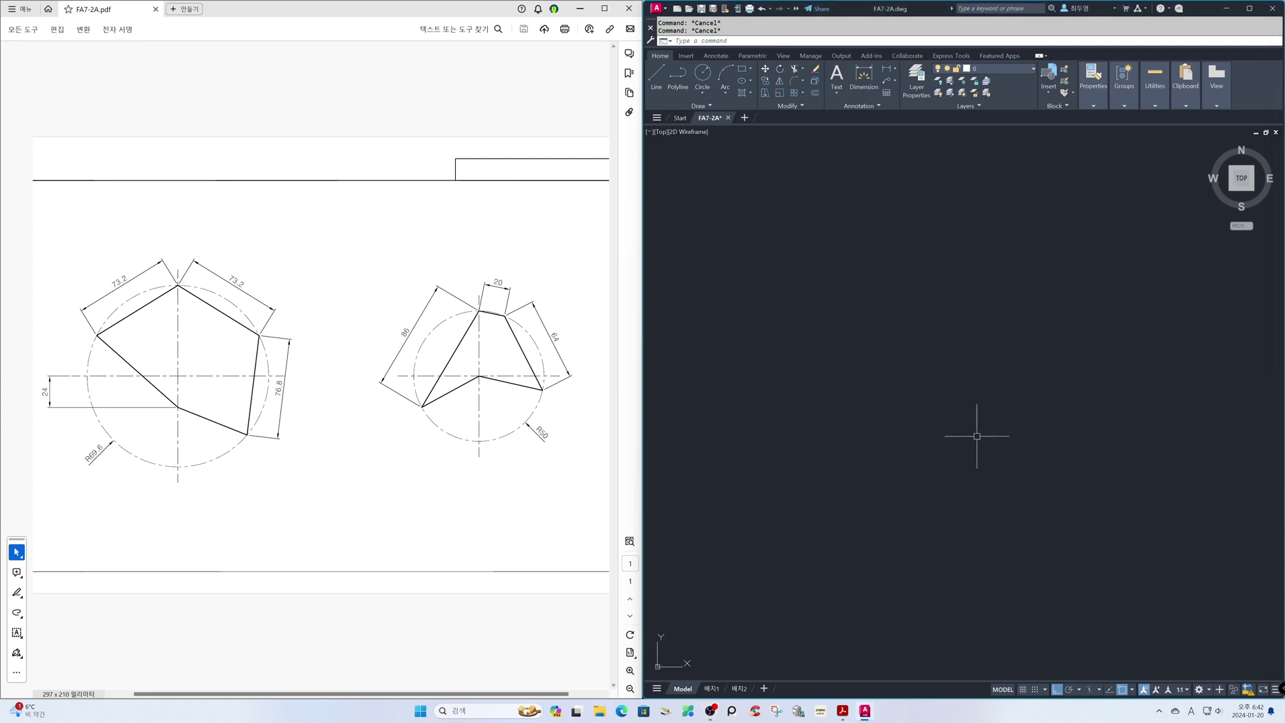
pyautogui.click(1006, 69)
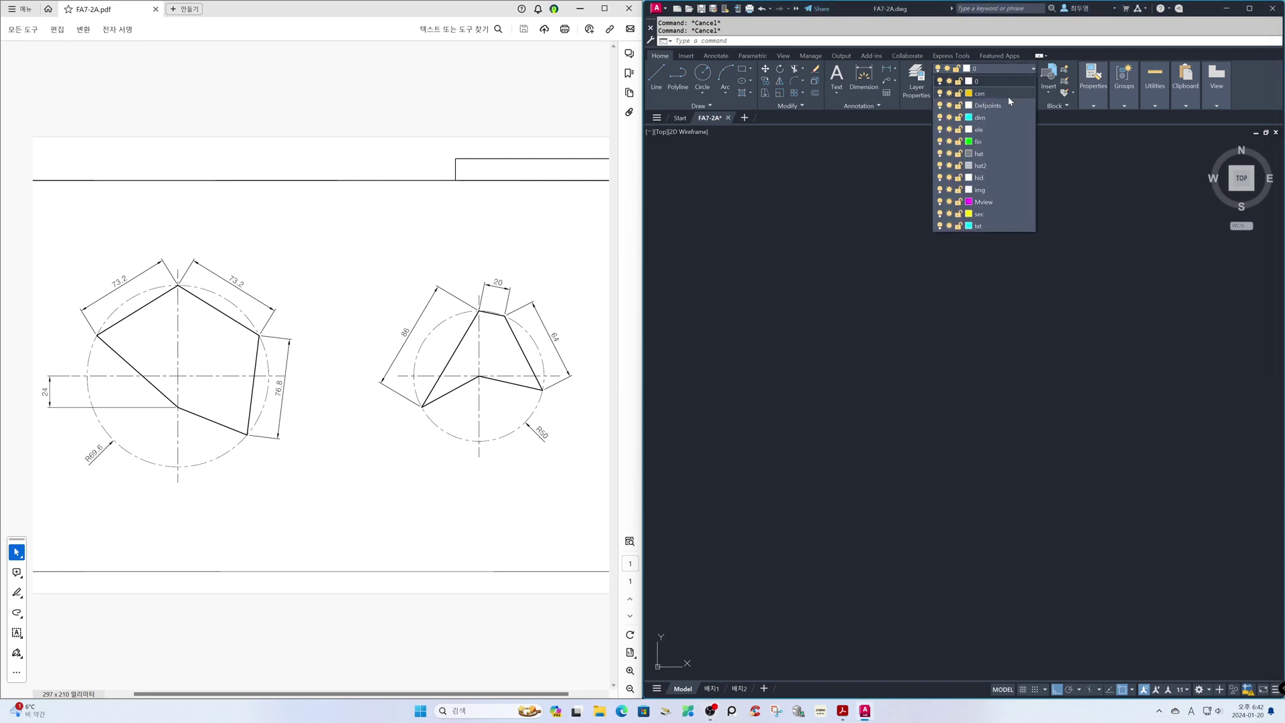
pyautogui.click(1008, 94)
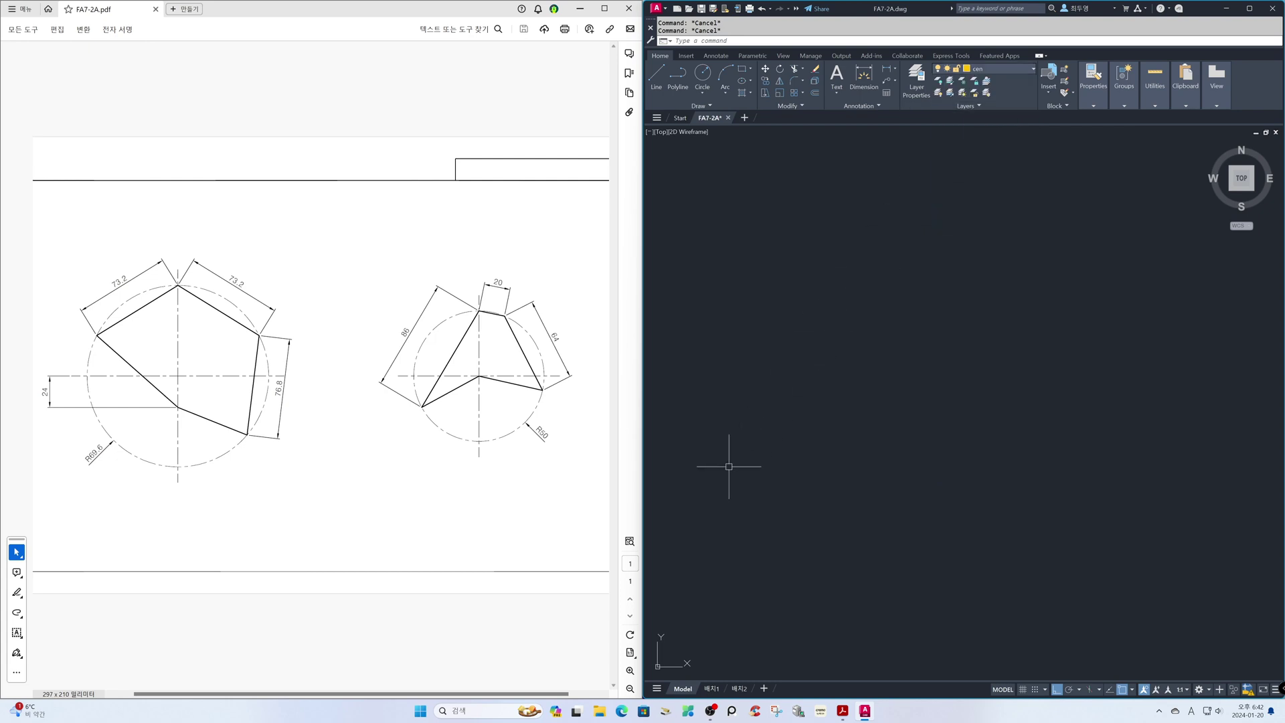
pyautogui.click(968, 41)
pyautogui.write('L')
pyautogui.press('Return')
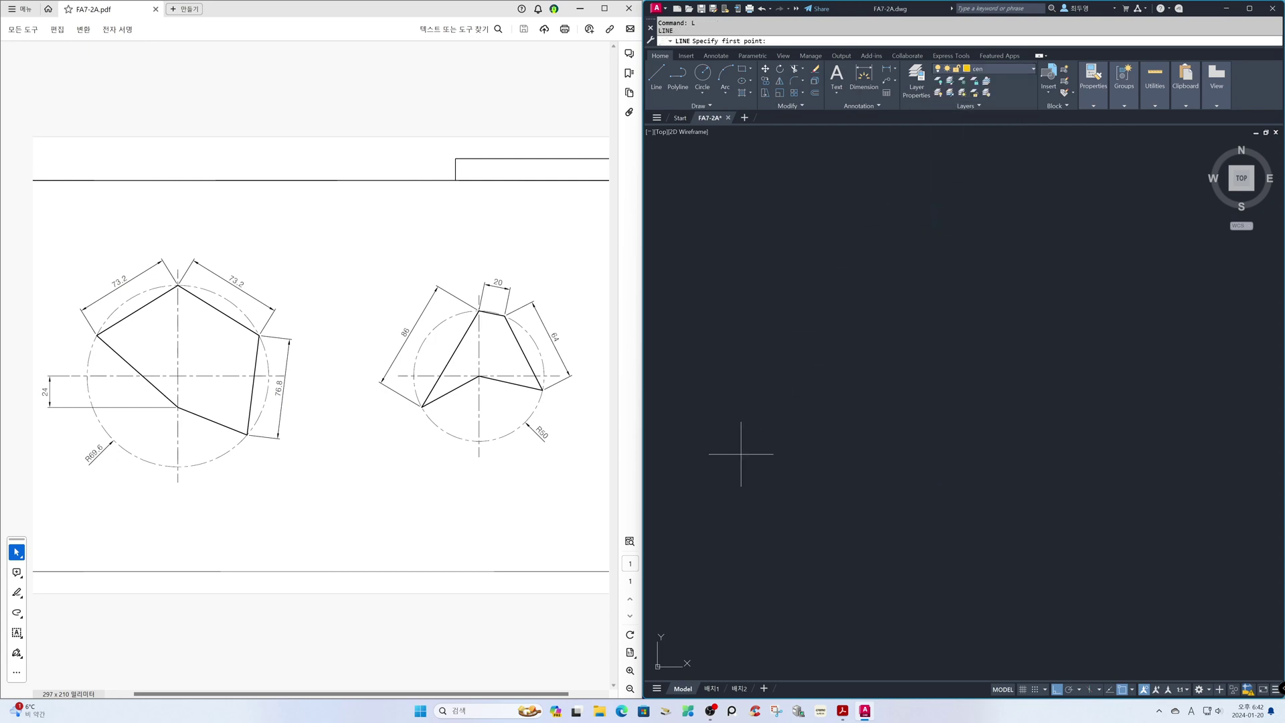
pyautogui.click(705, 405)
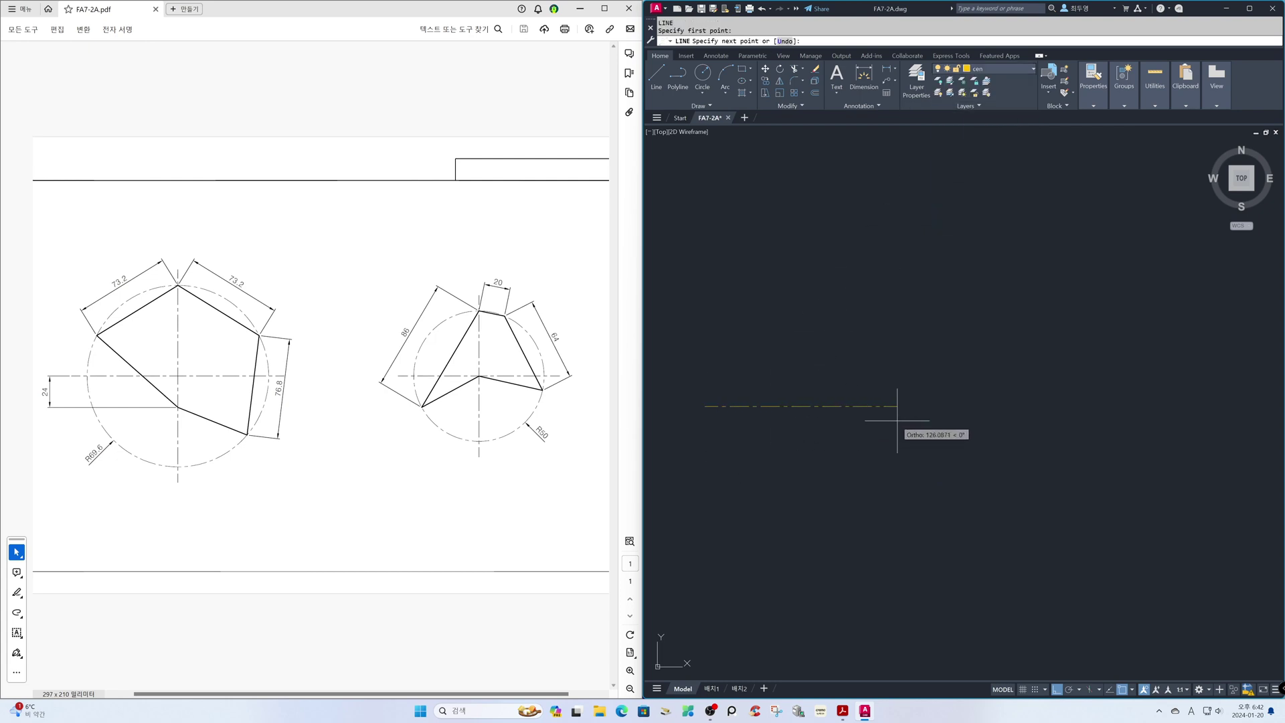
pyautogui.click(972, 406)
pyautogui.press('Return')
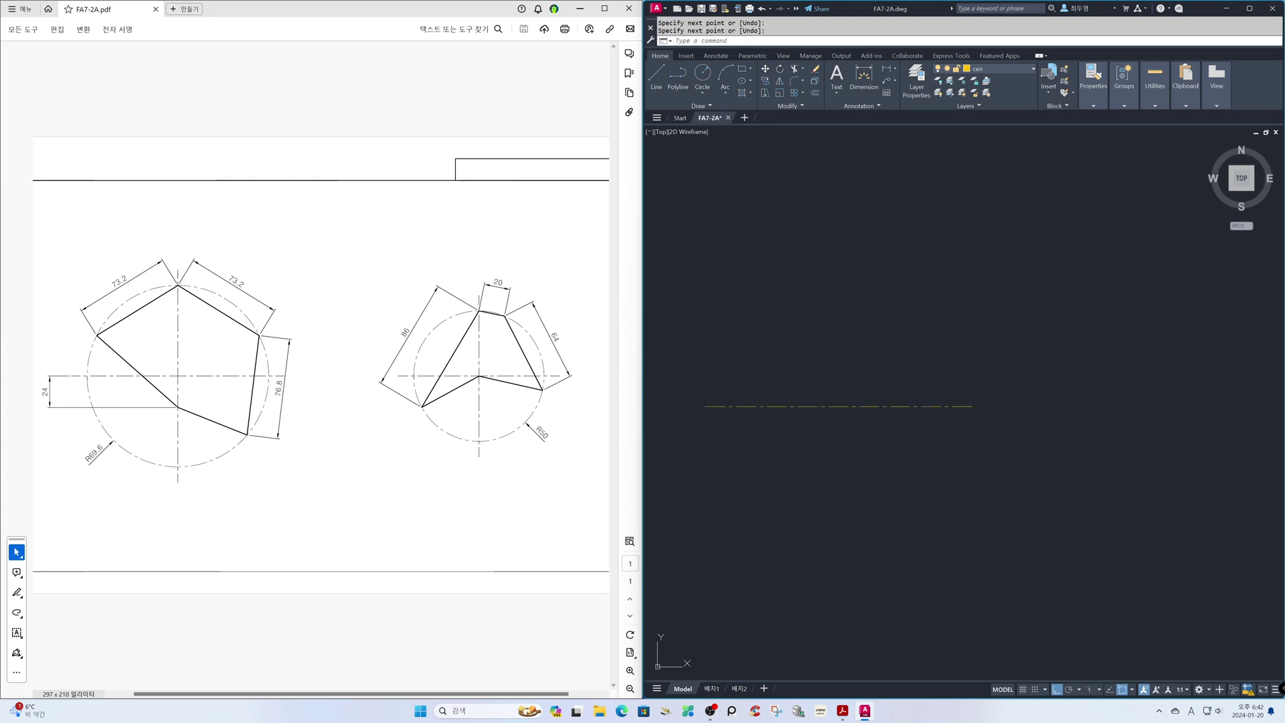
pyautogui.press('Return')
pyautogui.click(842, 257)
pyautogui.click(879, 544)
pyautogui.press('Return')
# Draw a radius 69.6 circle centred where the centre lines cross
pyautogui.write('c')
pyautogui.press('Return')
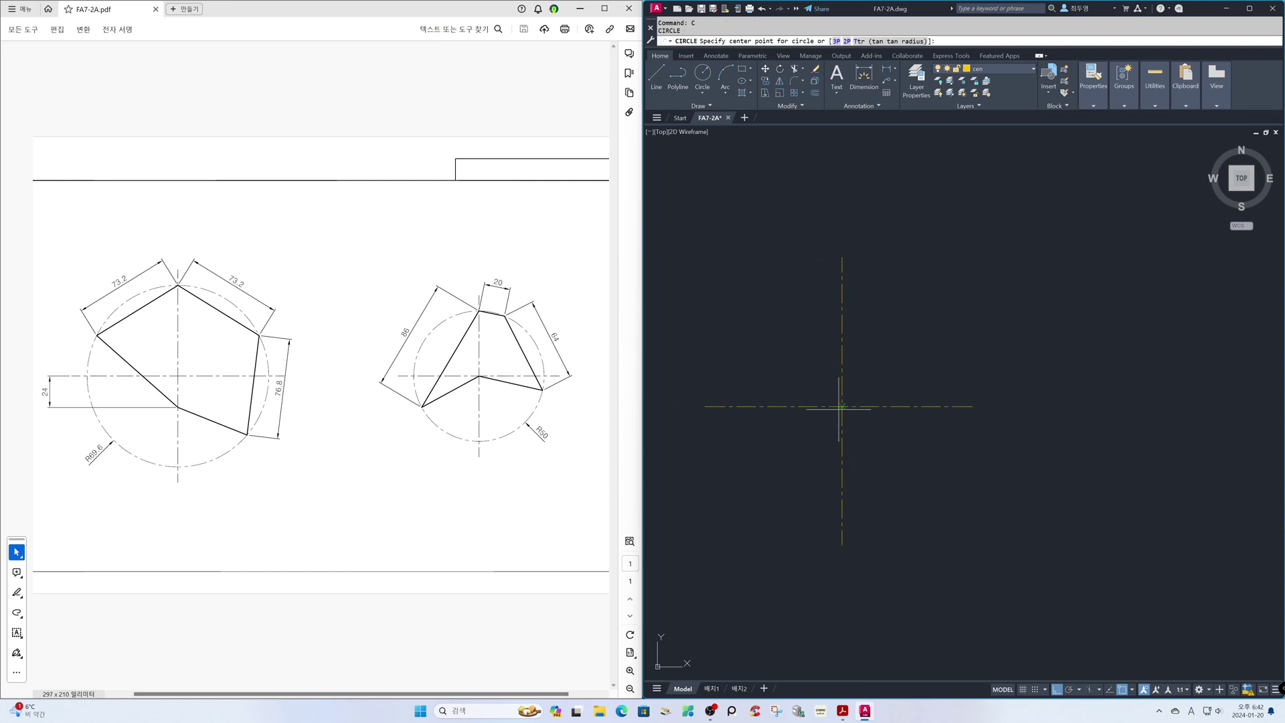
pyautogui.click(842, 405)
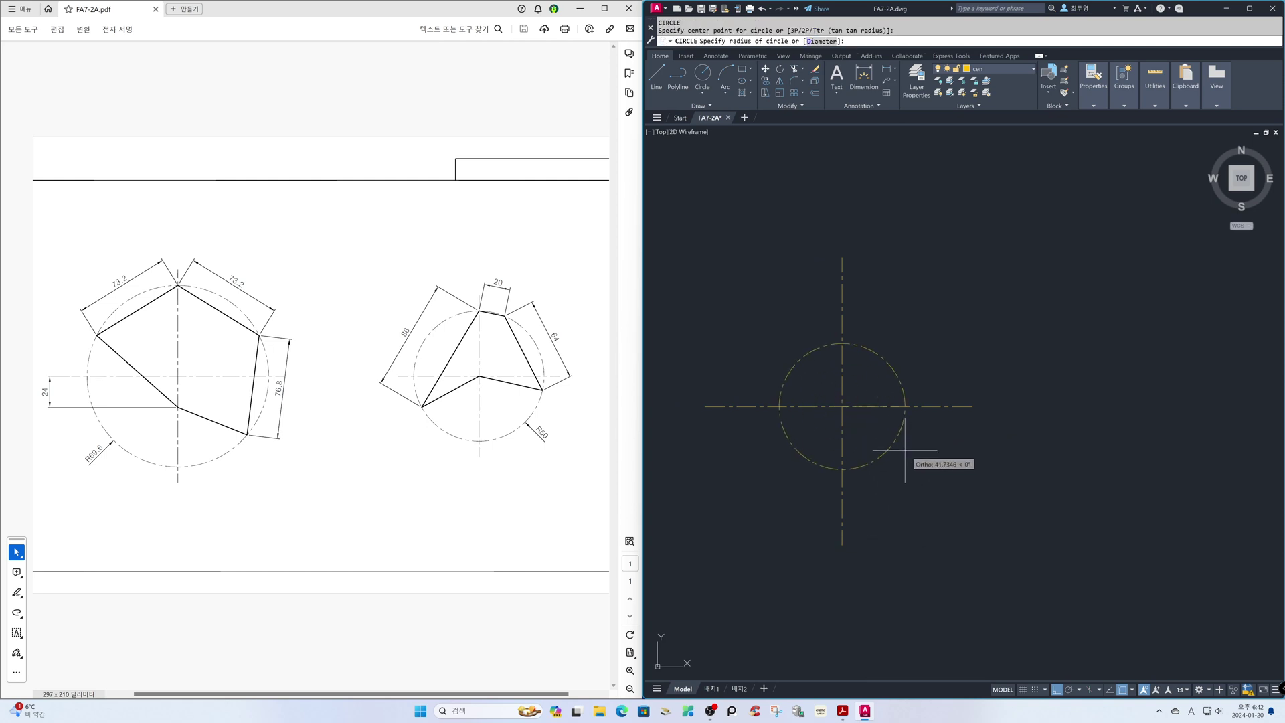
pyautogui.write('6')
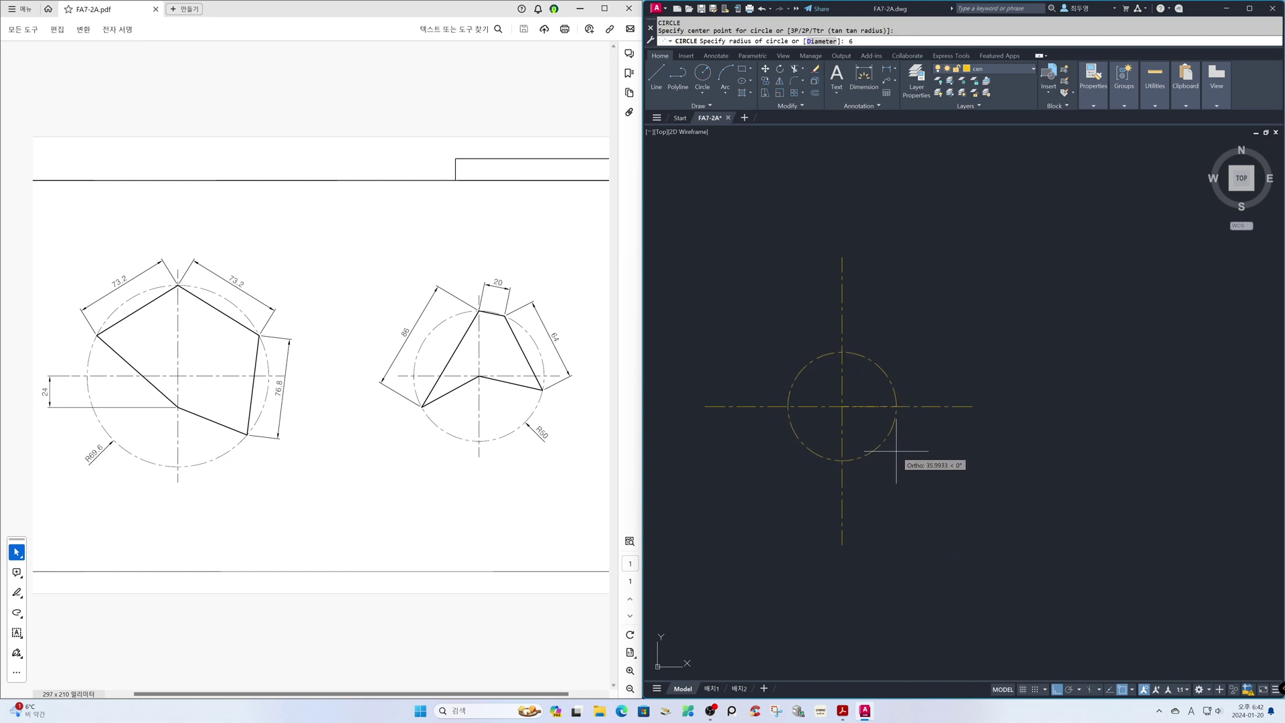
pyautogui.write('9.6')
pyautogui.press('Return')
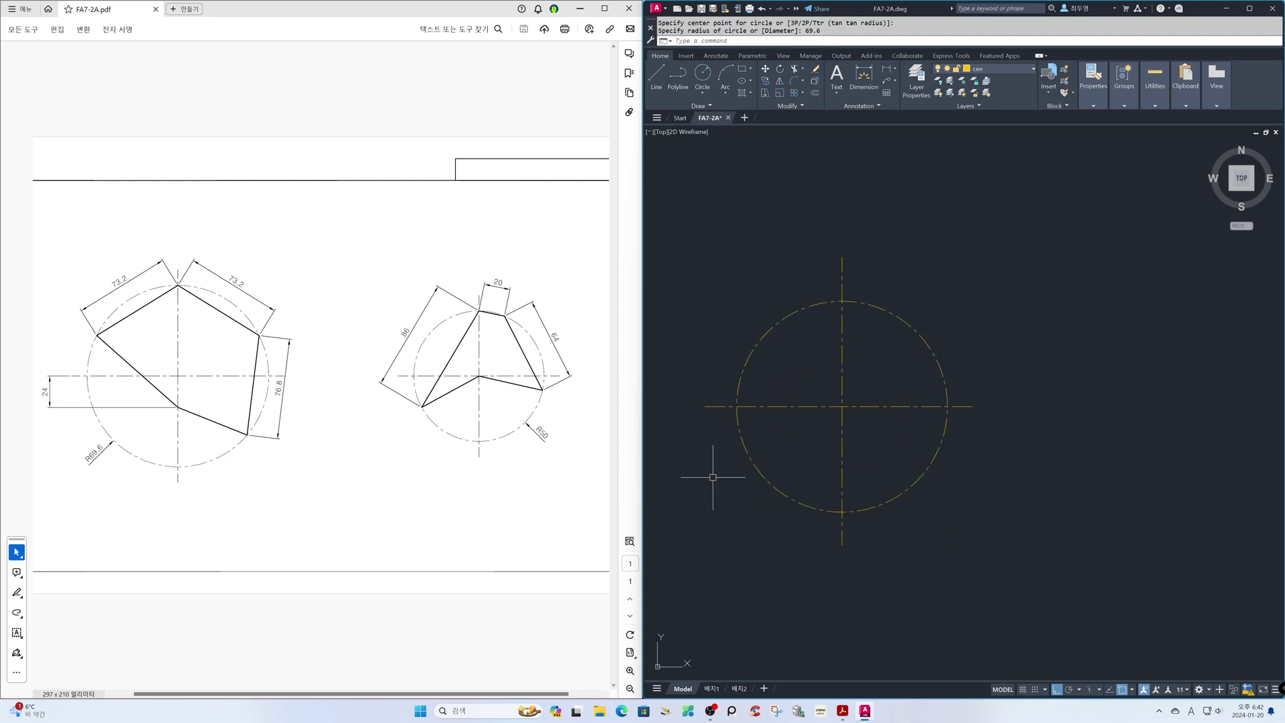
pyautogui.write('C')
pyautogui.press('Return')
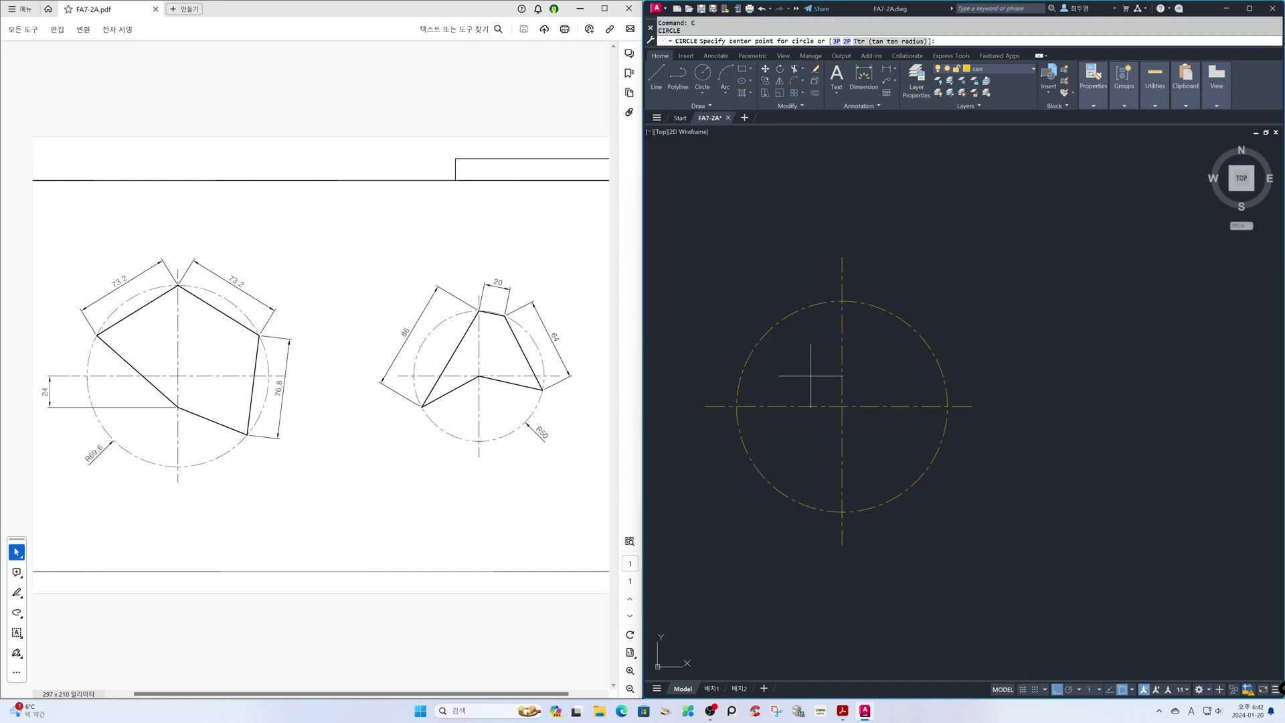
# Add a radius 73.2 circle at the R69.6 circle's top and a radius 76.8 circle at the right intersection
pyautogui.click(841, 301)
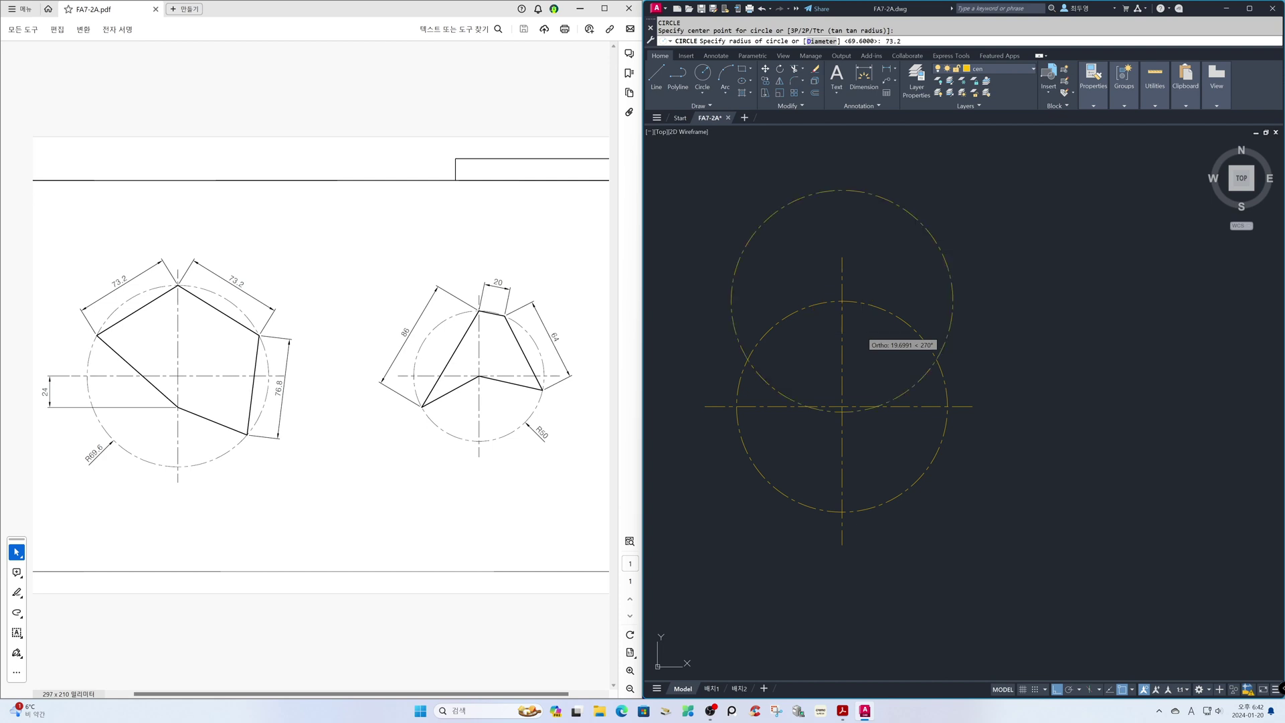
pyautogui.press('Return')
pyautogui.press('Return')
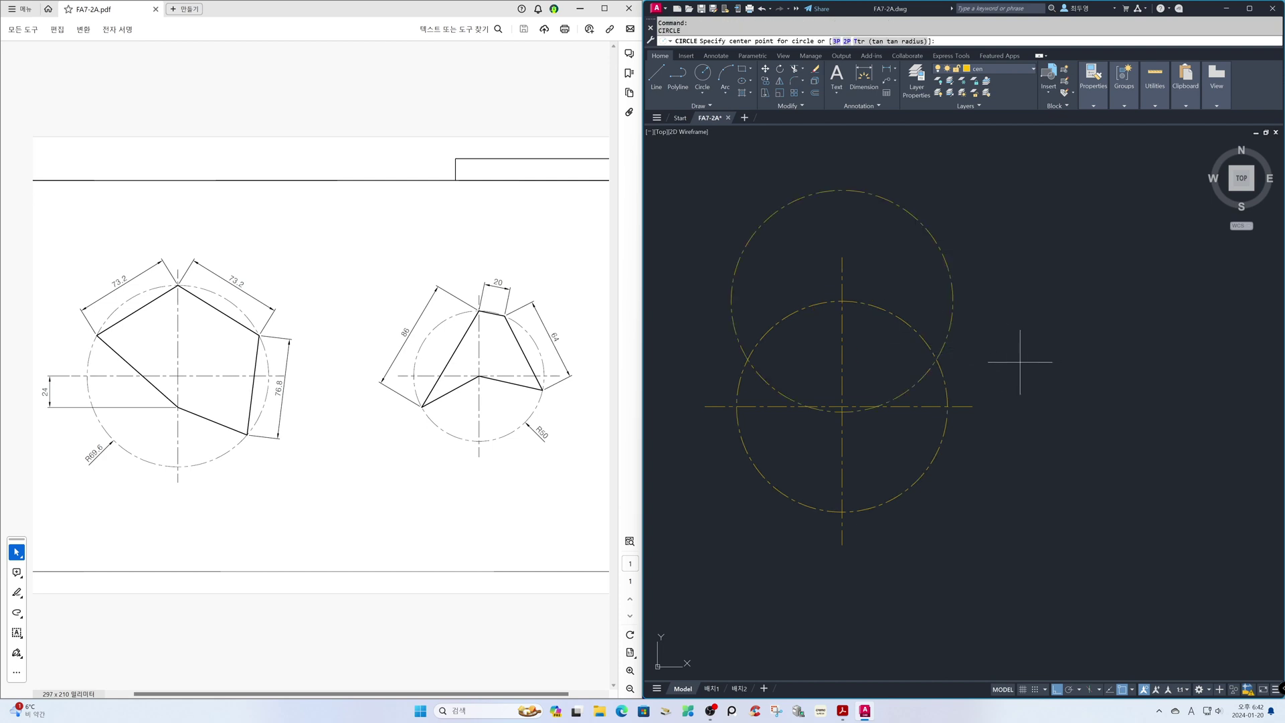
pyautogui.click(936, 360)
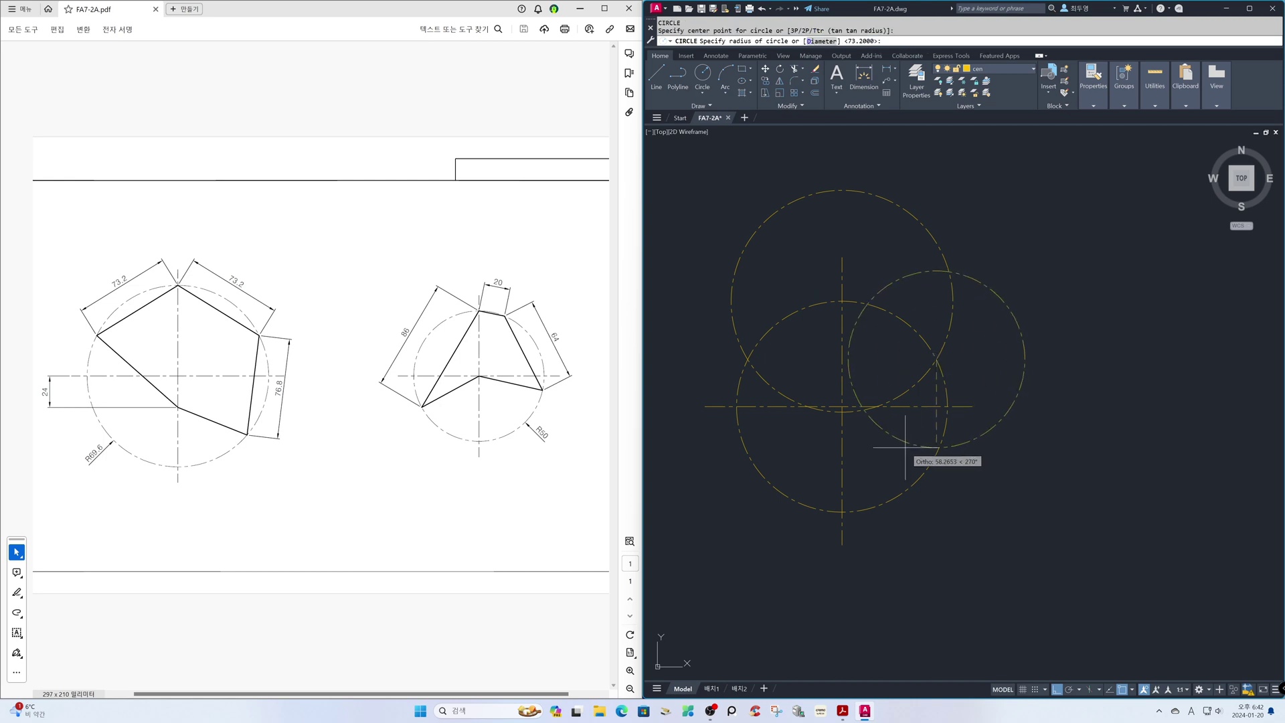
pyautogui.write('76.8')
pyautogui.press('Return')
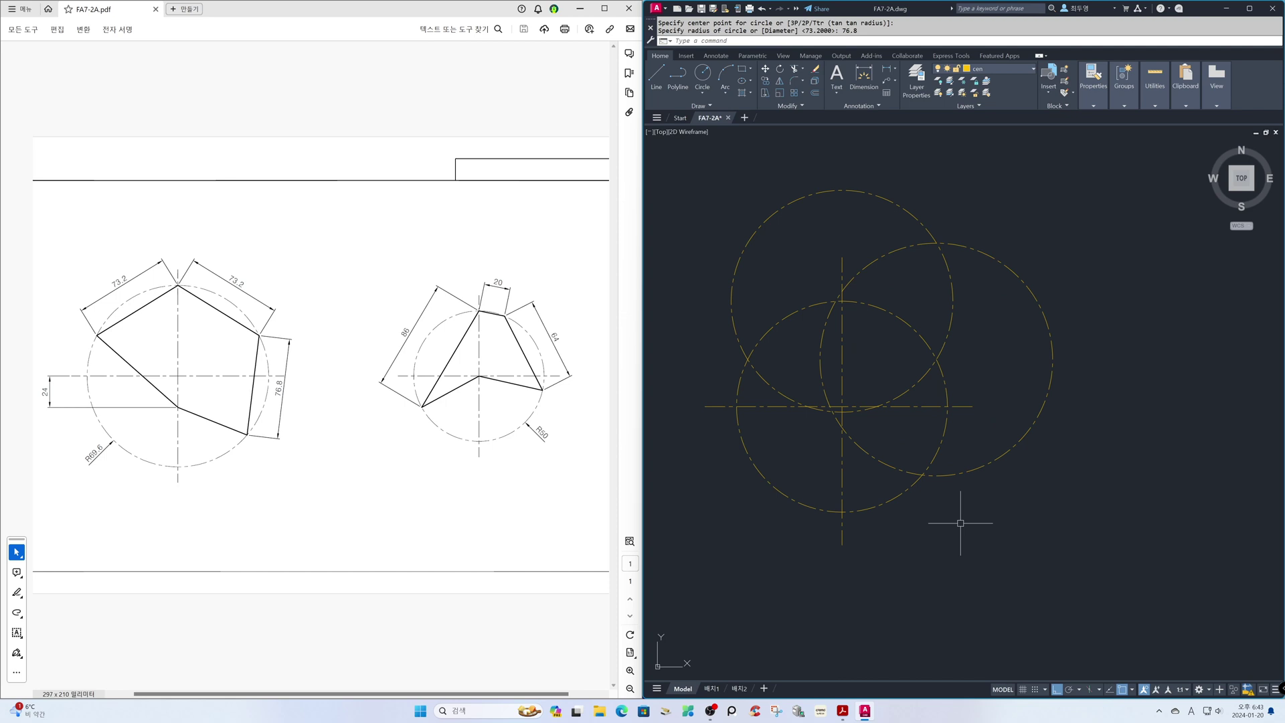
pyautogui.click(1020, 69)
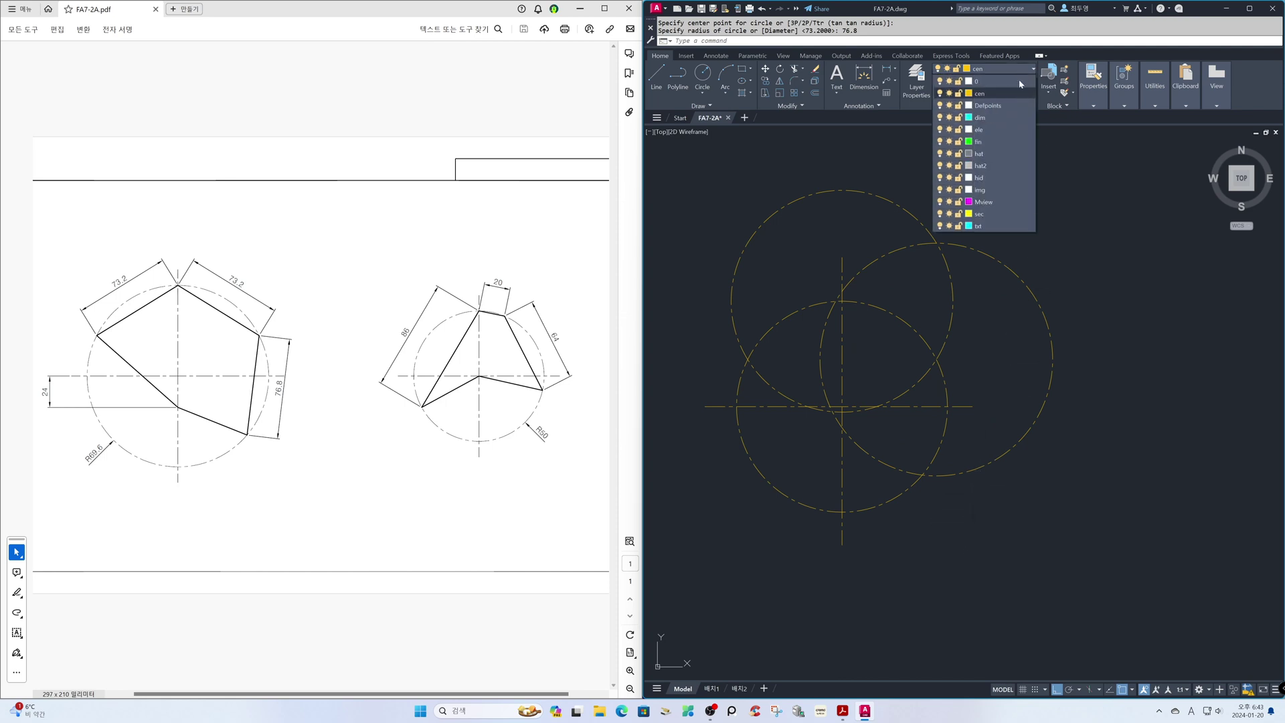
# On the ele layer with Ortho off, draw three pentagon sides through the circle intersections
pyautogui.click(991, 131)
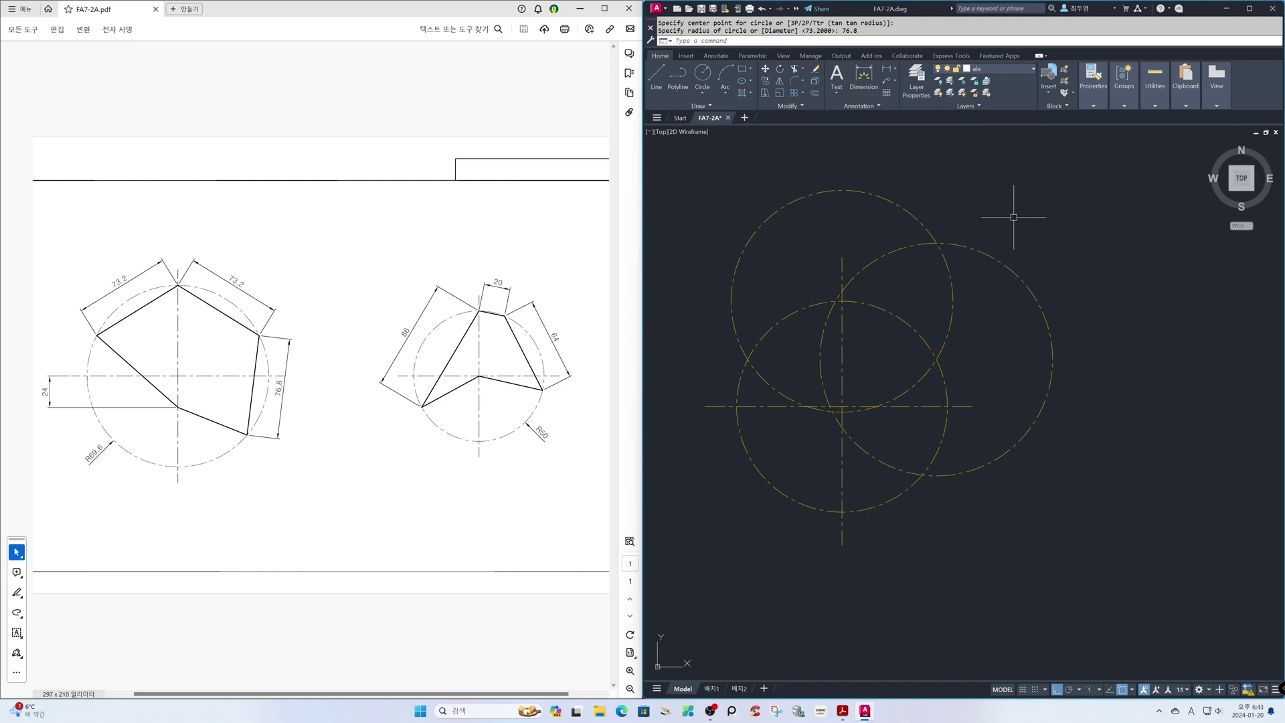
pyautogui.press('F8')
pyautogui.write('L')
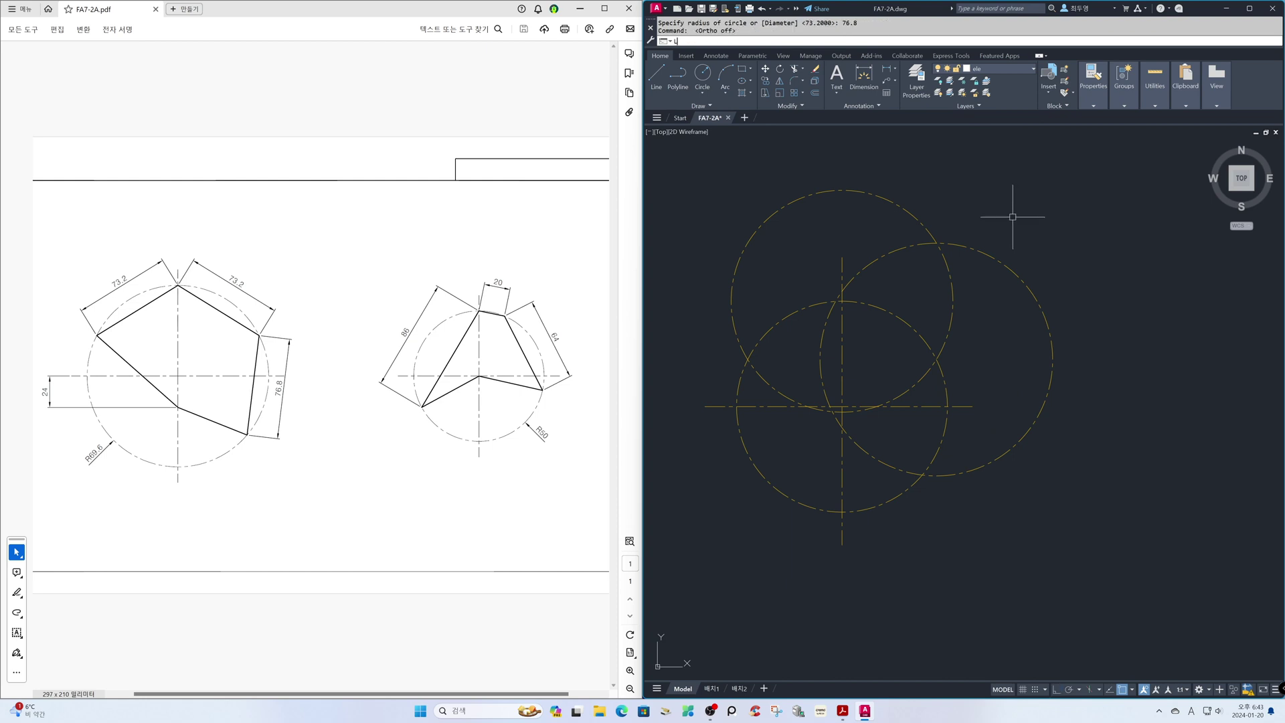
pyautogui.press('Return')
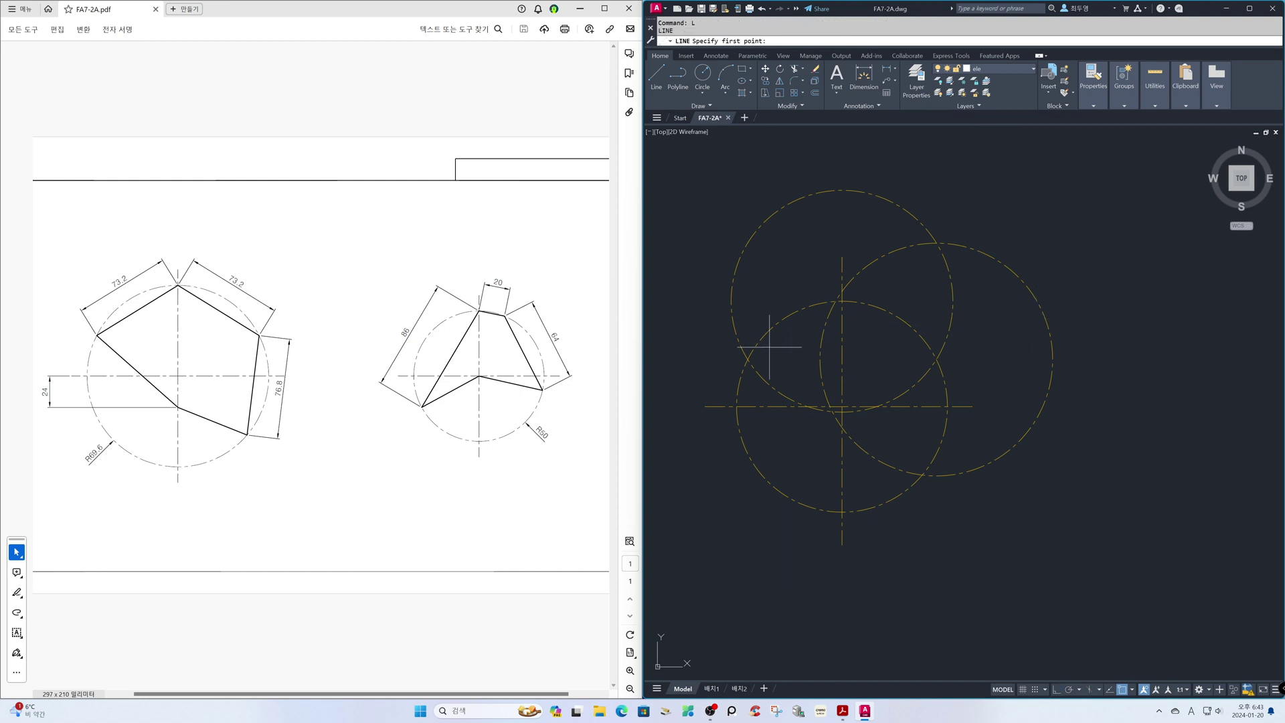
pyautogui.click(747, 359)
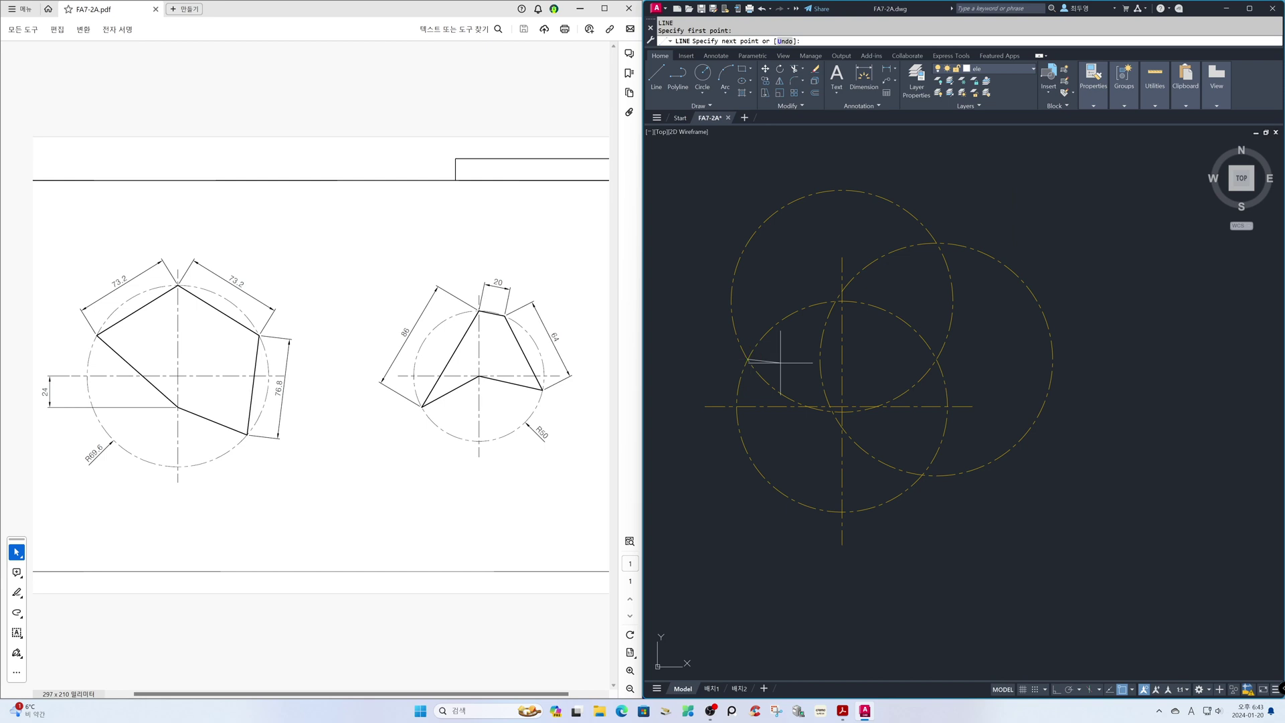
pyautogui.click(842, 301)
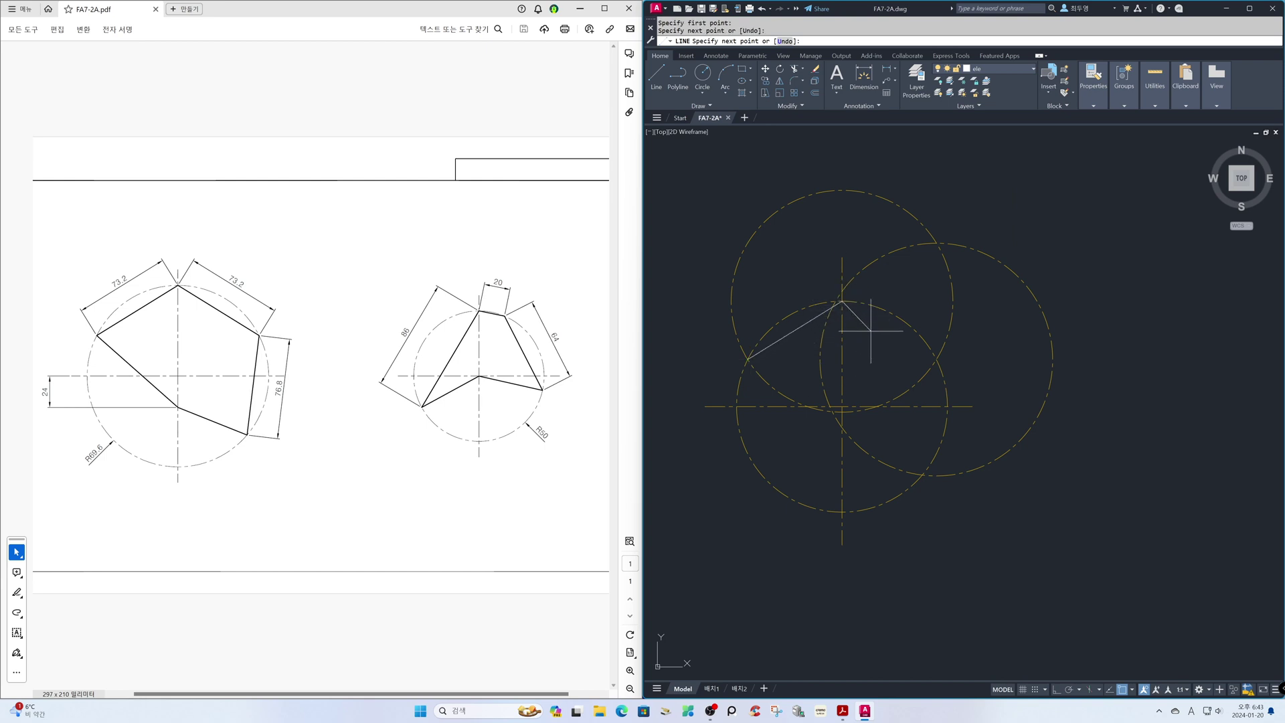
pyautogui.click(936, 359)
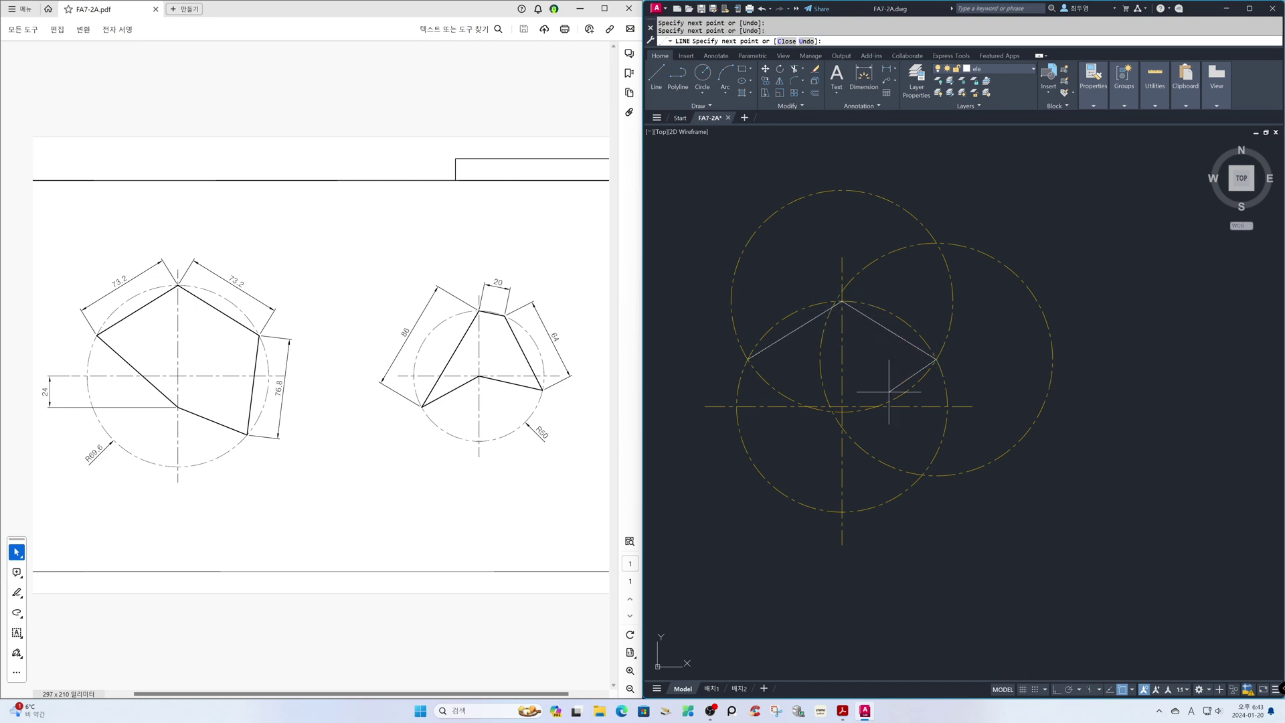
pyautogui.click(922, 475)
pyautogui.press('Return')
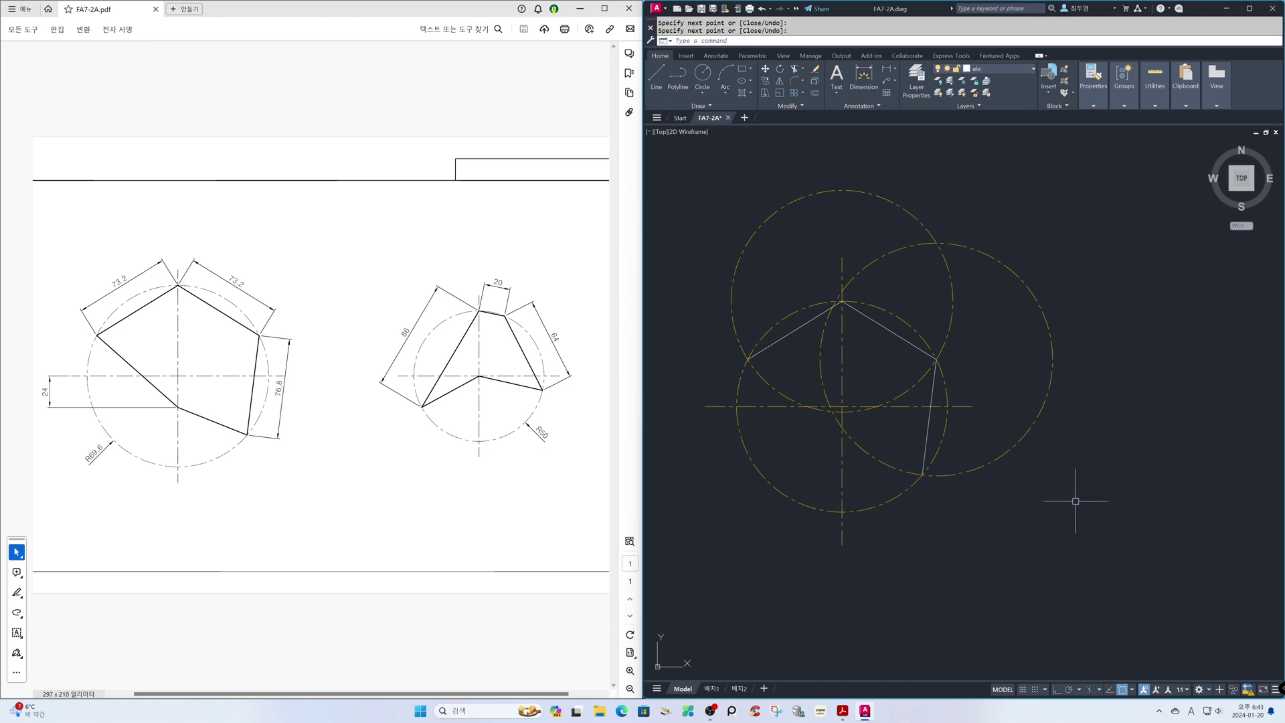
pyautogui.write('e')
pyautogui.press('Return')
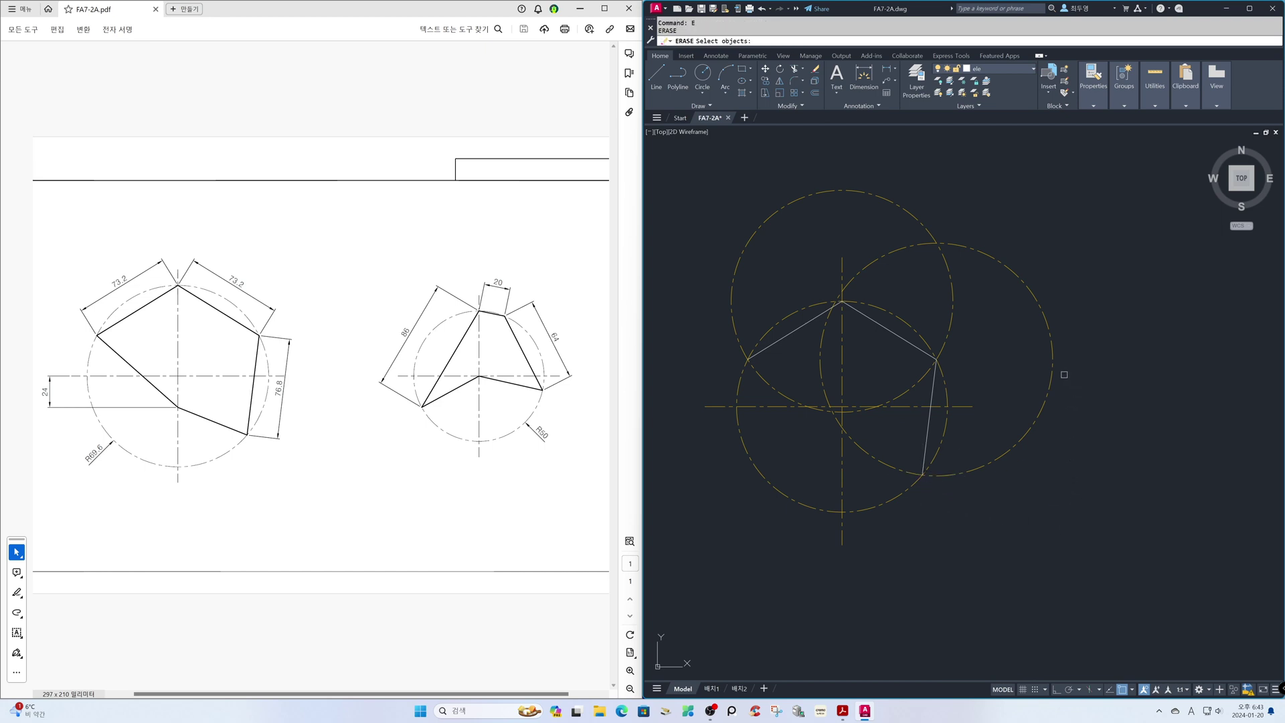
# Erase the two construction circles and draw a radius 24 helper circle at the centre
pyautogui.click(1052, 371)
pyautogui.click(952, 324)
pyautogui.press('Return')
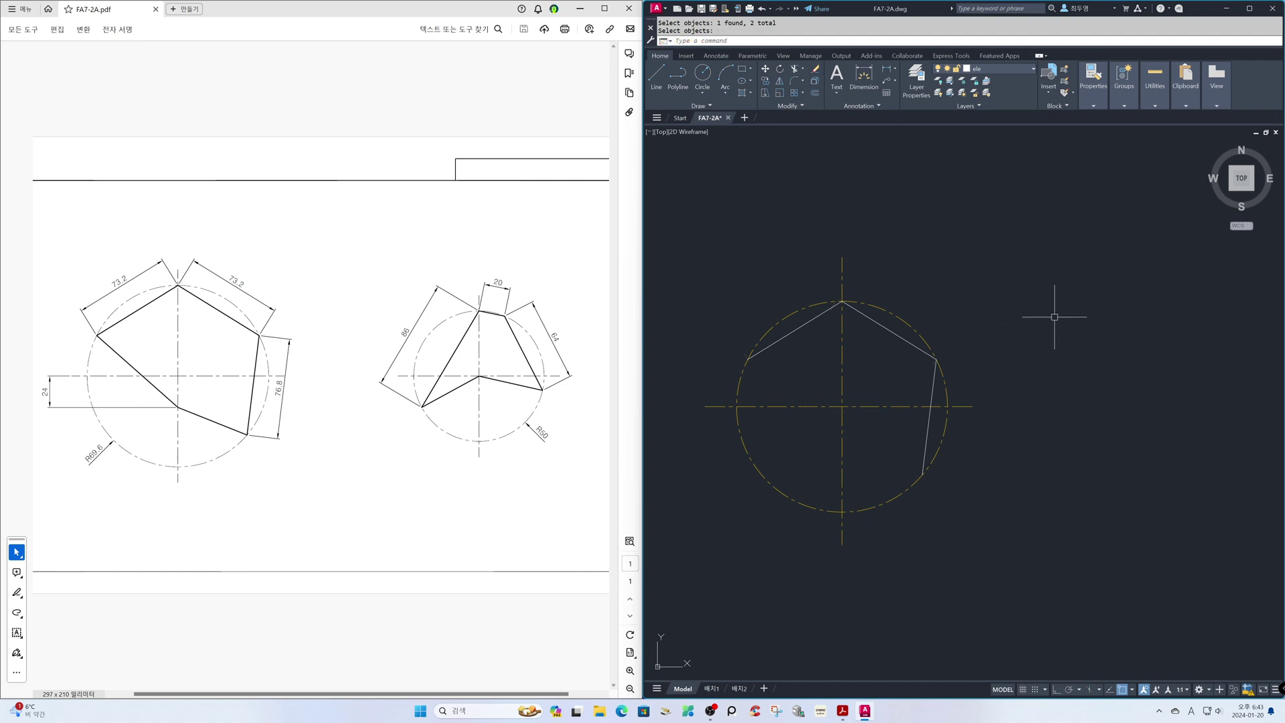
pyautogui.write('c')
pyautogui.press('Return')
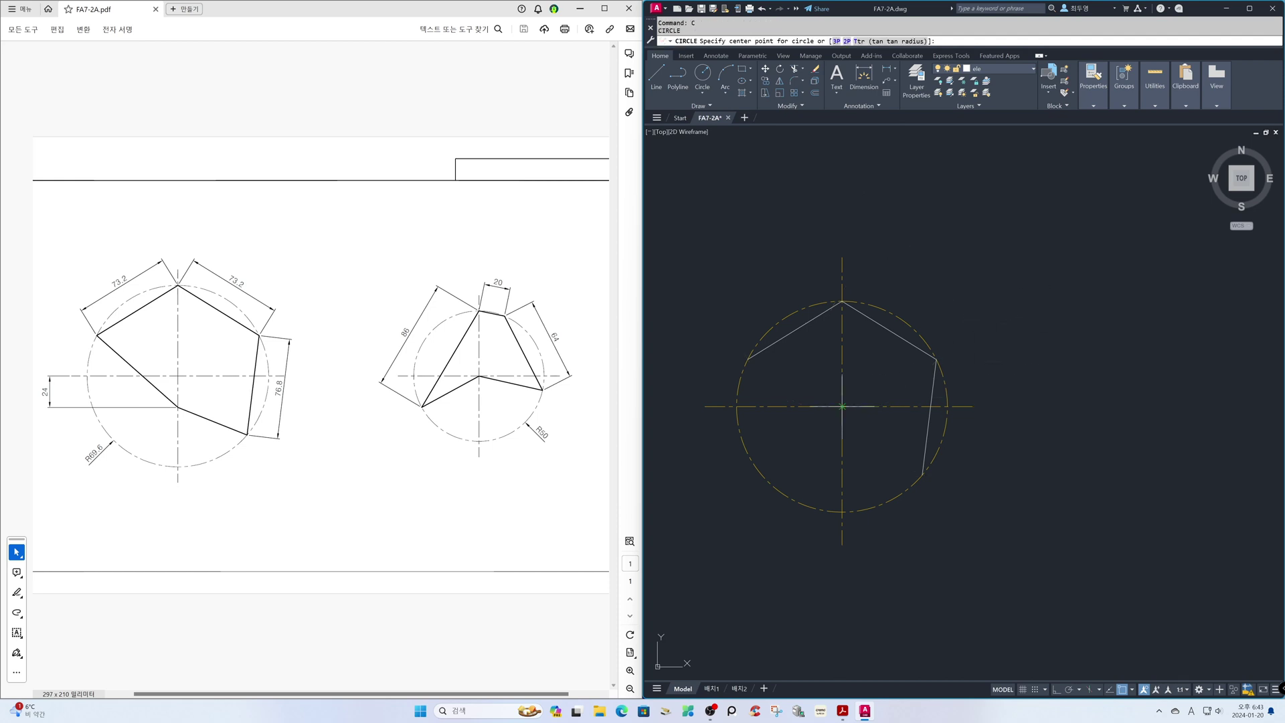
pyautogui.click(842, 407)
pyautogui.write('24')
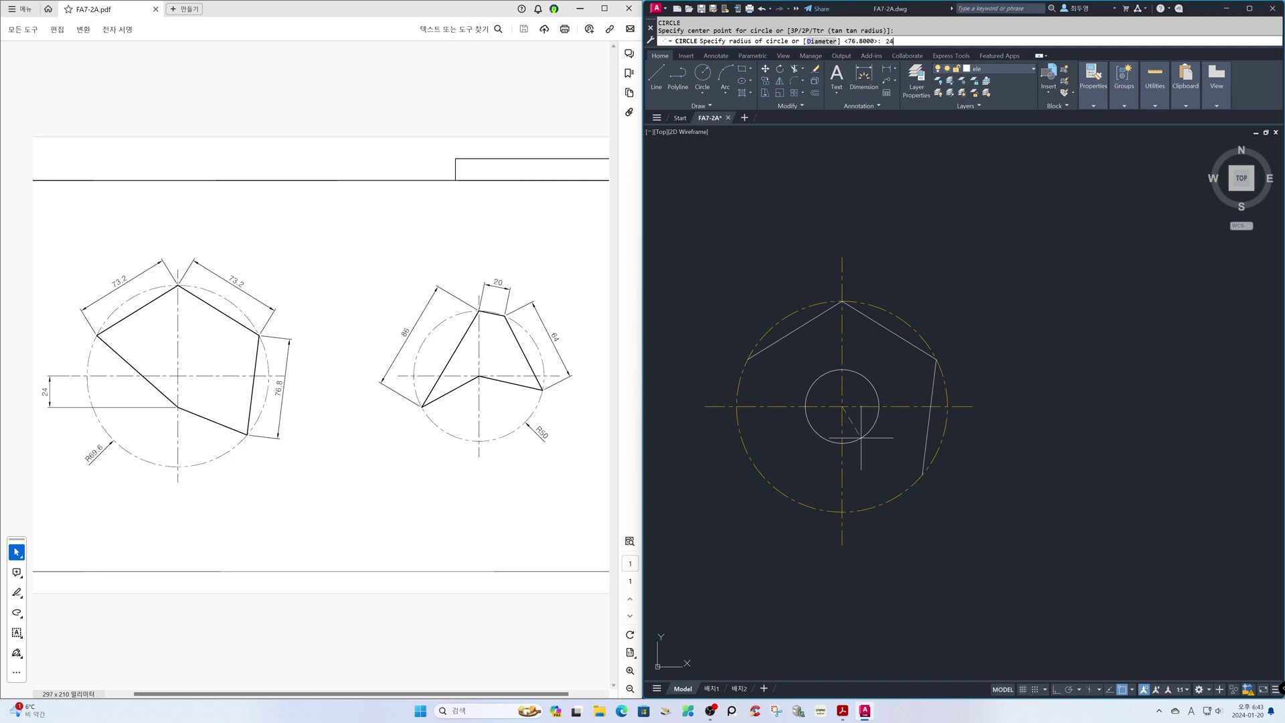
pyautogui.press('Return')
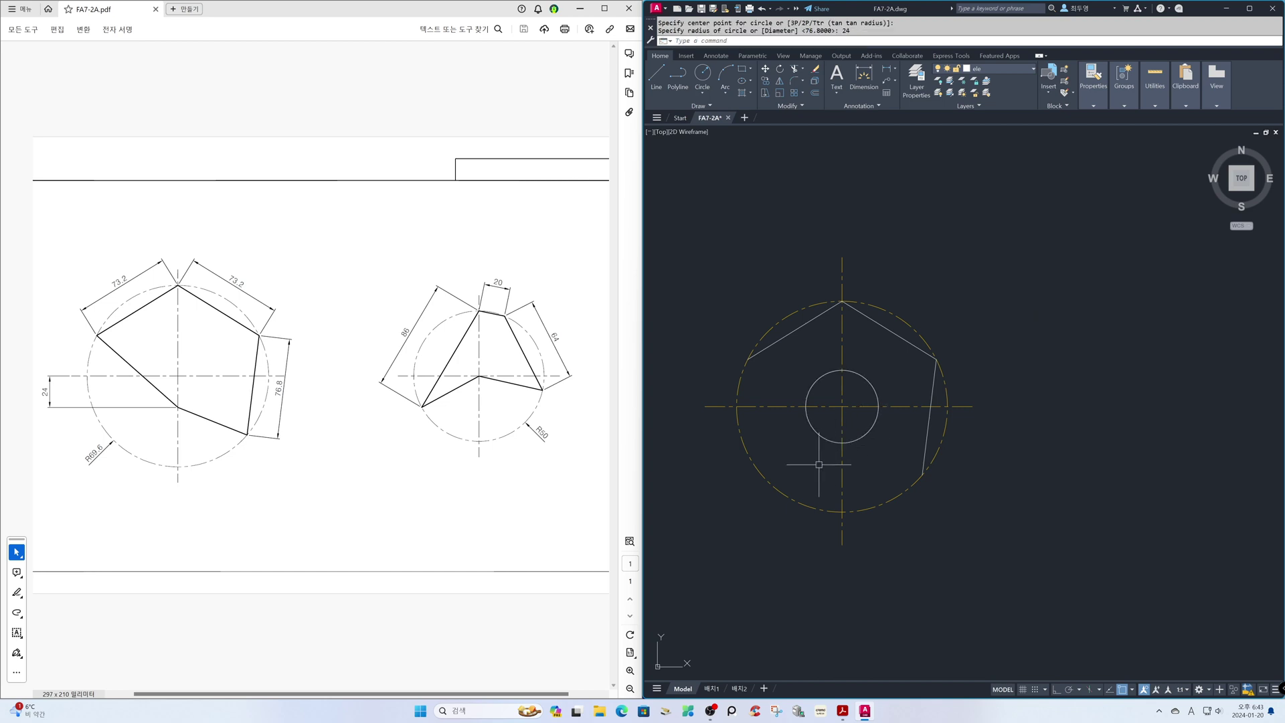
pyautogui.write('u')
pyautogui.write('L')
# Close the pentagon with two sides meeting at the R24 circle's bottom, then erase that circle
pyautogui.press('Return')
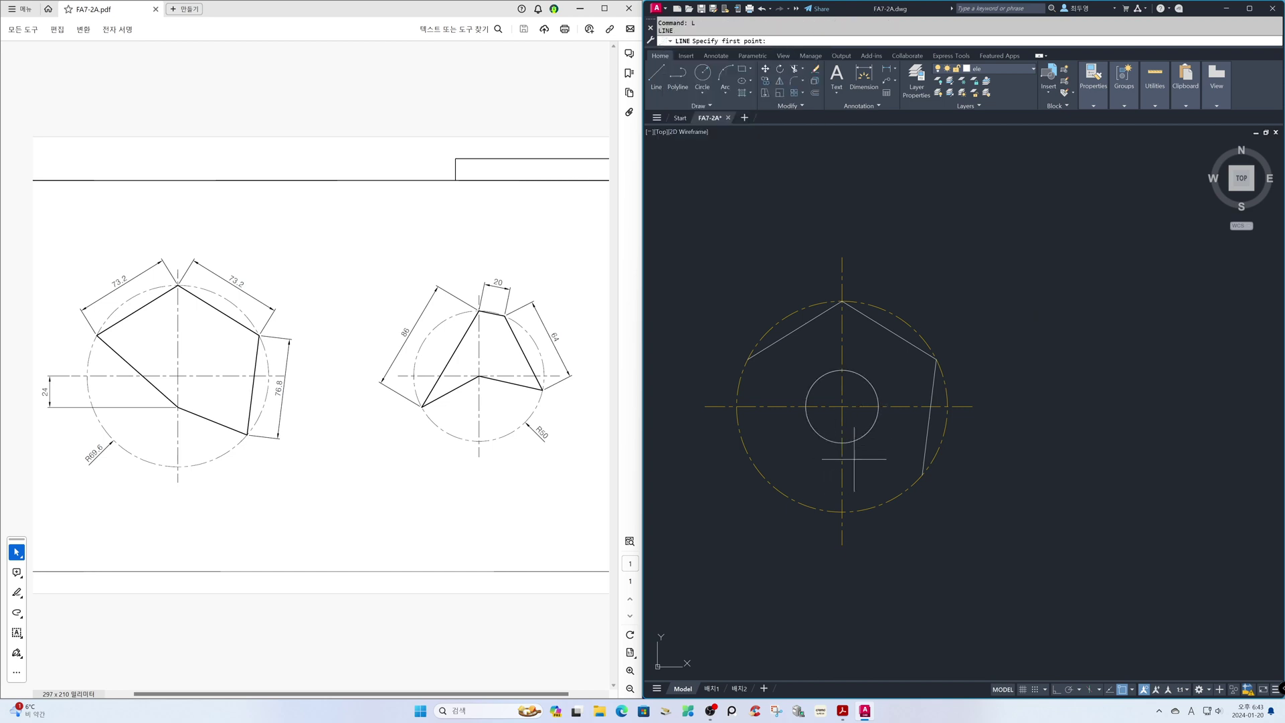
pyautogui.click(922, 474)
pyautogui.click(842, 443)
pyautogui.click(749, 358)
pyautogui.press('Return')
pyautogui.write('e')
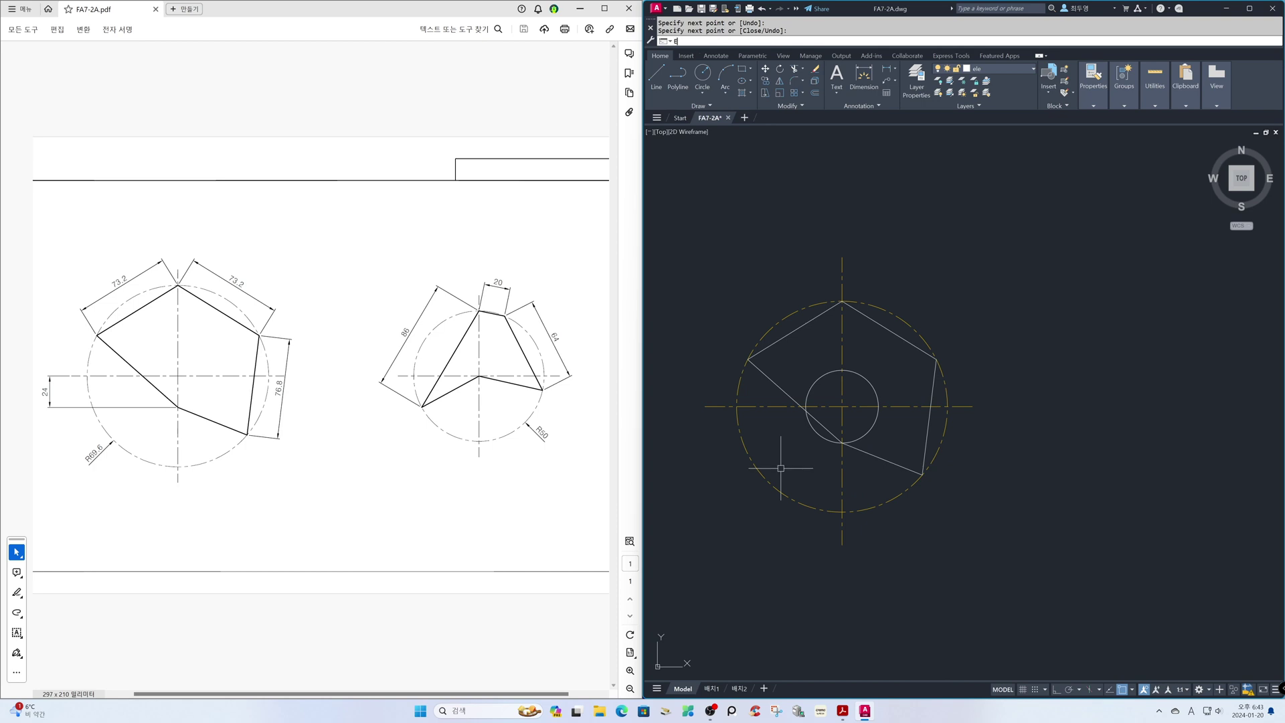
pyautogui.press('Return')
pyautogui.click(812, 431)
pyautogui.press('Return')
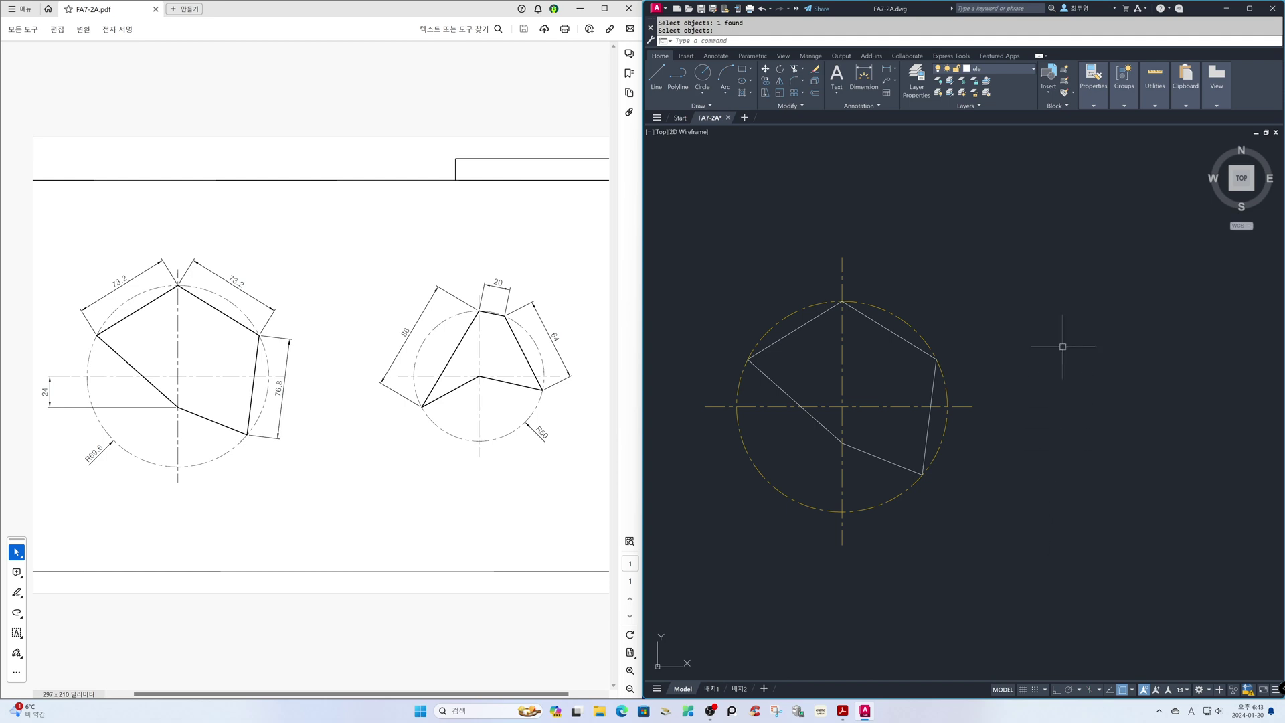
pyautogui.click(1020, 70)
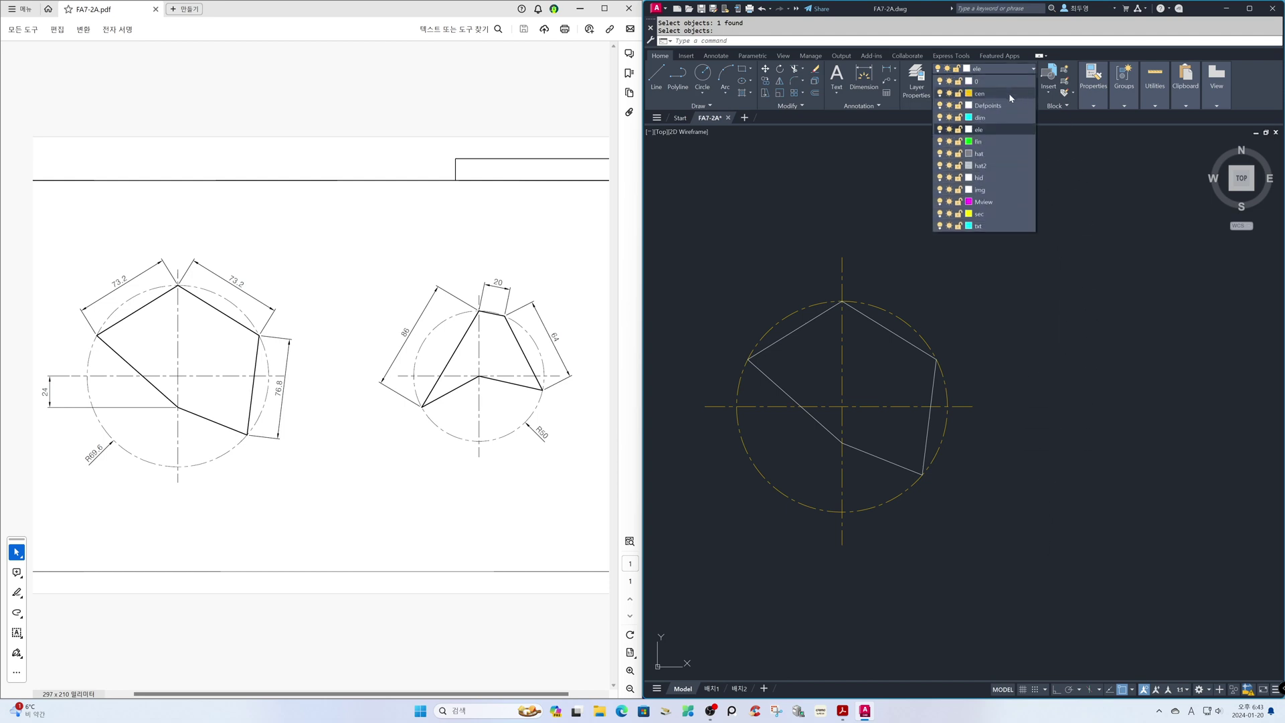
# On the cen layer with Ortho on, draw horizontal and vertical centre lines for the right figure
pyautogui.click(1009, 94)
pyautogui.write('l')
pyautogui.press('Return')
pyautogui.press('F8')
pyautogui.click(1035, 406)
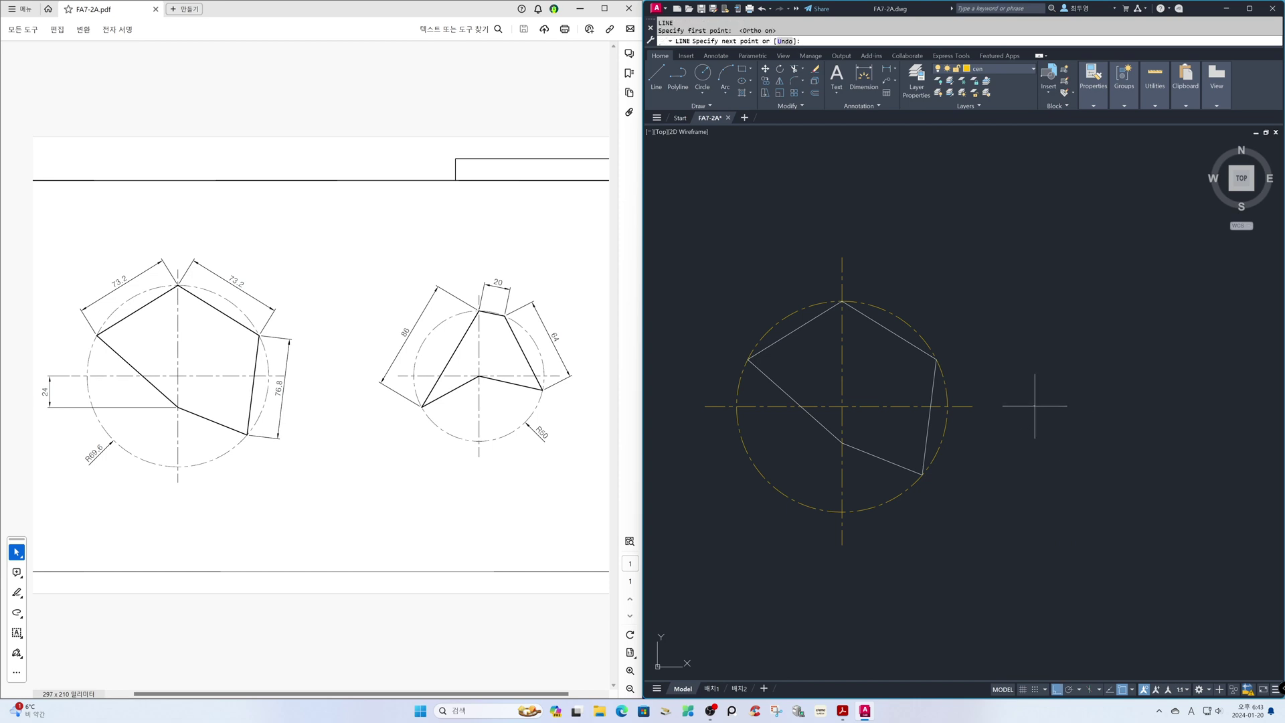
pyautogui.click(1249, 405)
pyautogui.press('Return')
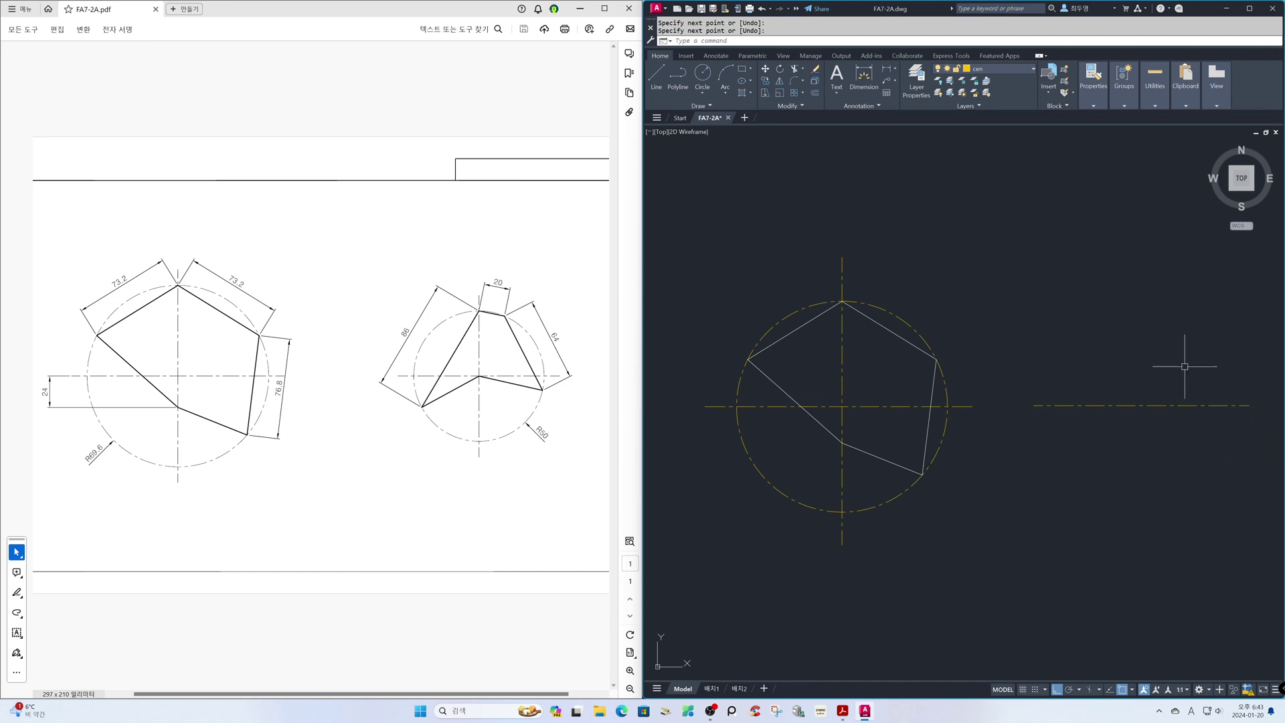
pyautogui.press('Return')
pyautogui.click(1140, 260)
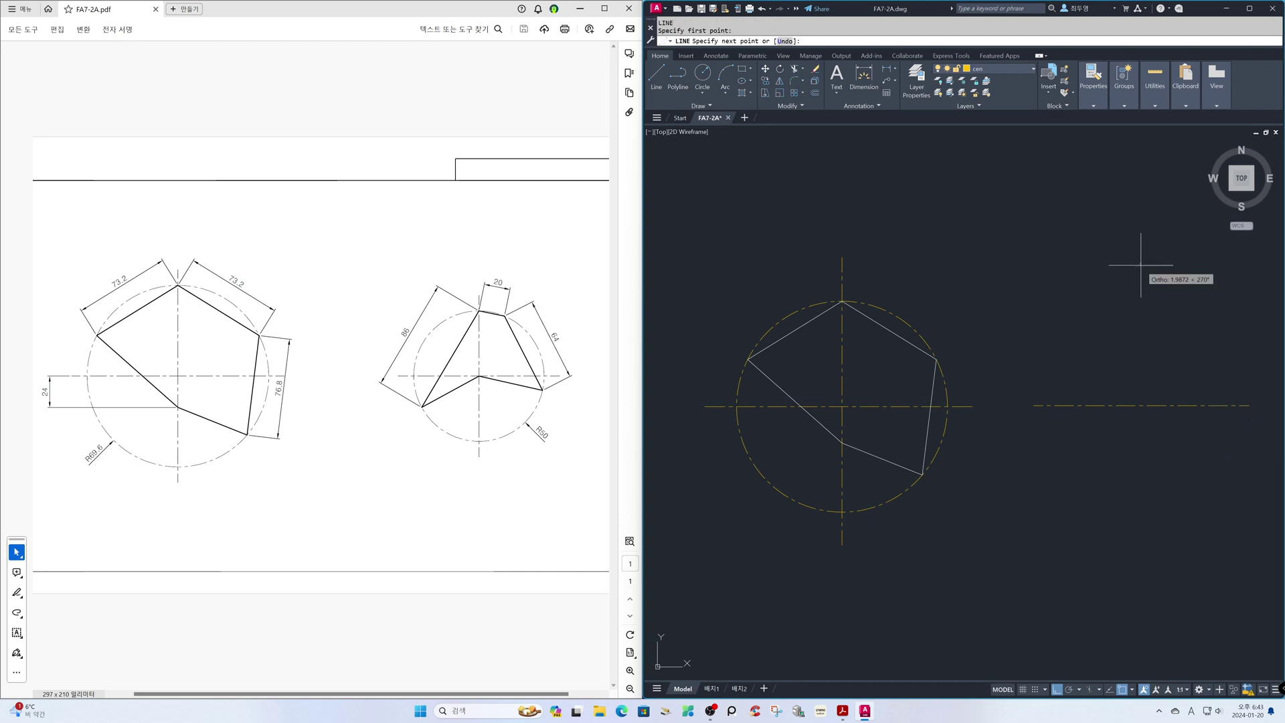
pyautogui.click(1186, 539)
pyautogui.press('Return')
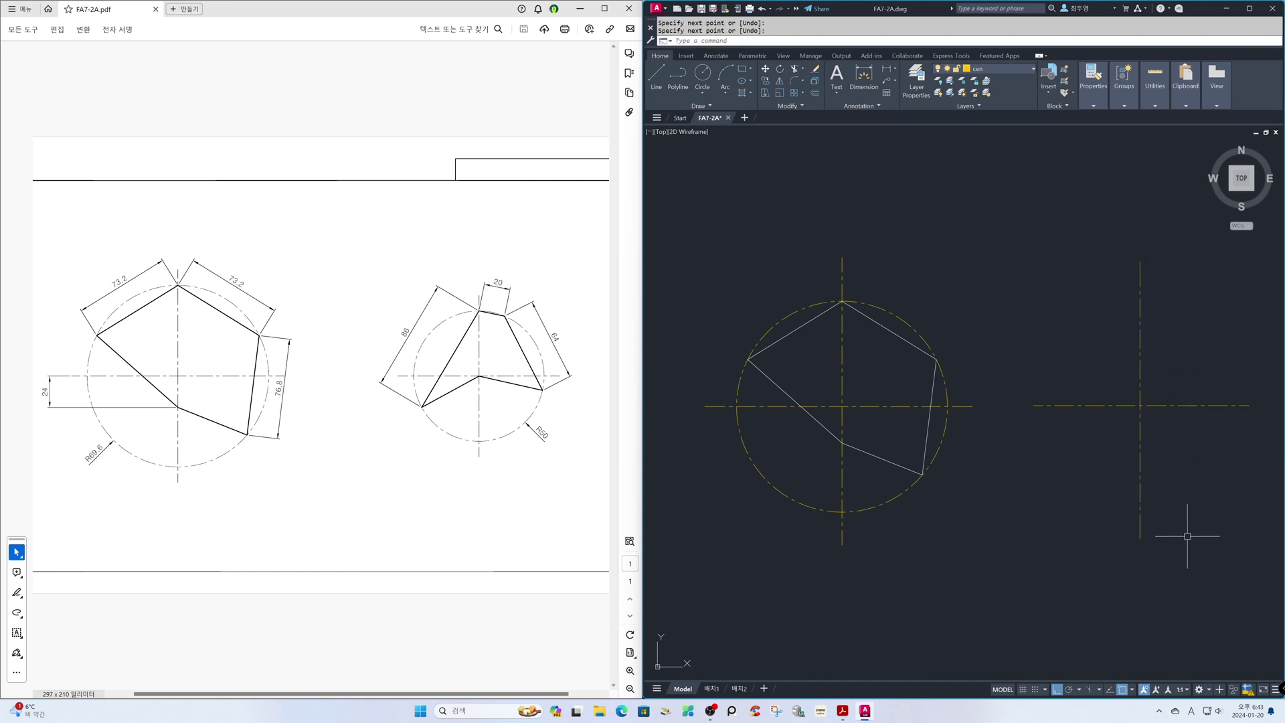
pyautogui.write('c')
# Draw an R50 circle at the intersection, then R86 and R20 circles centred at its top
pyautogui.press('Return')
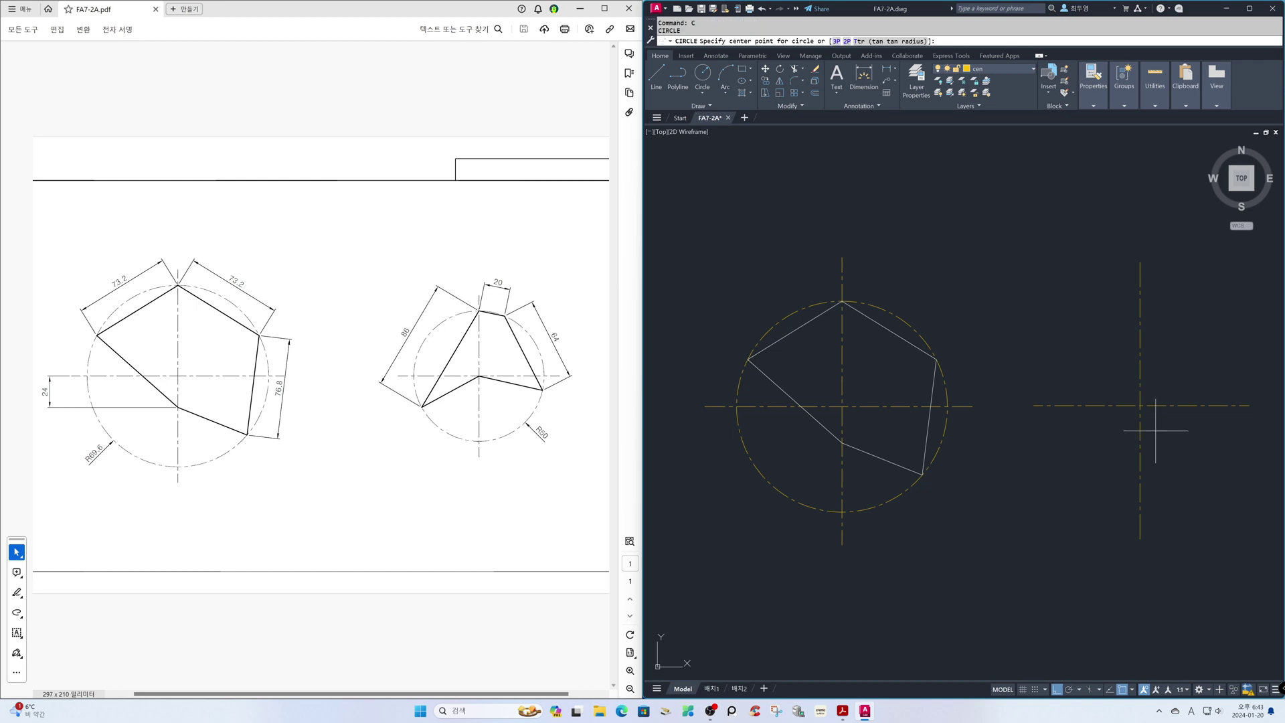
pyautogui.click(1140, 405)
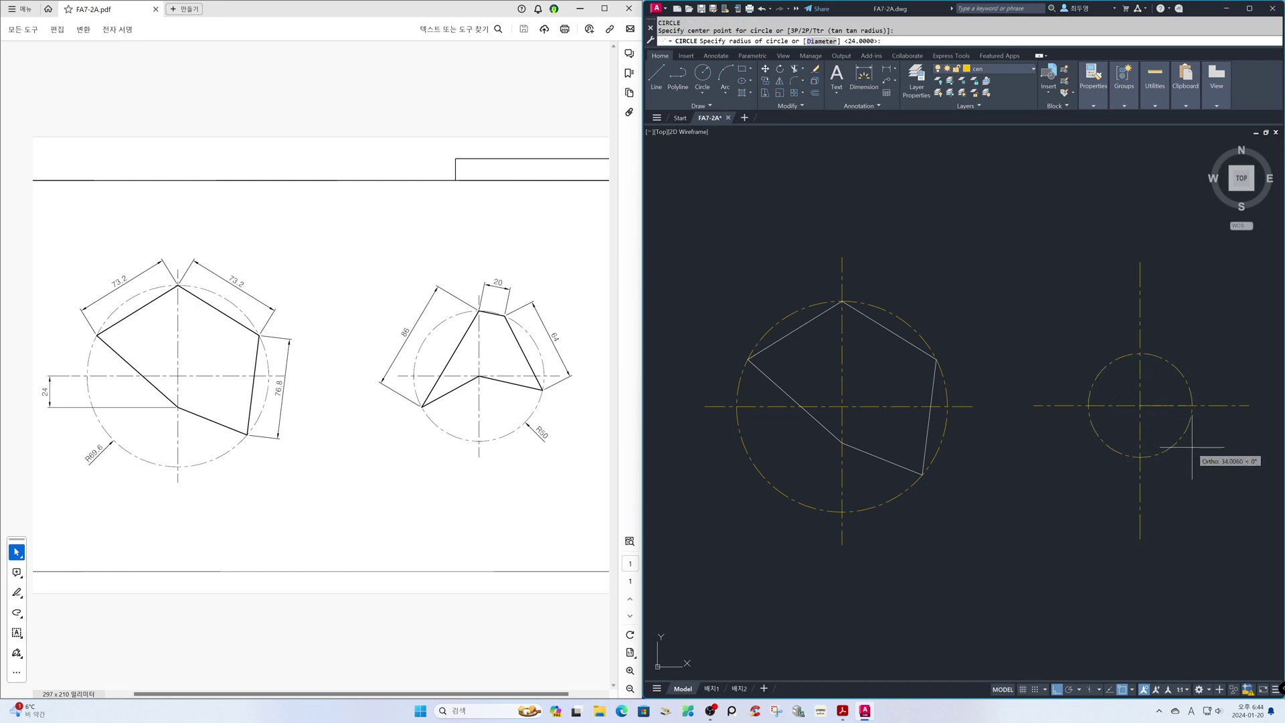
pyautogui.write('50')
pyautogui.press('Return')
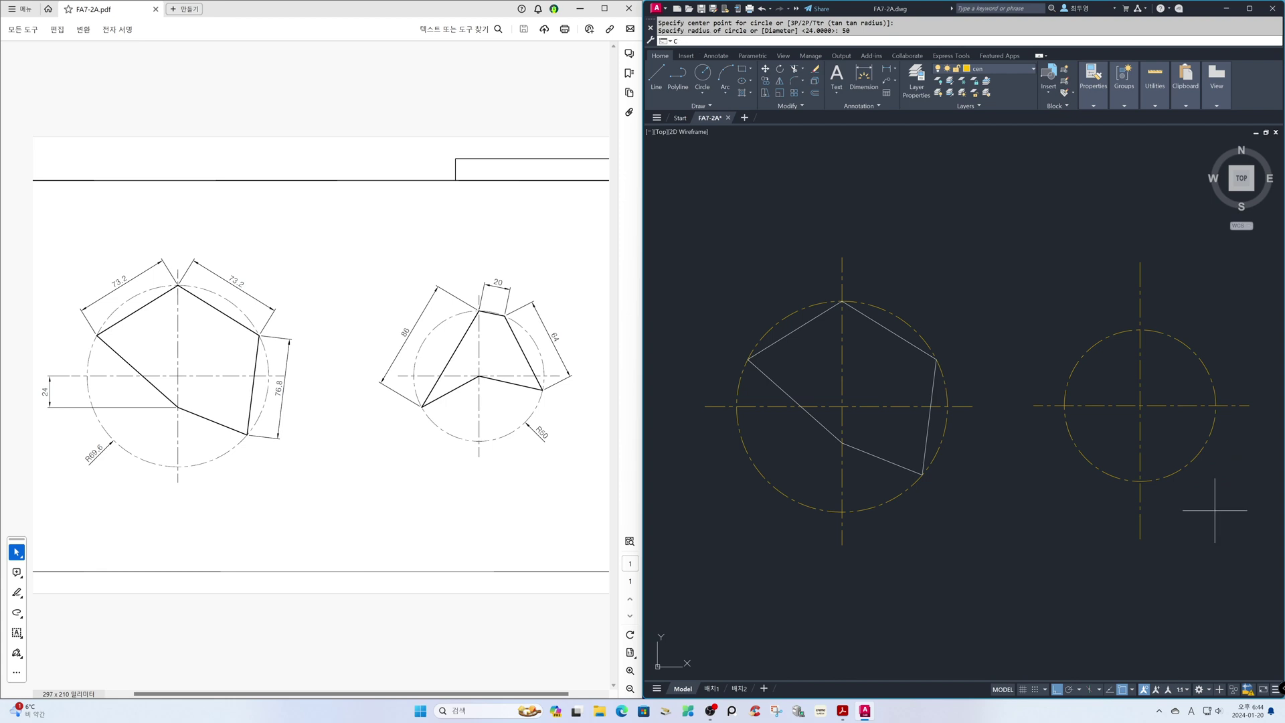
pyautogui.press('Return')
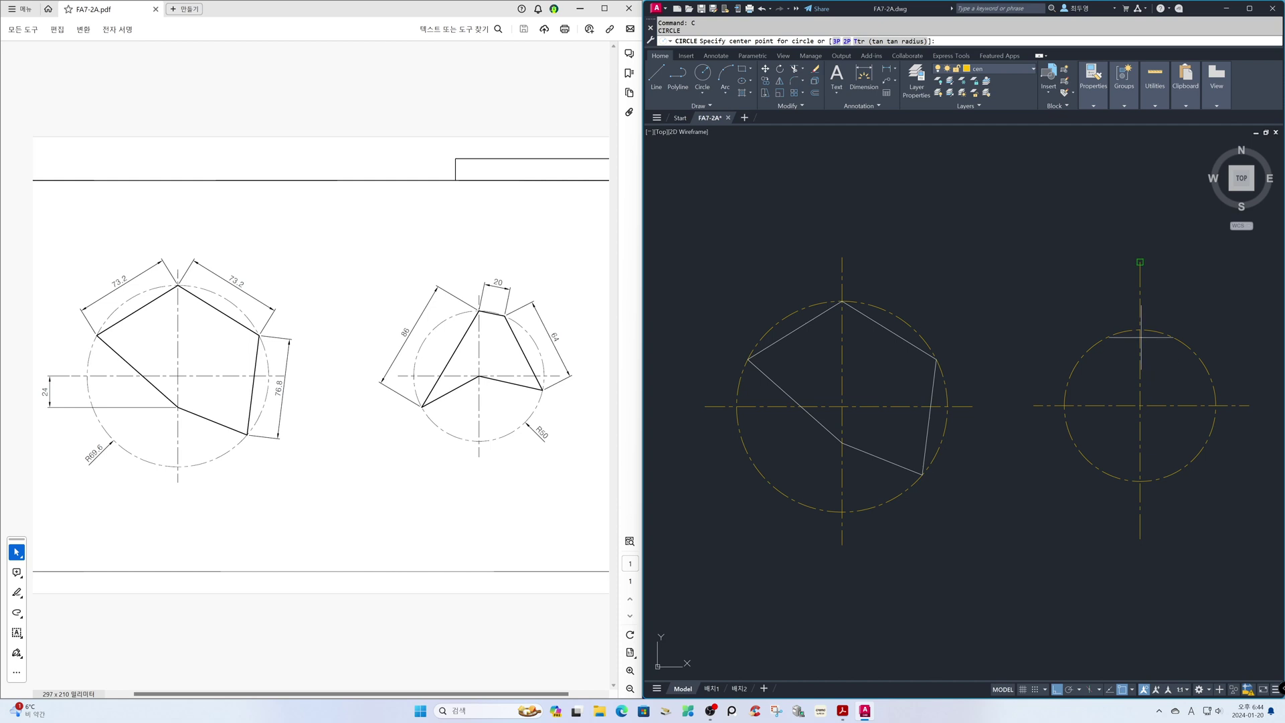
pyautogui.click(1139, 329)
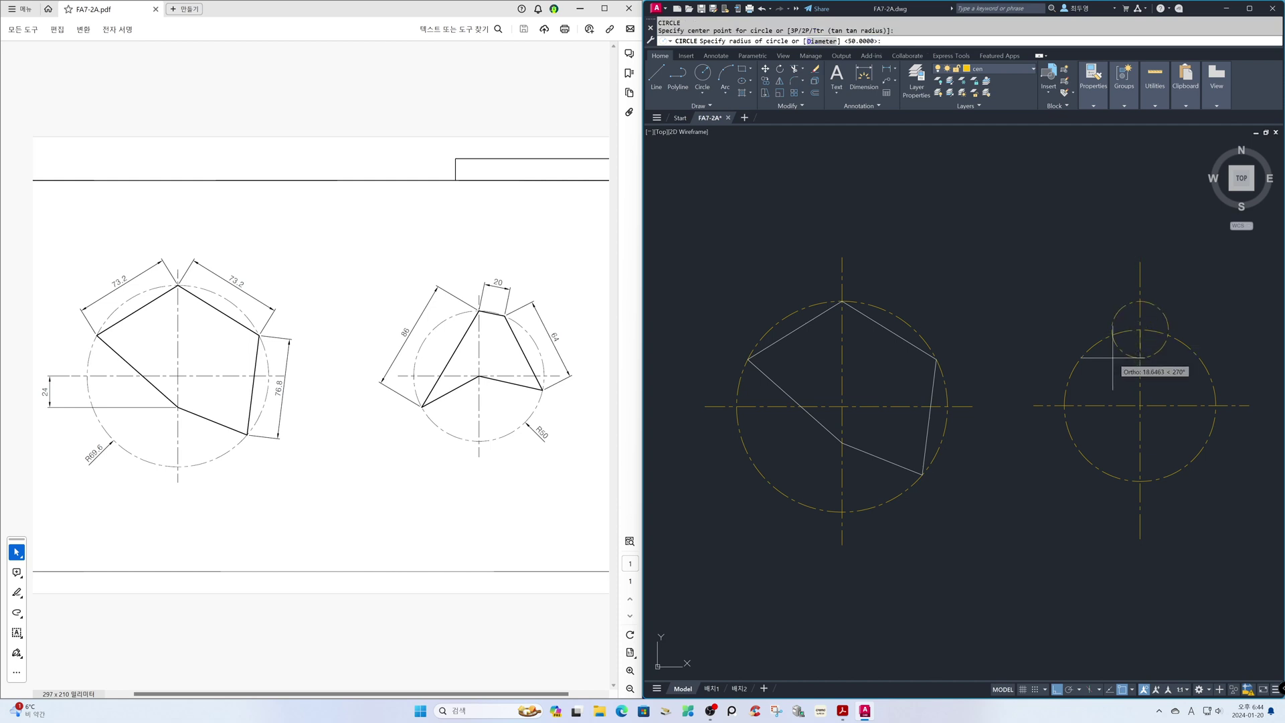
pyautogui.write('10')
pyautogui.write('86')
pyautogui.press('Return')
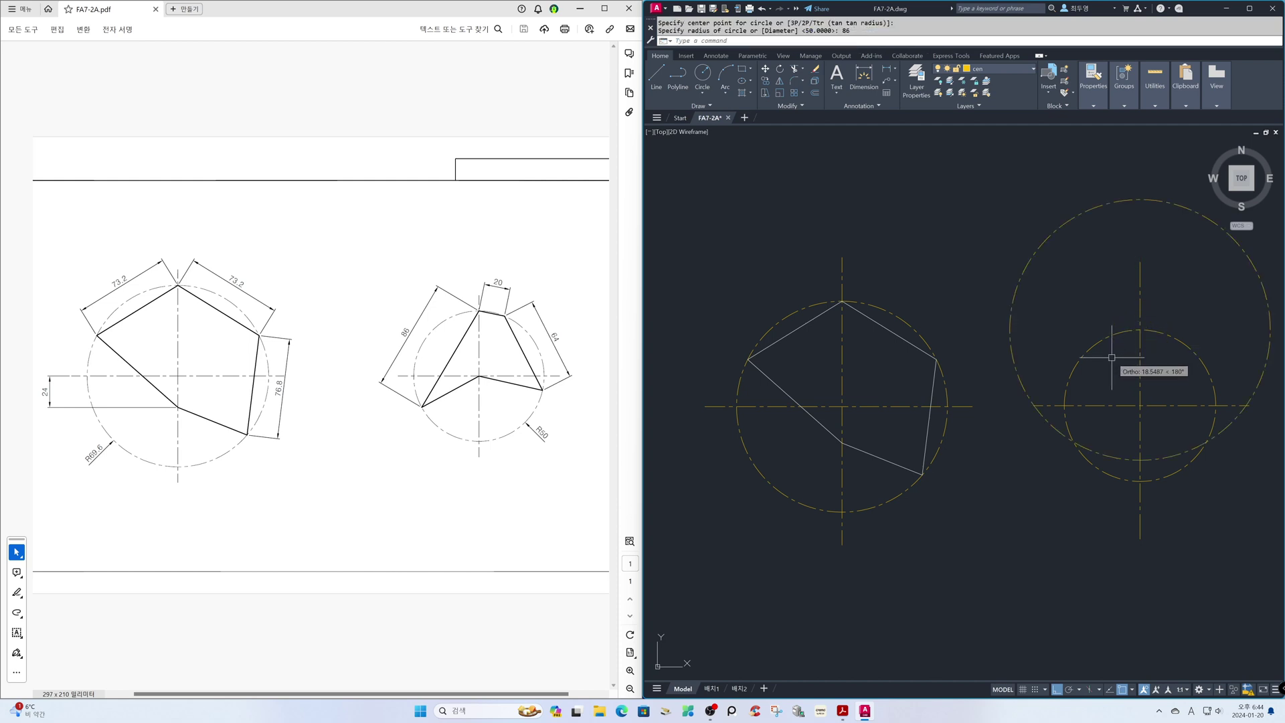
pyautogui.press('Return')
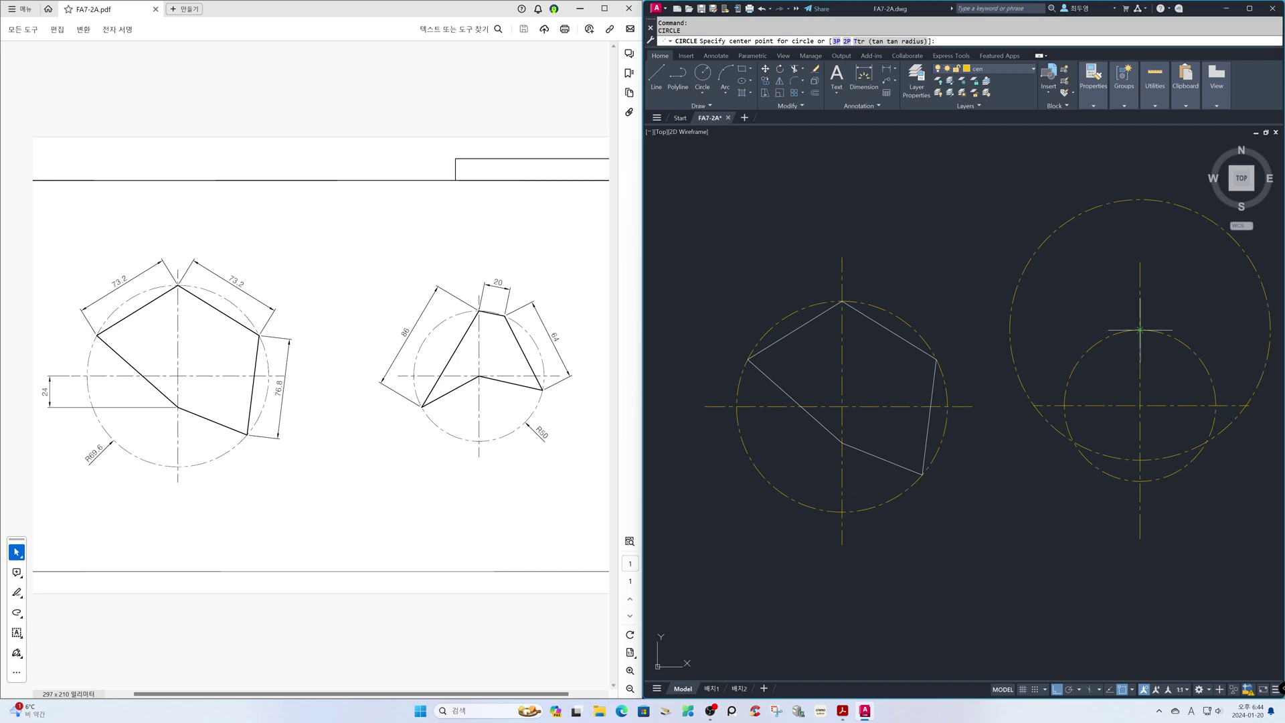
pyautogui.click(1139, 329)
pyautogui.write('0')
pyautogui.press('Return')
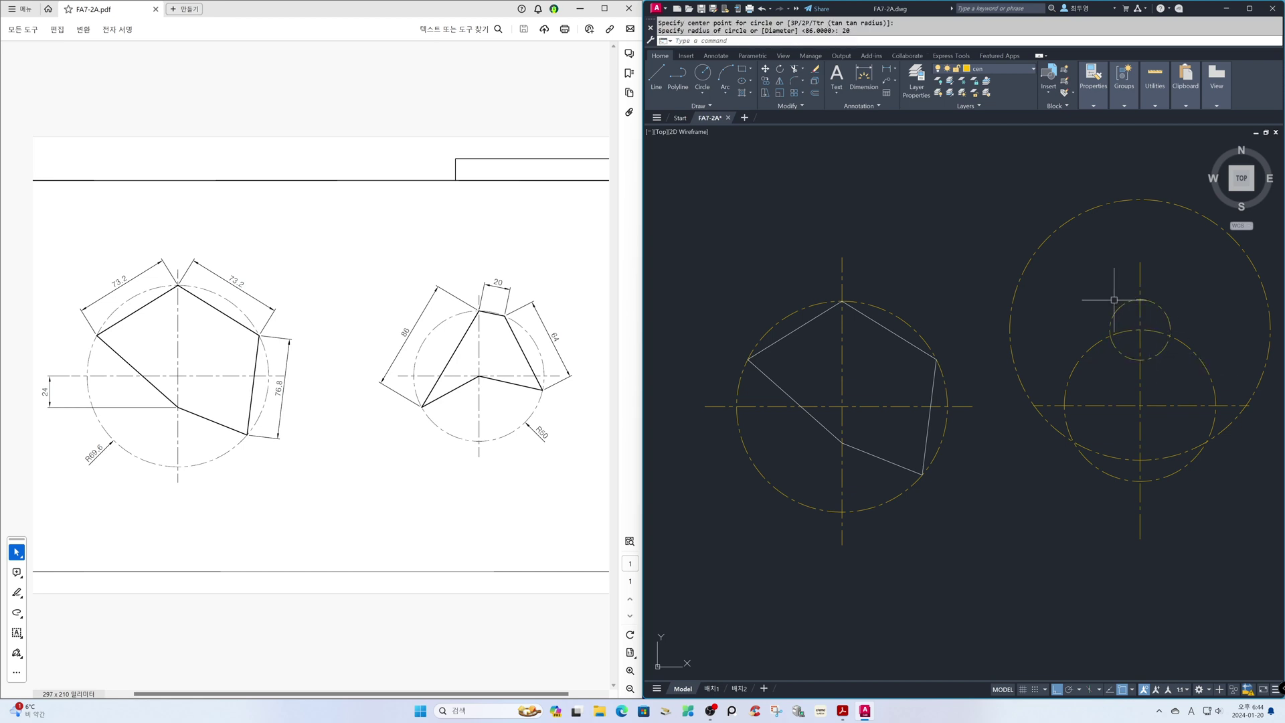
pyautogui.click(1023, 70)
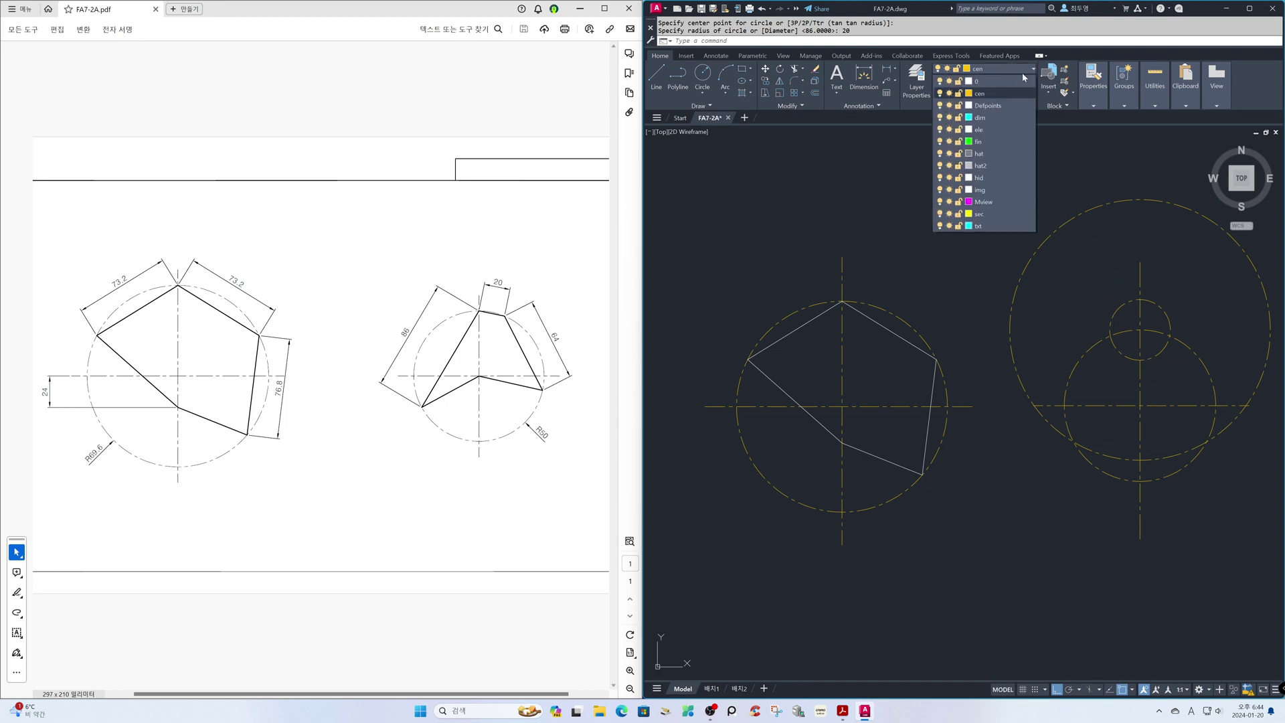
# On the ele layer with Ortho off, draw a line from the R50 circle's lower left to its top, then a short segment right
pyautogui.click(1015, 127)
pyautogui.press('F8')
pyautogui.write('L')
pyautogui.press('Return')
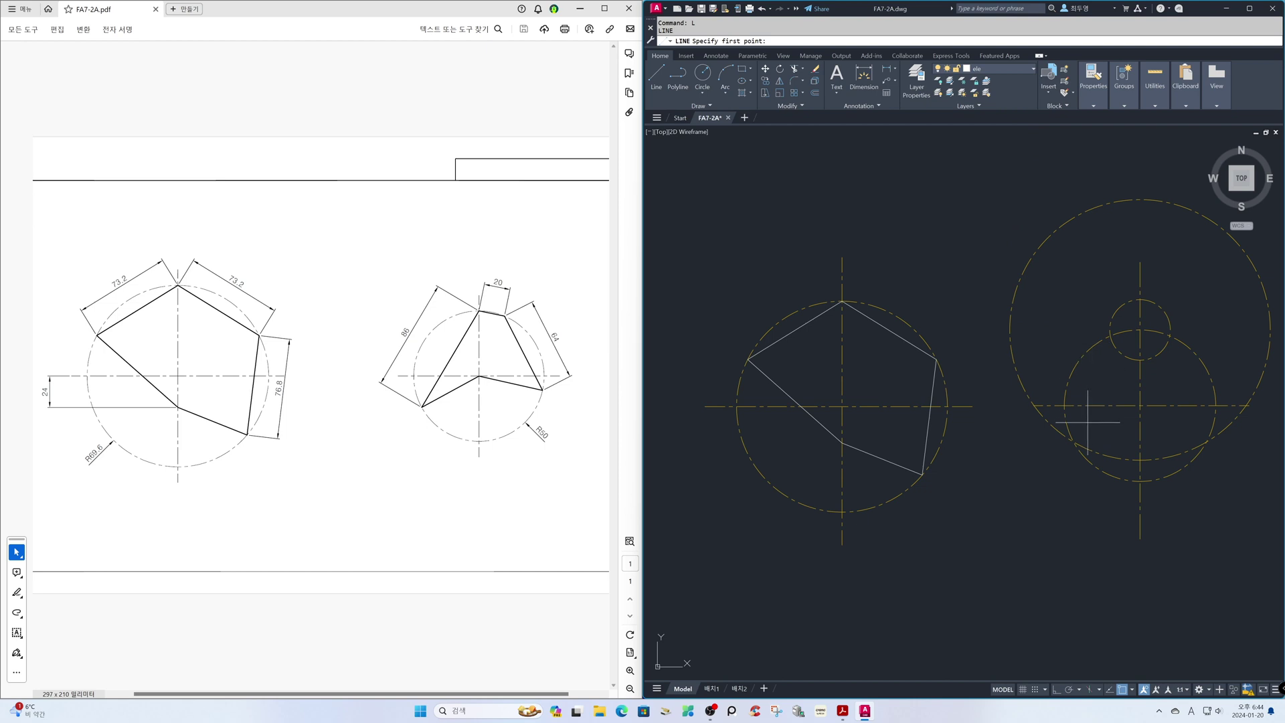
pyautogui.click(1073, 439)
pyautogui.click(1140, 330)
pyautogui.click(1169, 336)
pyautogui.press('Return')
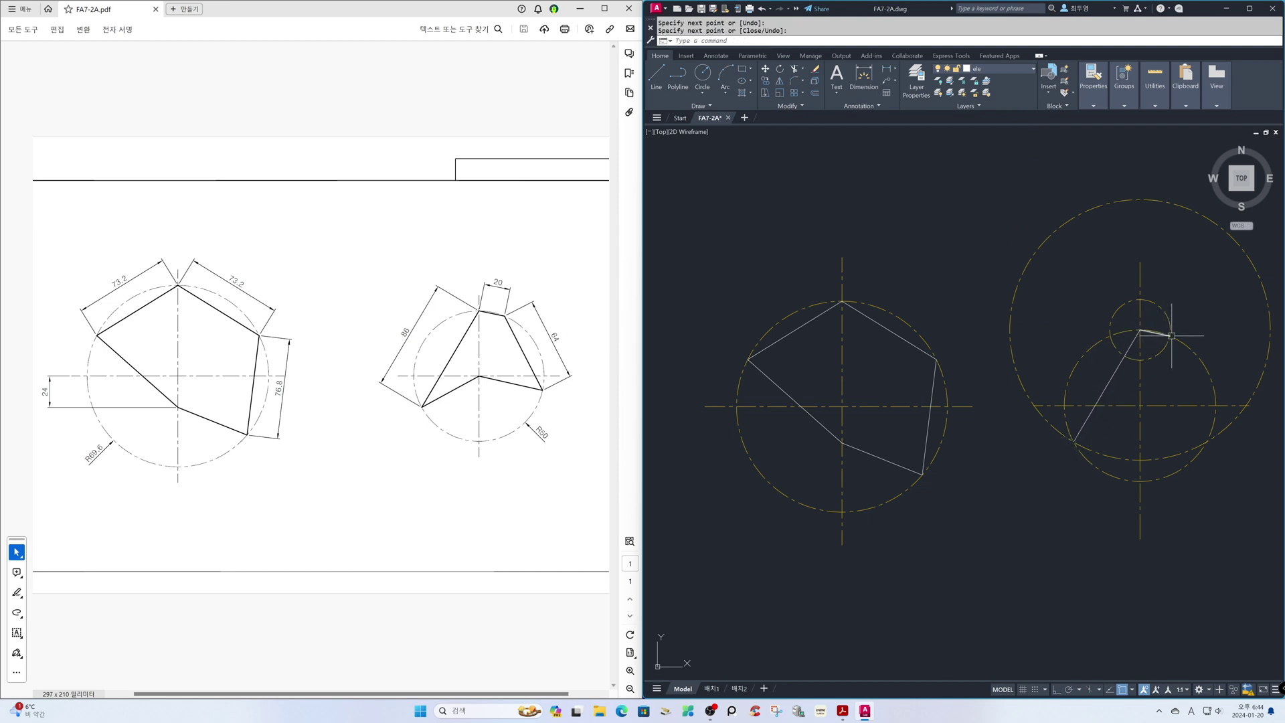
pyautogui.write('E')
# Erase the R86 and R20 helper circles with a selection window
pyautogui.press('Return')
pyautogui.click(1155, 315)
pyautogui.click(1151, 198)
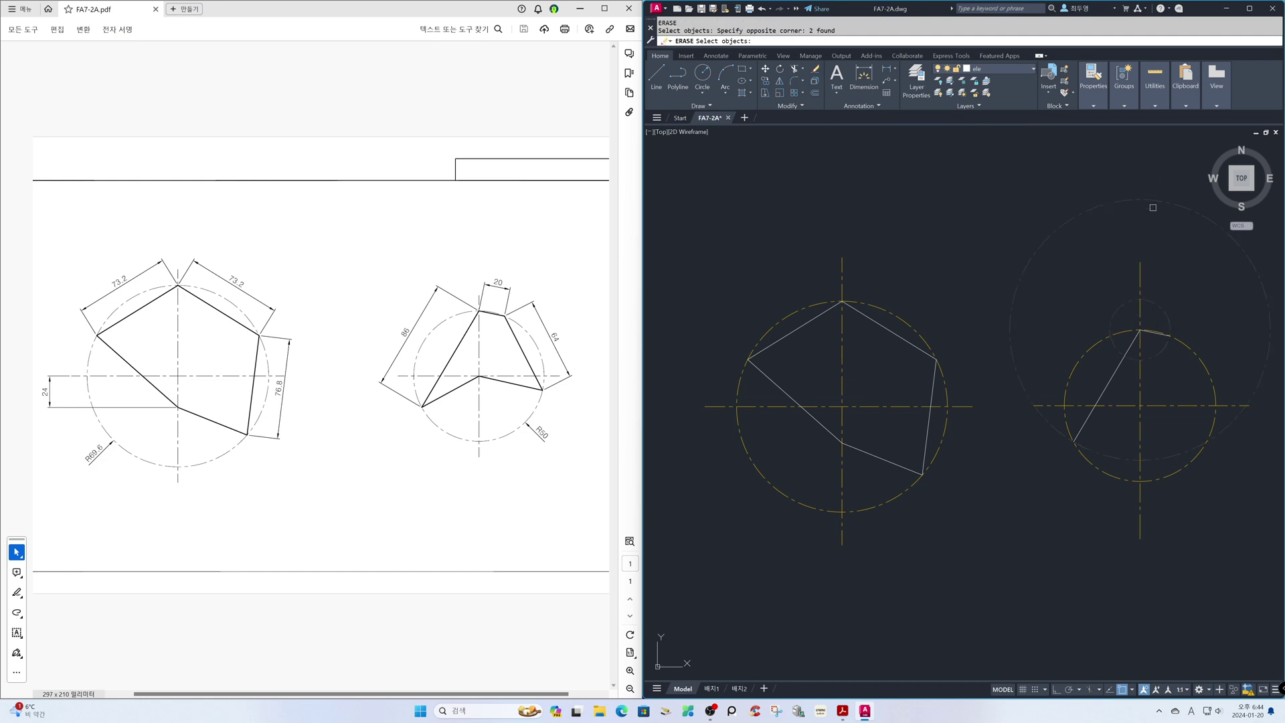
pyautogui.press('Return')
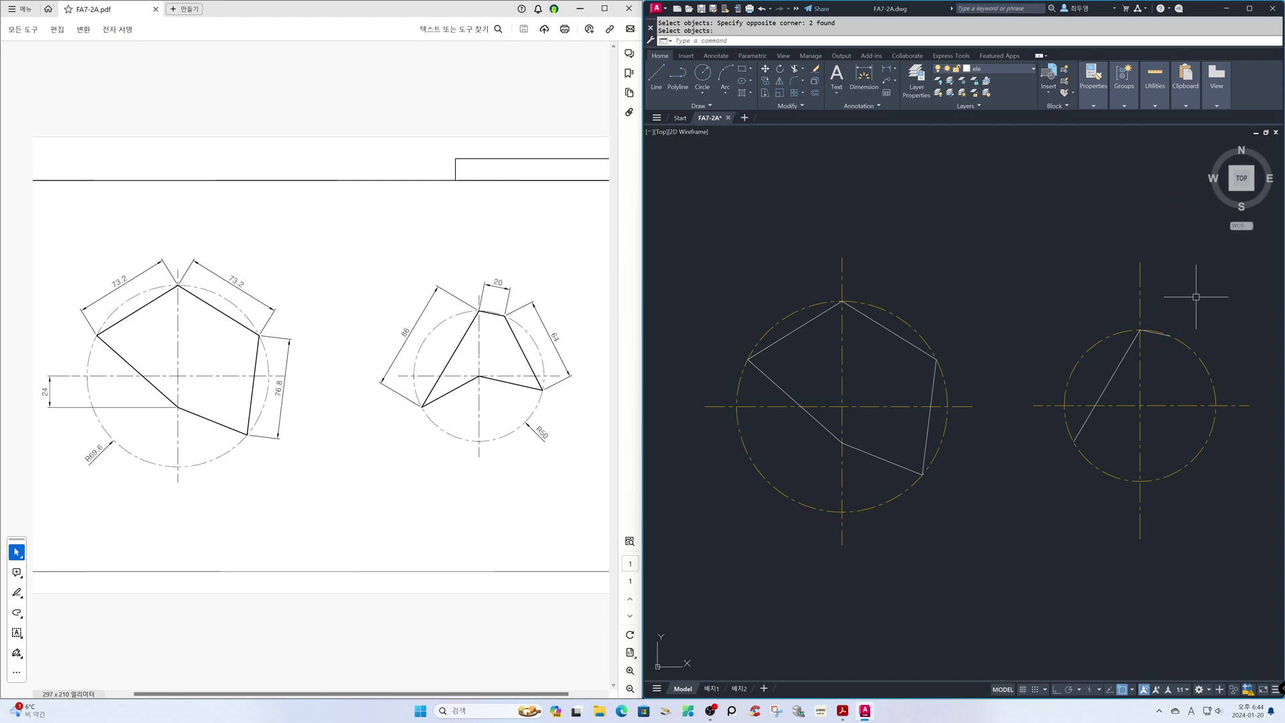
pyautogui.write('c')
pyautogui.press('Return')
pyautogui.click(1169, 335)
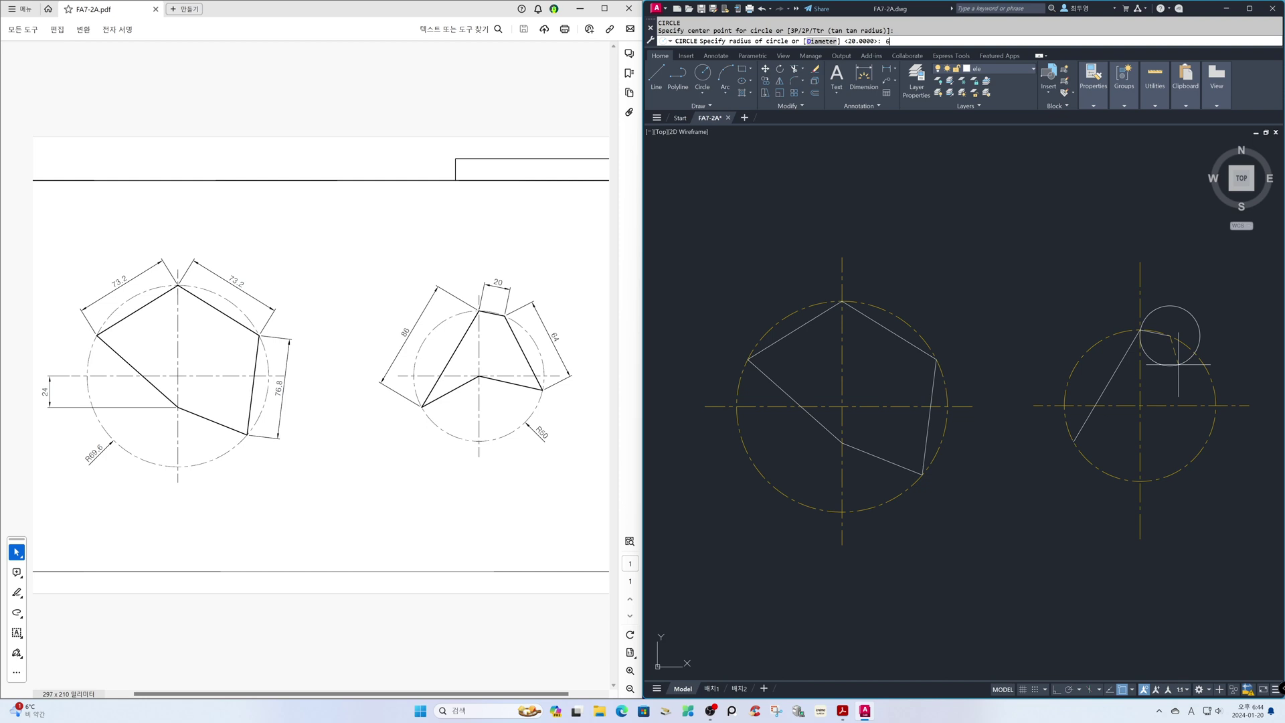
# Add an R64 circle and draw lines through its R50 intersection, the centre and the lower-left point
pyautogui.press('Return')
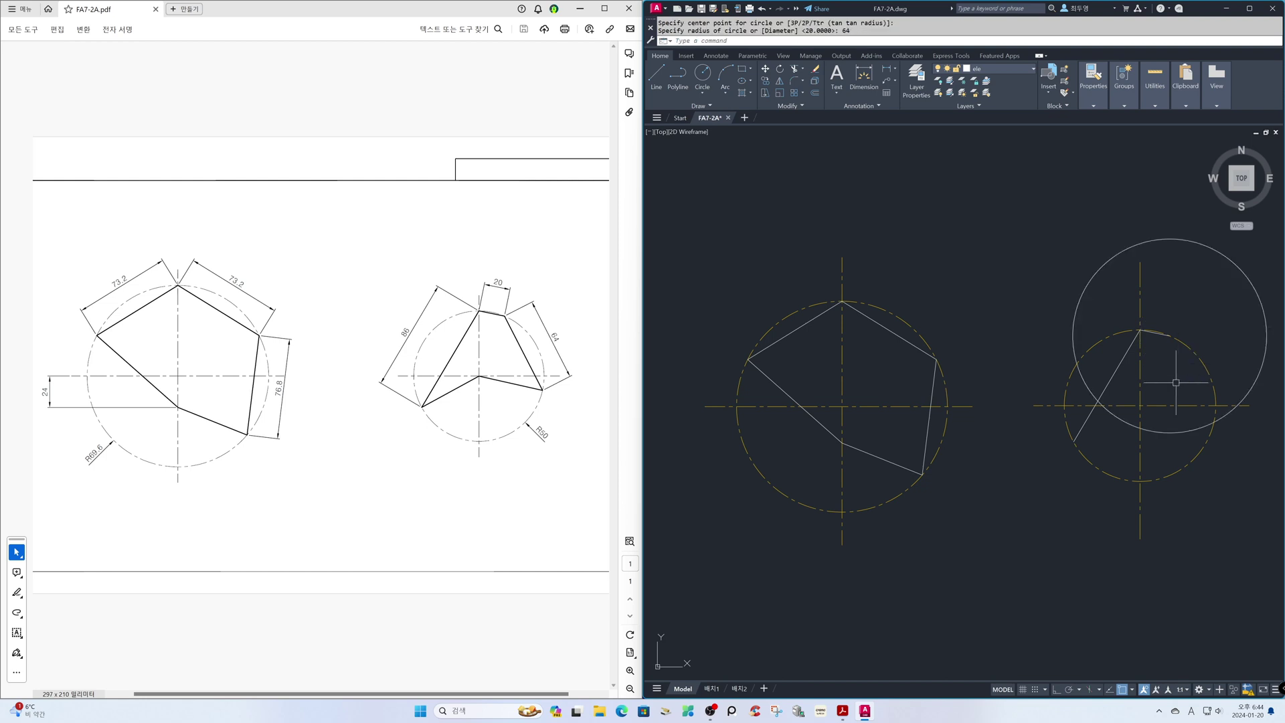
pyautogui.write('u')
pyautogui.press('Return')
pyautogui.click(1170, 334)
pyautogui.click(1213, 420)
pyautogui.click(1139, 405)
pyautogui.click(1073, 440)
pyautogui.press('Return')
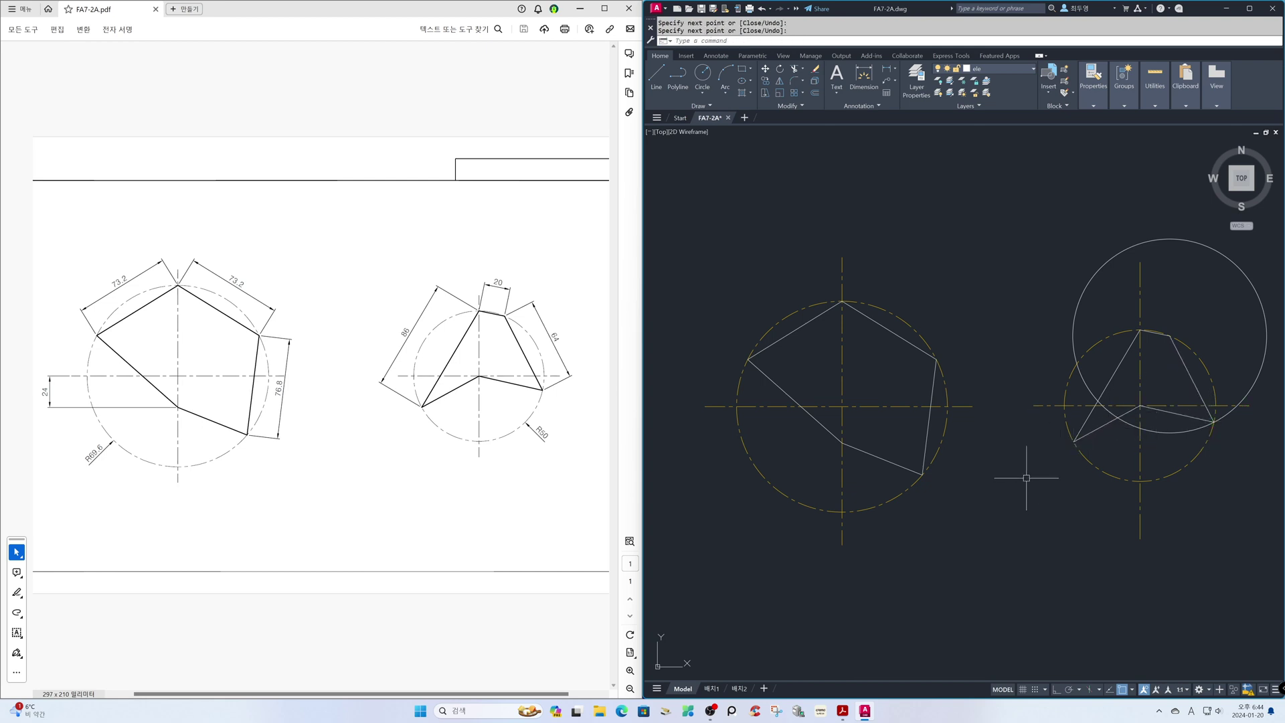
# Erase the R64 helper circle
pyautogui.write('e')
pyautogui.press('Return')
pyautogui.click(1065, 329)
pyautogui.press('Return')
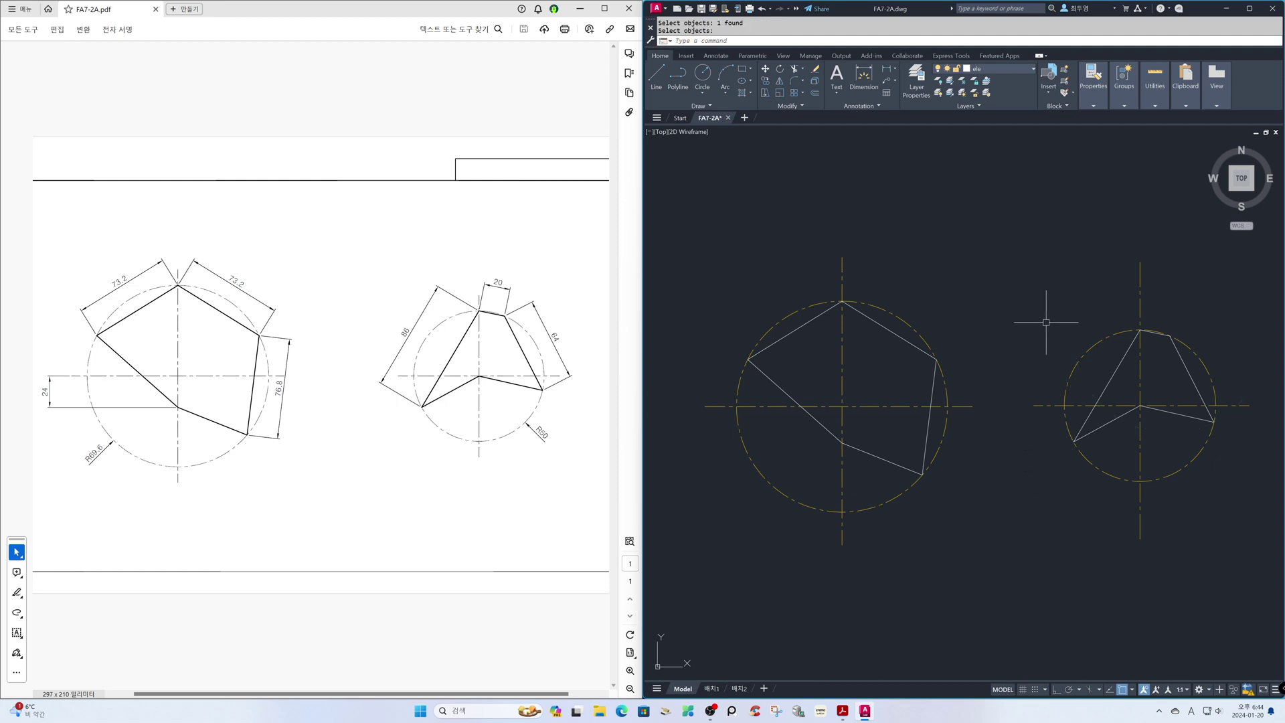
pyautogui.write('e')
pyautogui.press('Return')
pyautogui.click(1246, 554)
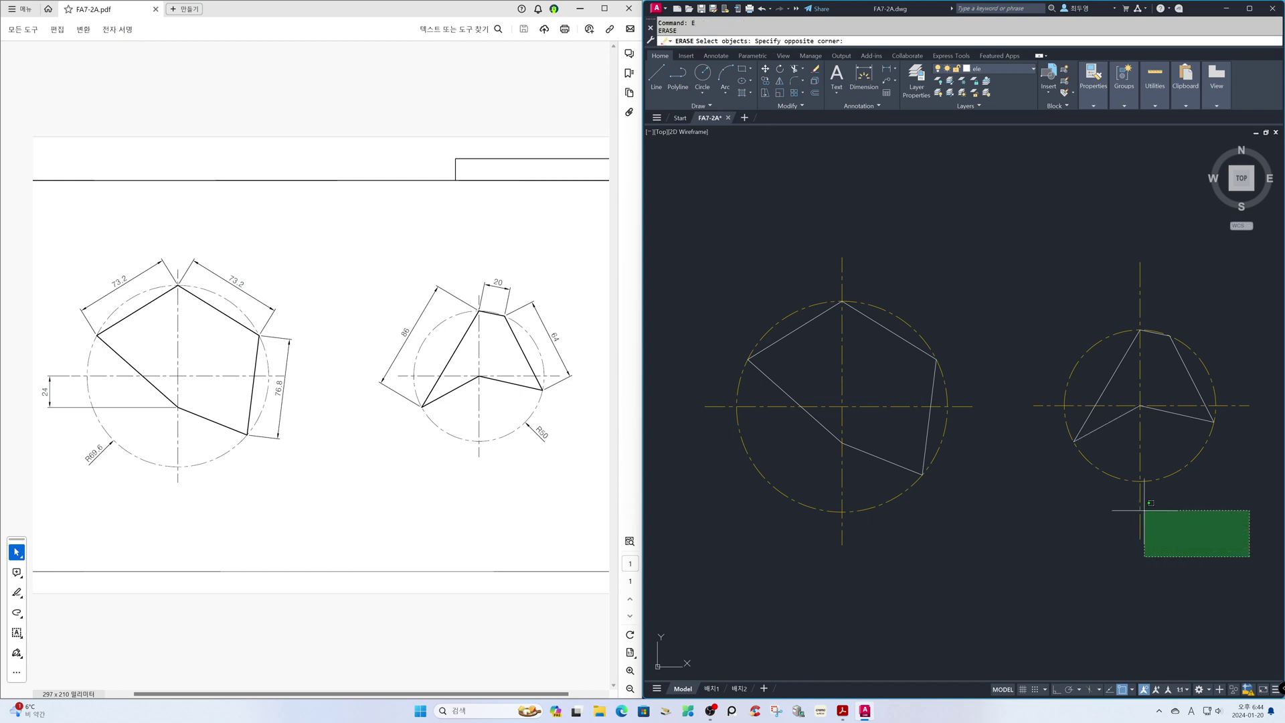
# Erase all 16 objects in the drawing and turn Ortho back on
pyautogui.click(696, 259)
pyautogui.press('Return')
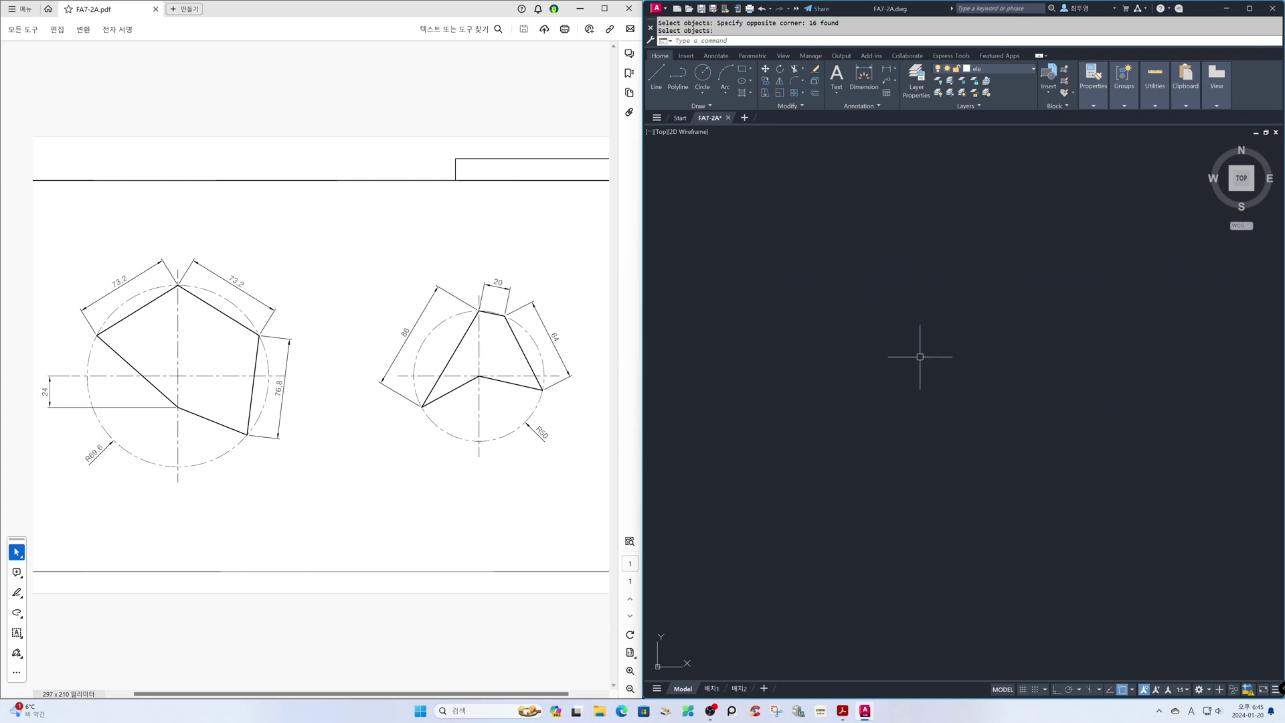
pyautogui.press('F8')
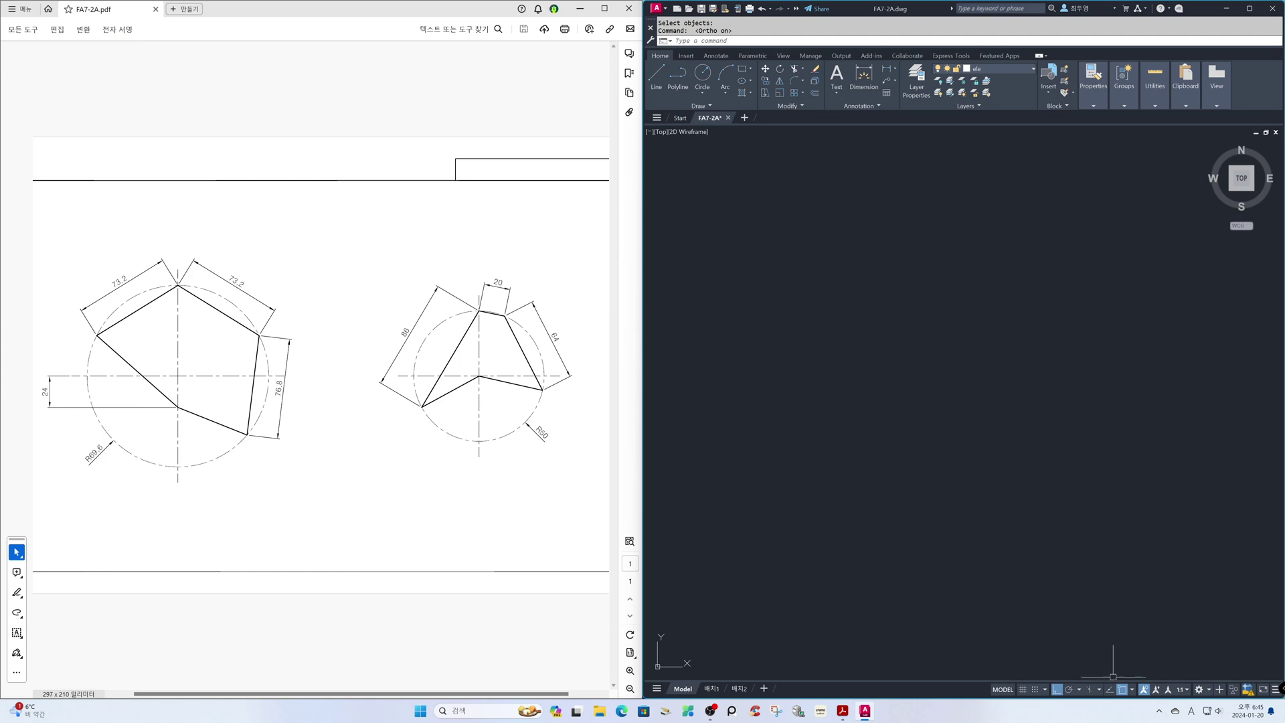
# Check the object snap settings so Center snap is enabled
pyautogui.rightClick(1122, 694)
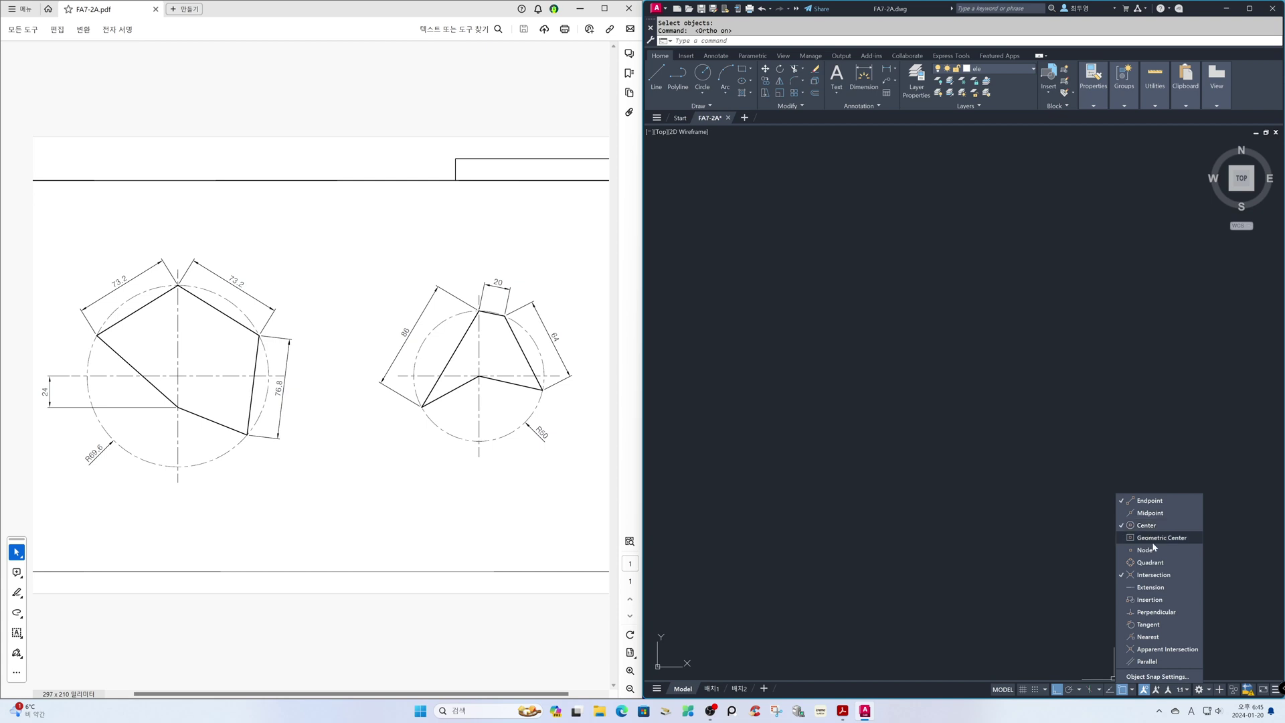
pyautogui.click(987, 541)
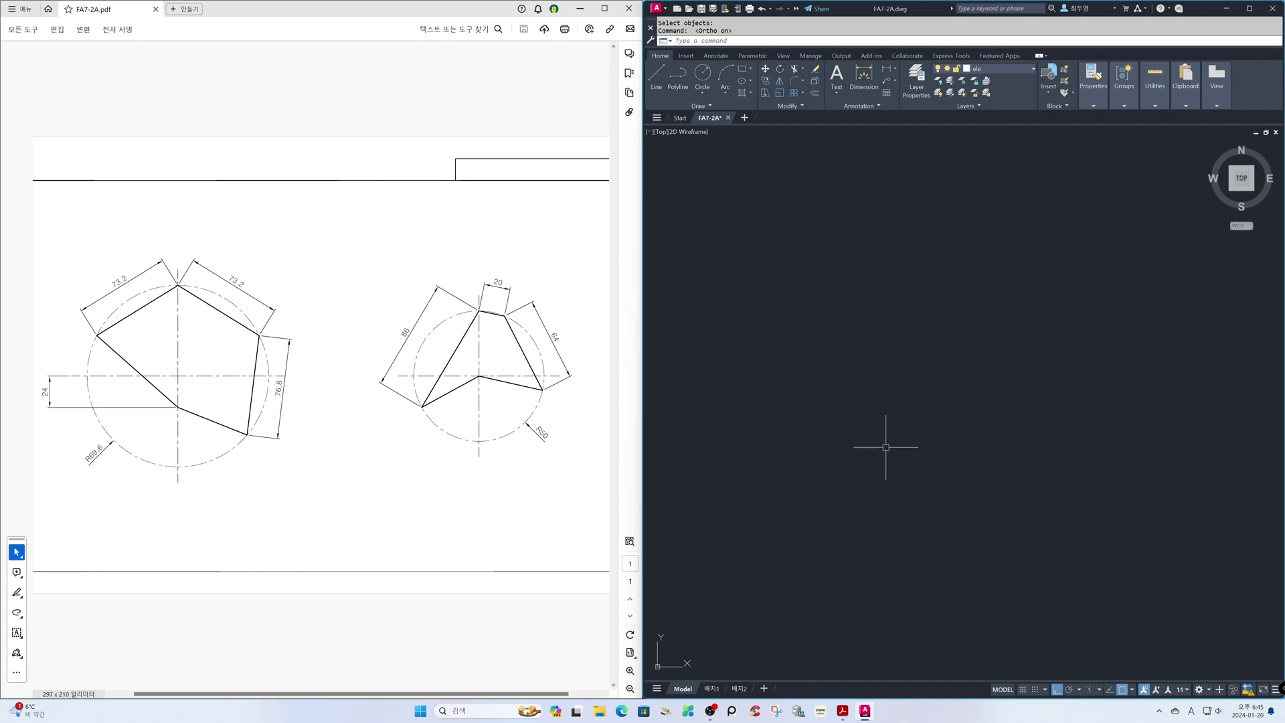
pyautogui.write('c')
pyautogui.press('Return')
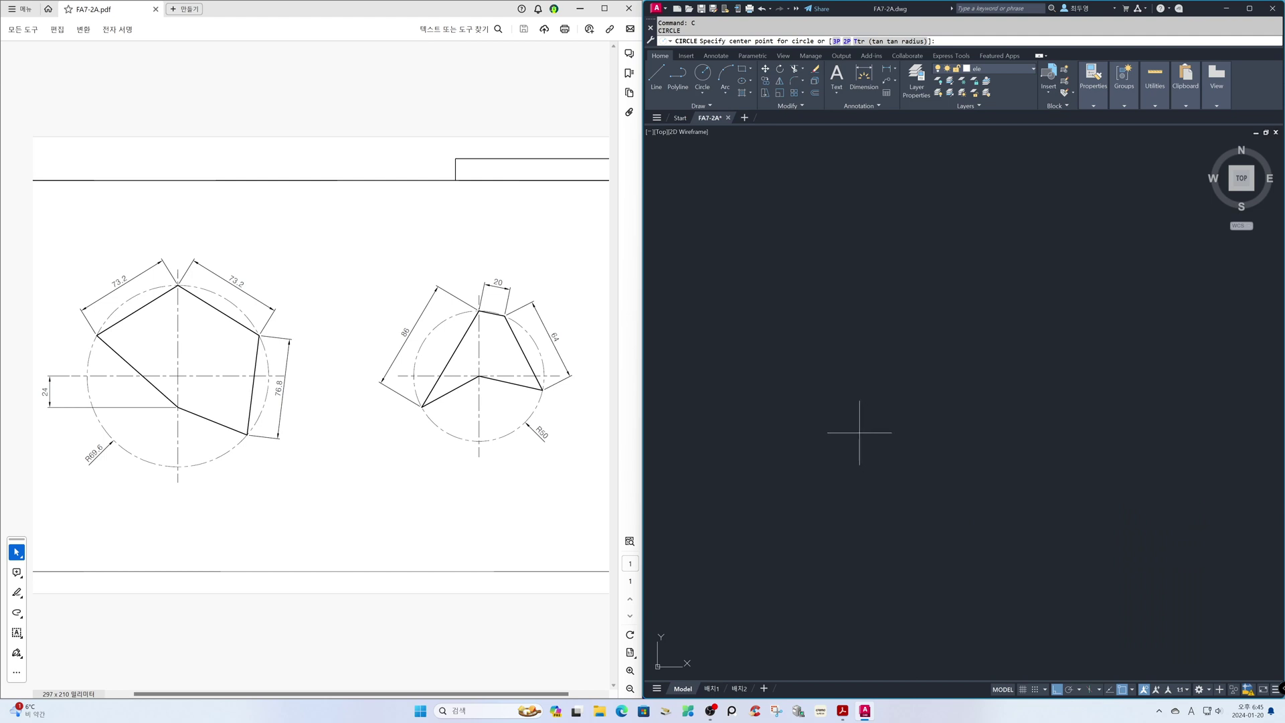
# On the cen layer, draw a radius 69.6 circle and a radius 50 circle to its right
pyautogui.click(1002, 69)
pyautogui.click(991, 93)
pyautogui.click(811, 378)
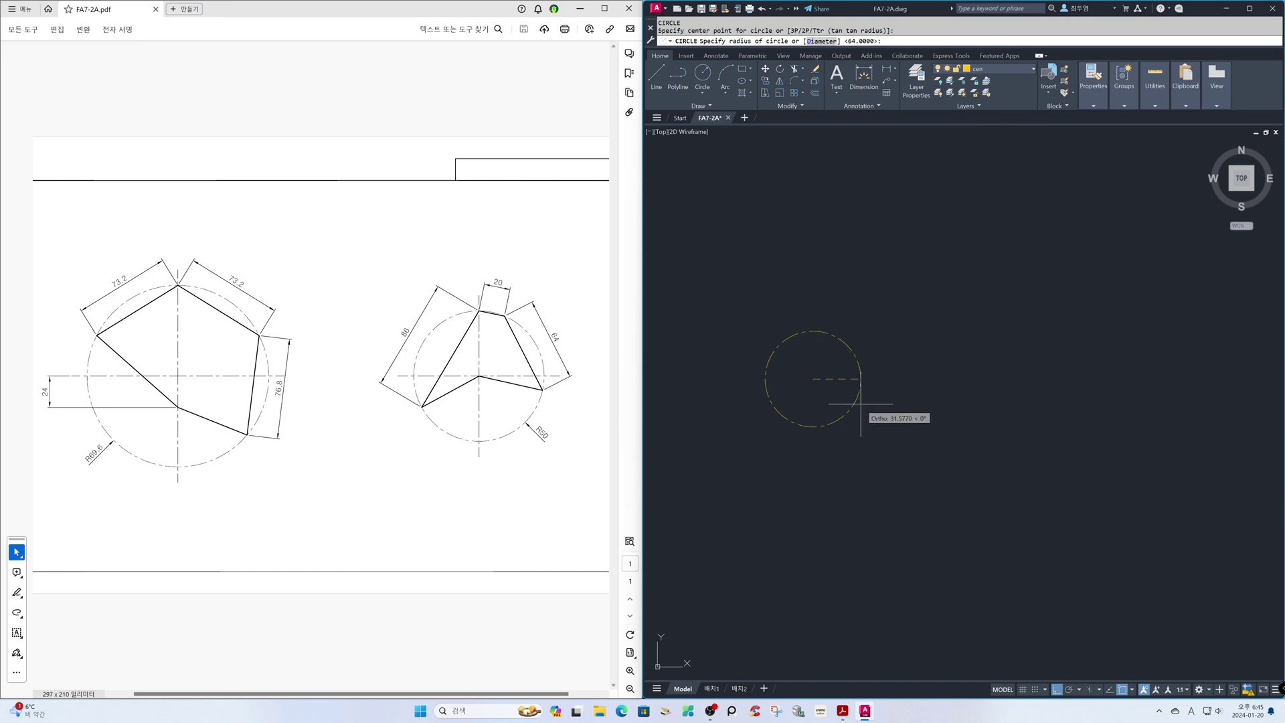
pyautogui.write('69.')
pyautogui.write('6')
pyautogui.press('Return')
pyautogui.press('Return')
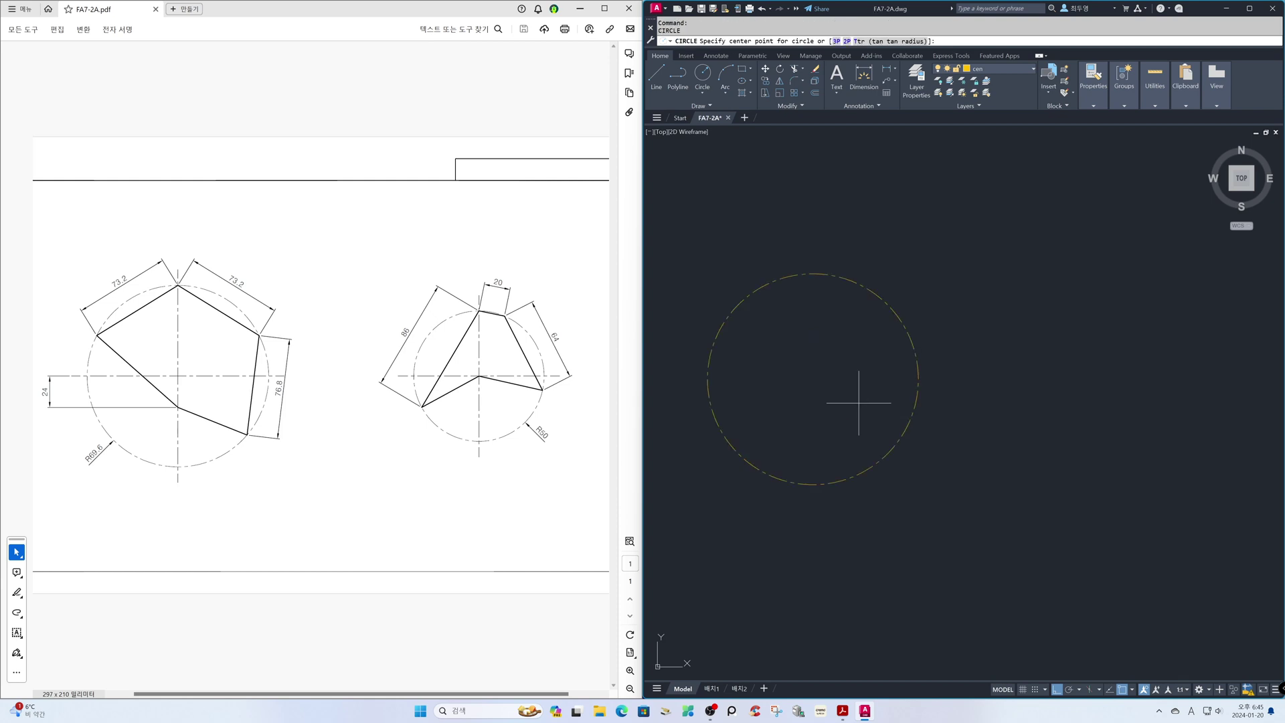
pyautogui.click(1125, 368)
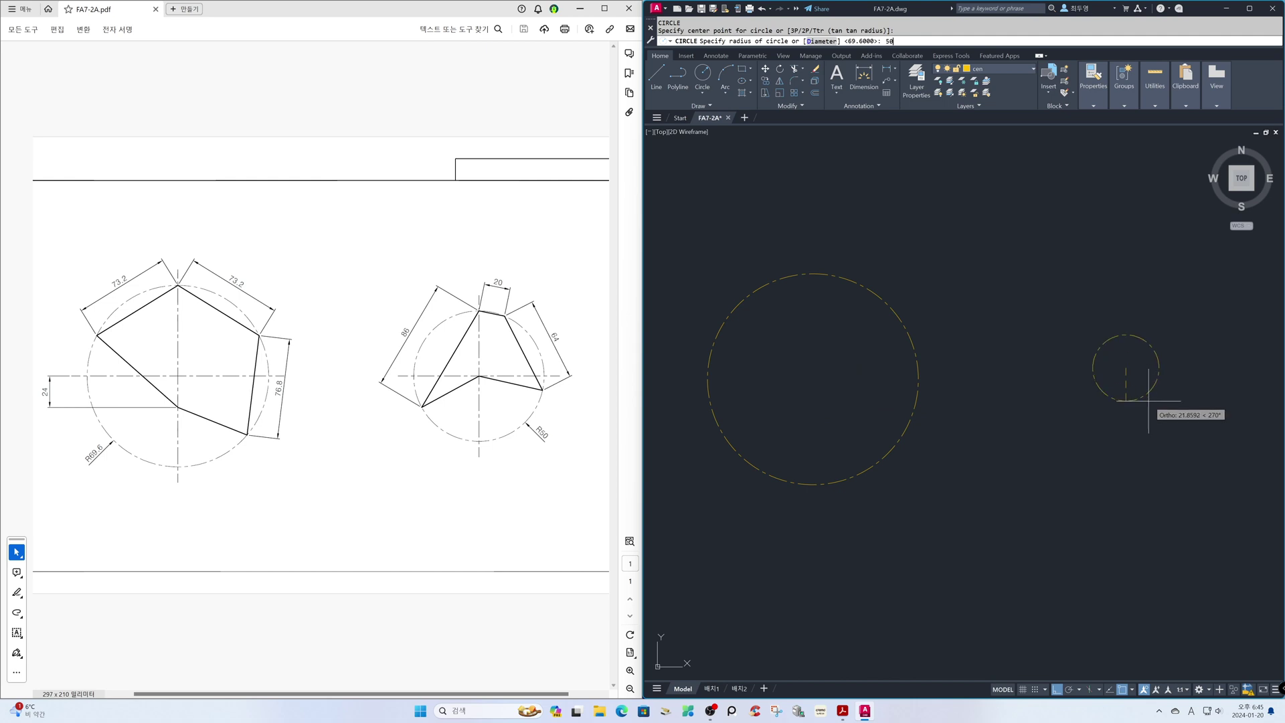
pyautogui.press('Return')
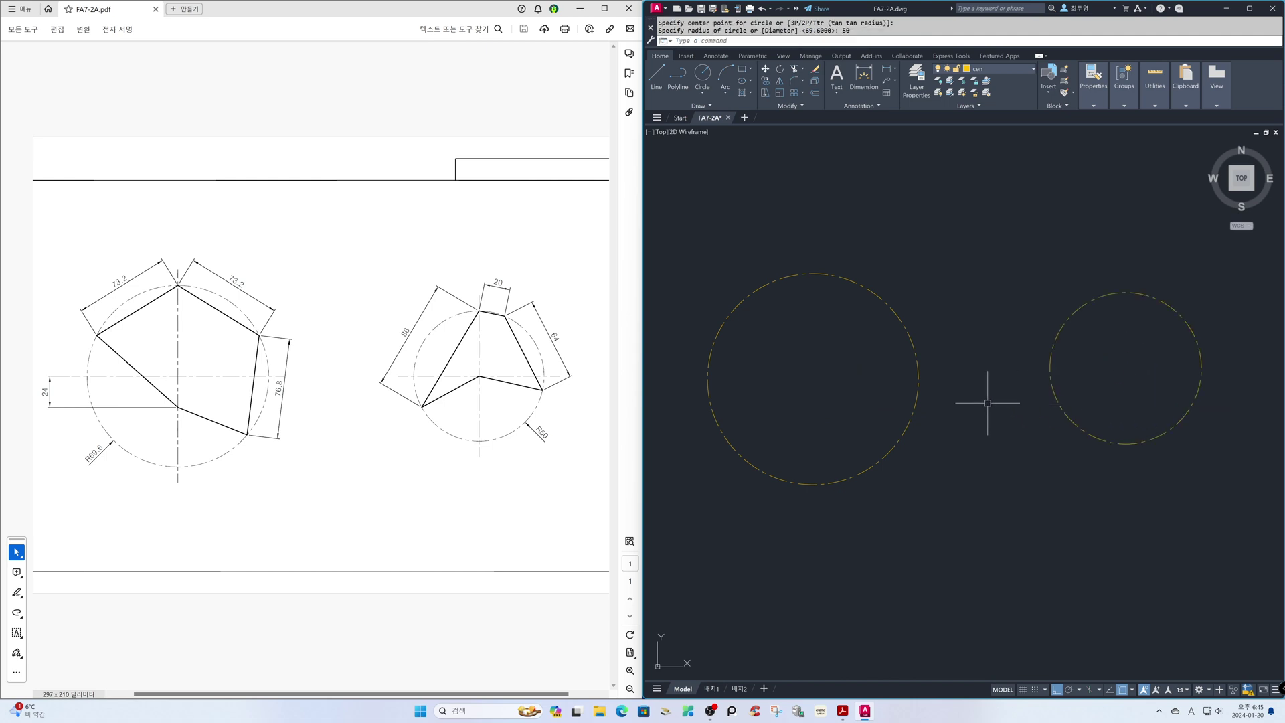
# Add a radius 73.2 circle at the big circle's top and a radius 76.8 circle at the intersection
pyautogui.write('c')
pyautogui.press('Return')
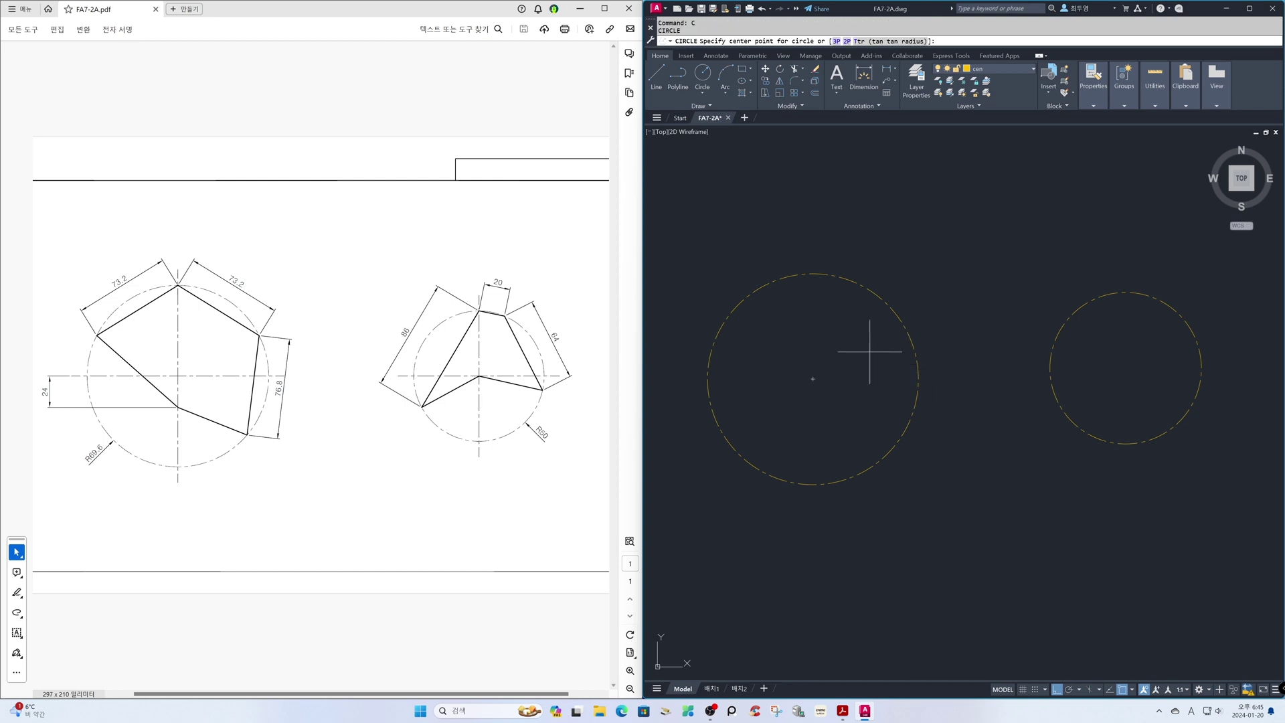
pyautogui.click(818, 274)
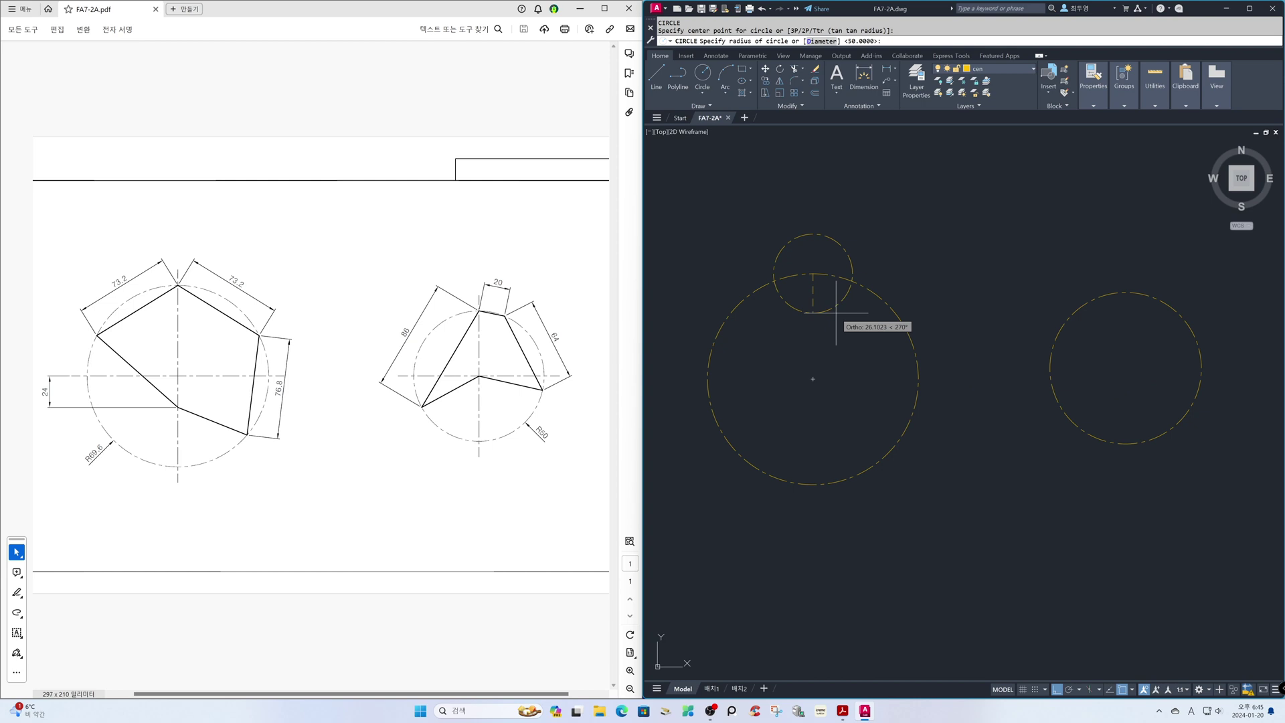
pyautogui.write('73.2')
pyautogui.press('Return')
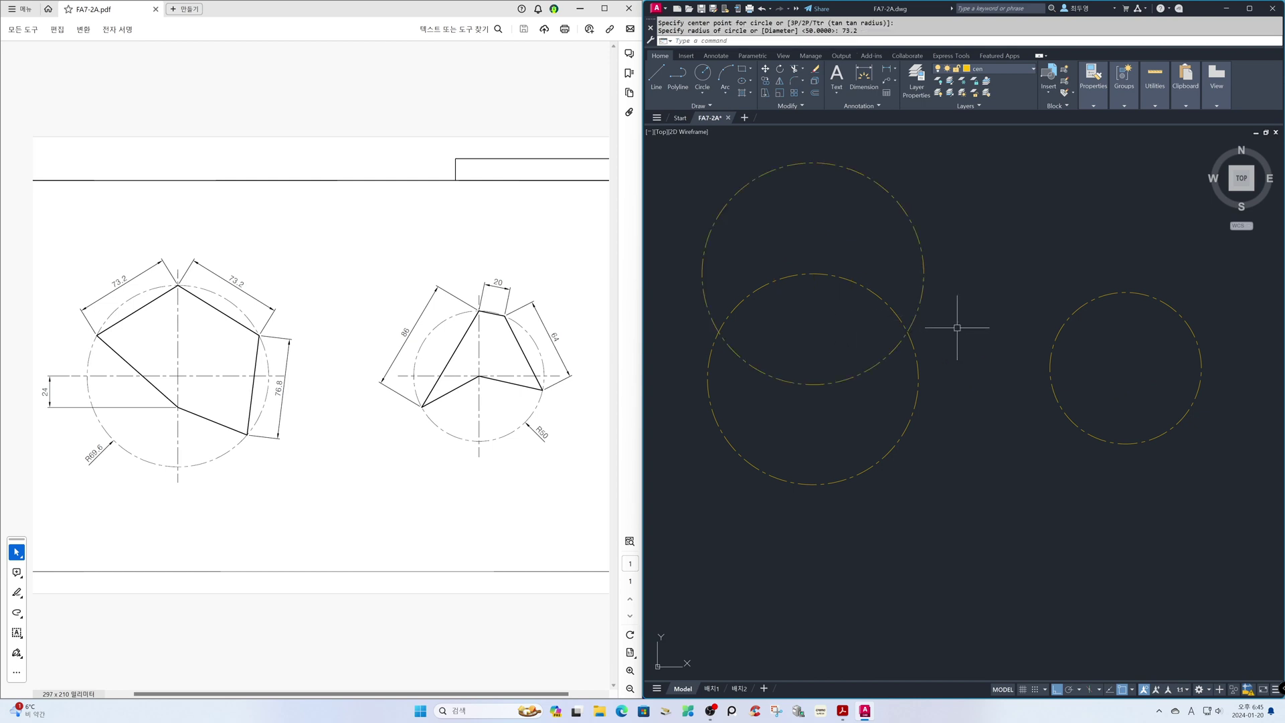
pyautogui.press('Return')
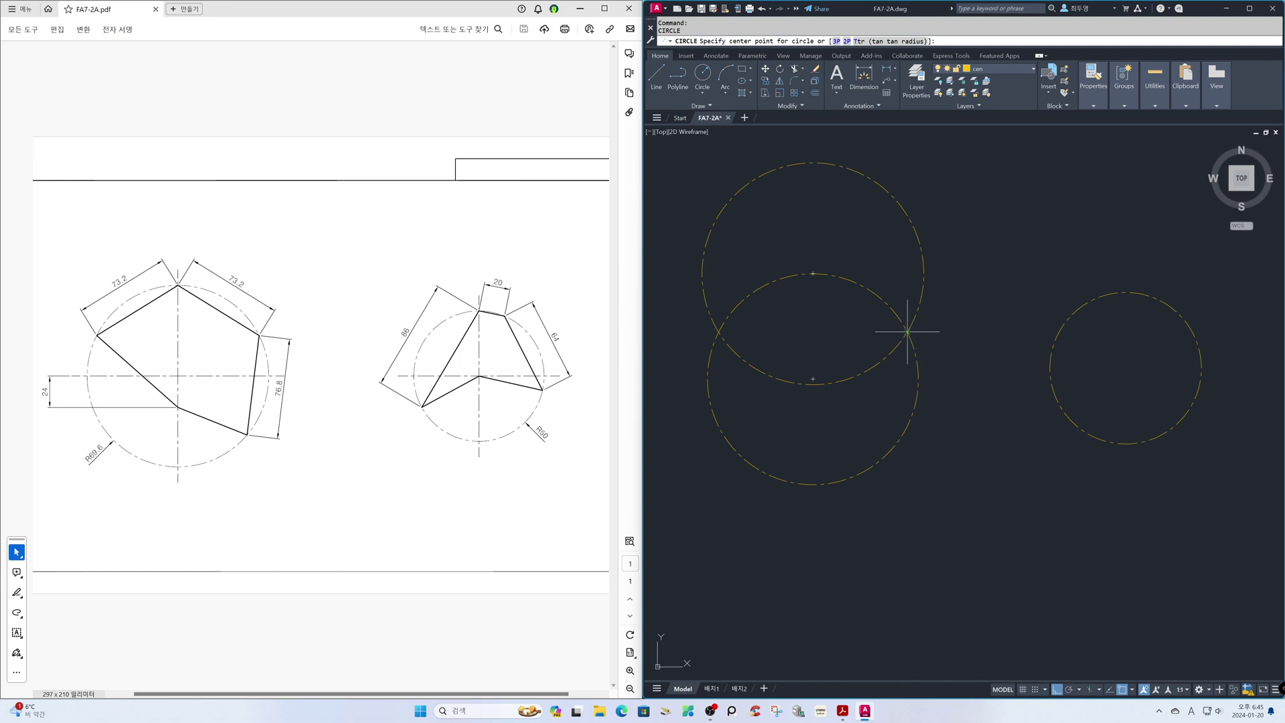
pyautogui.click(907, 331)
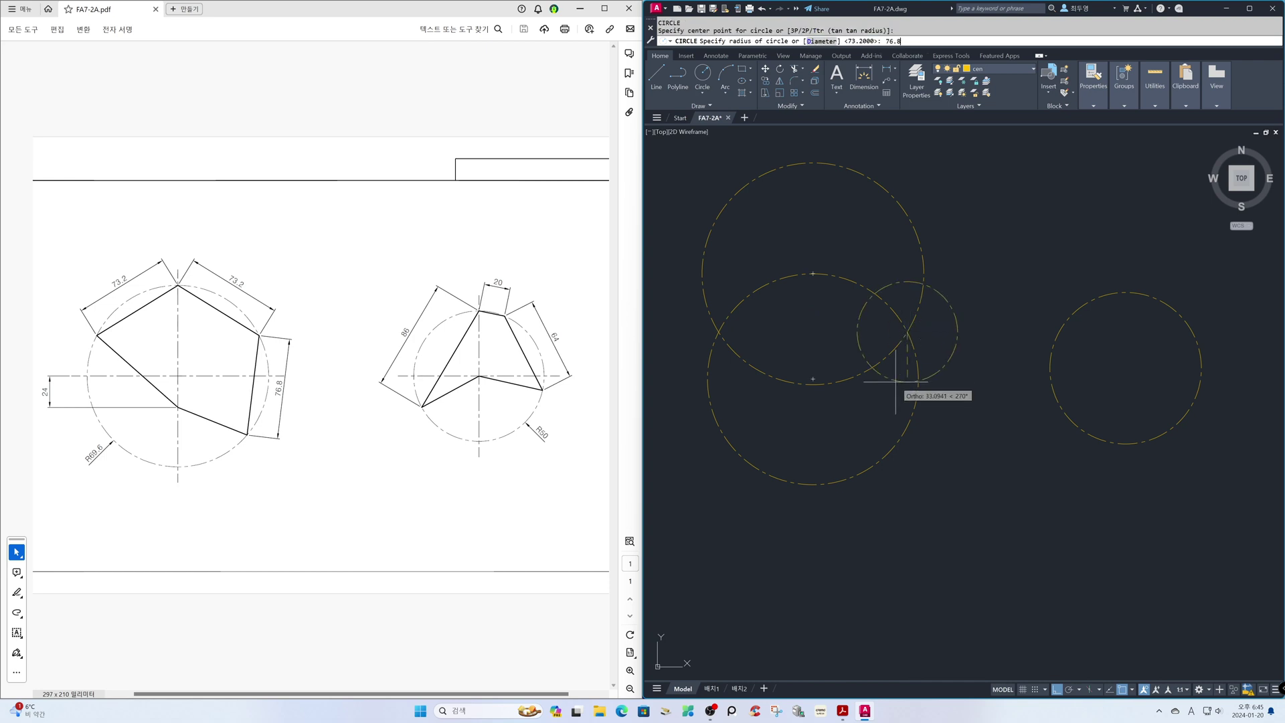
pyautogui.press('Return')
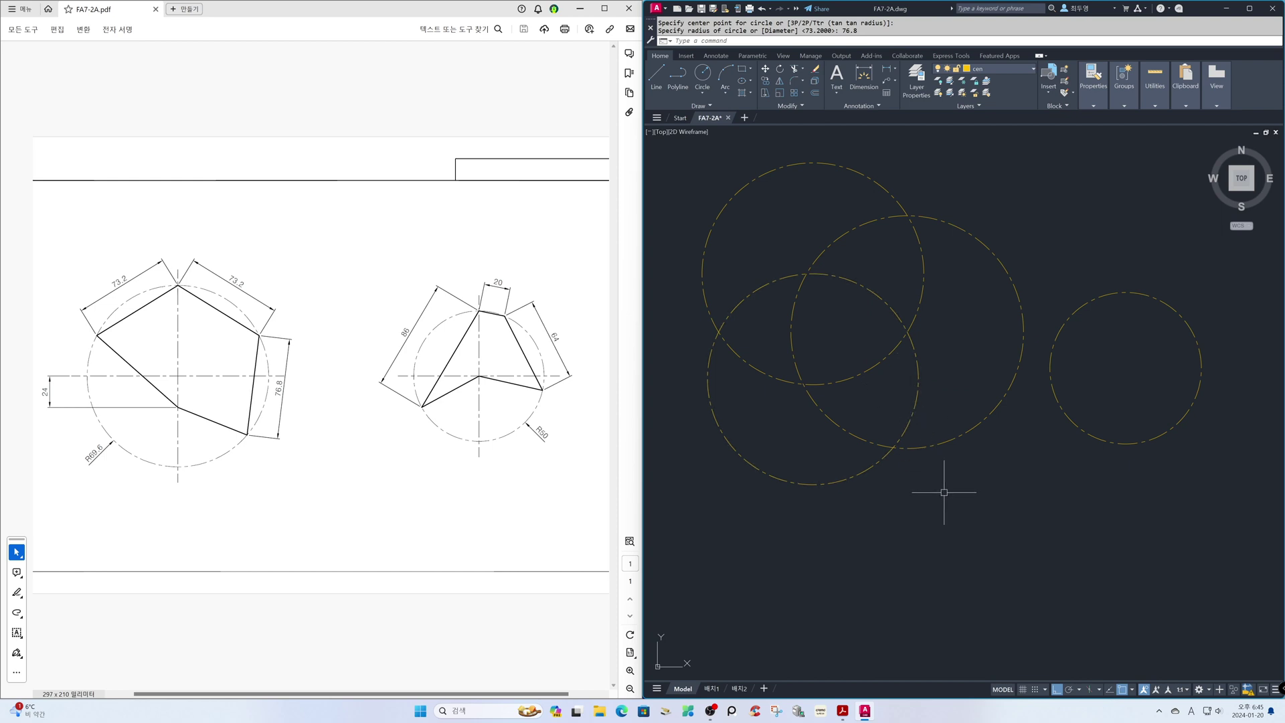
pyautogui.click(1005, 68)
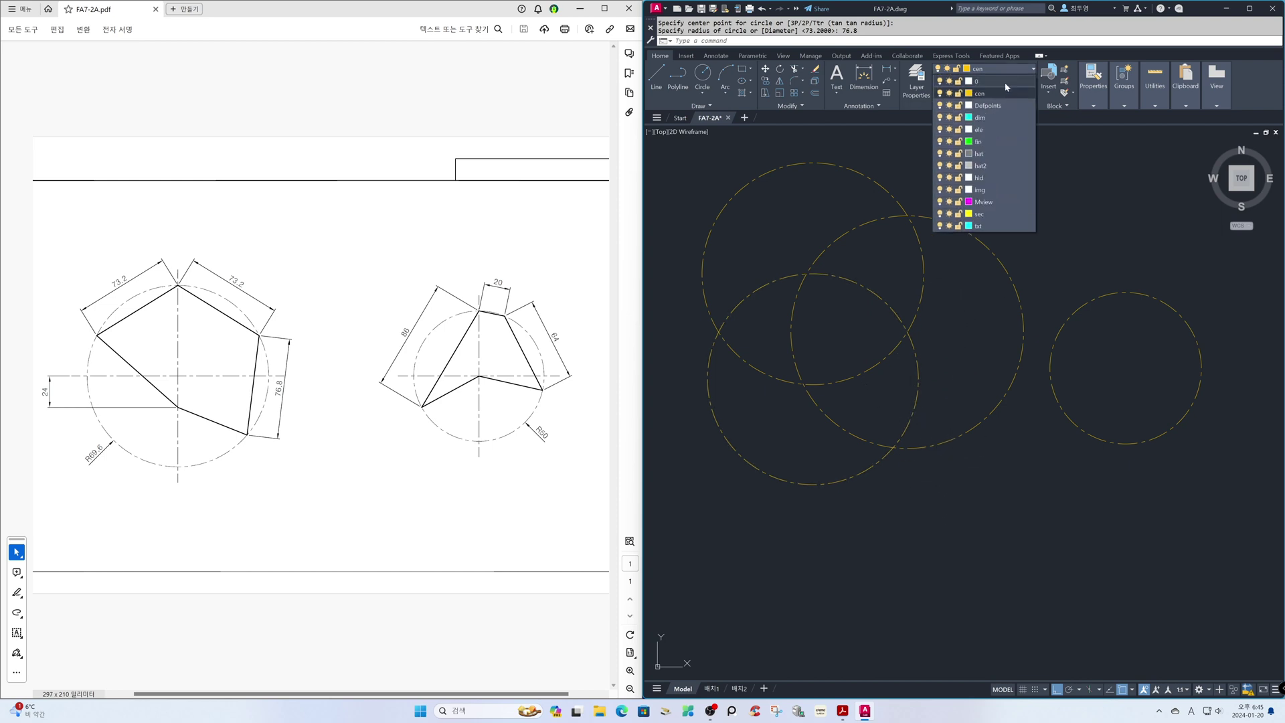
# On the ele layer with Ortho off, trace three pentagon sides through the intersections and top quadrant
pyautogui.click(1001, 130)
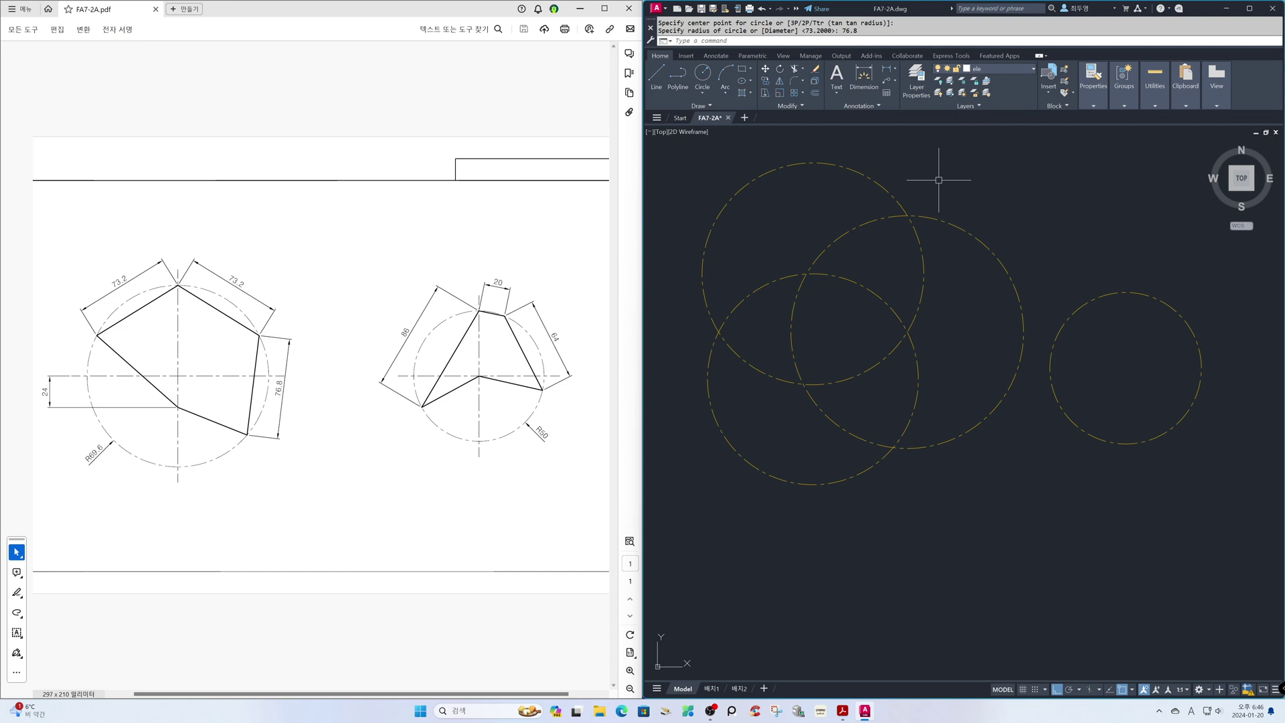
pyautogui.press('F8')
pyautogui.write('l')
pyautogui.press('Return')
pyautogui.click(718, 331)
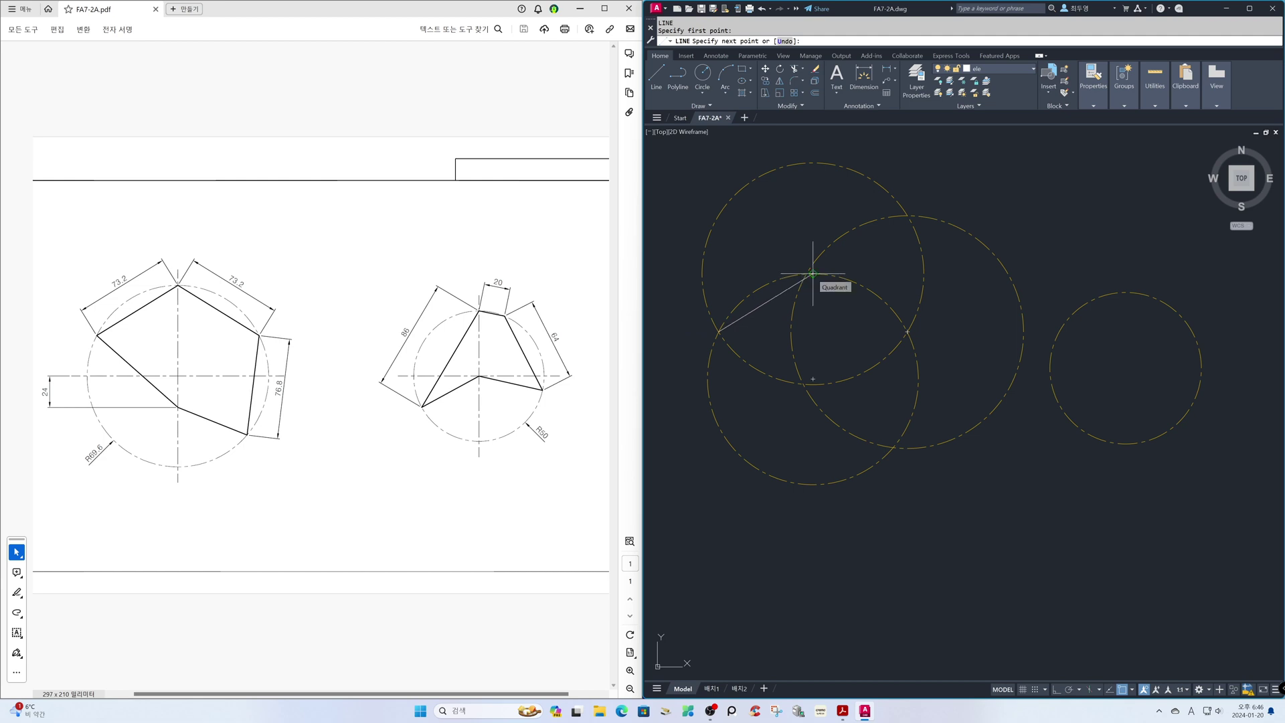
pyautogui.click(812, 273)
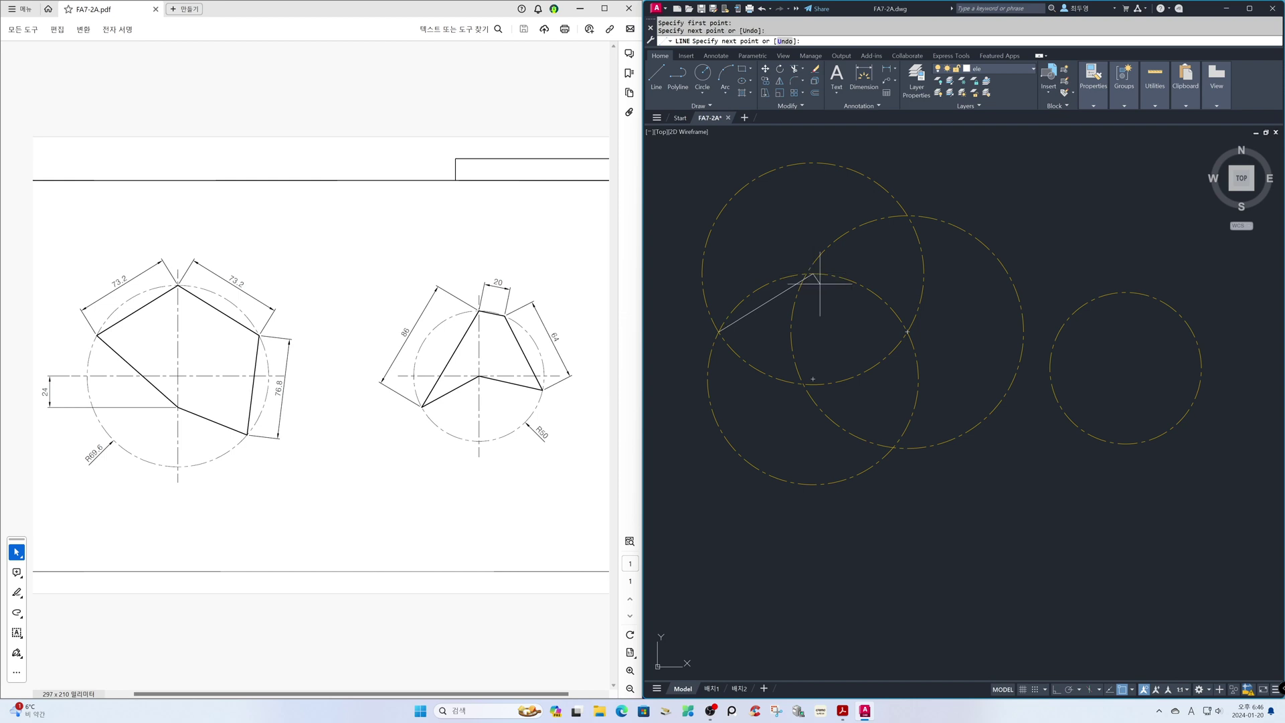
pyautogui.click(907, 330)
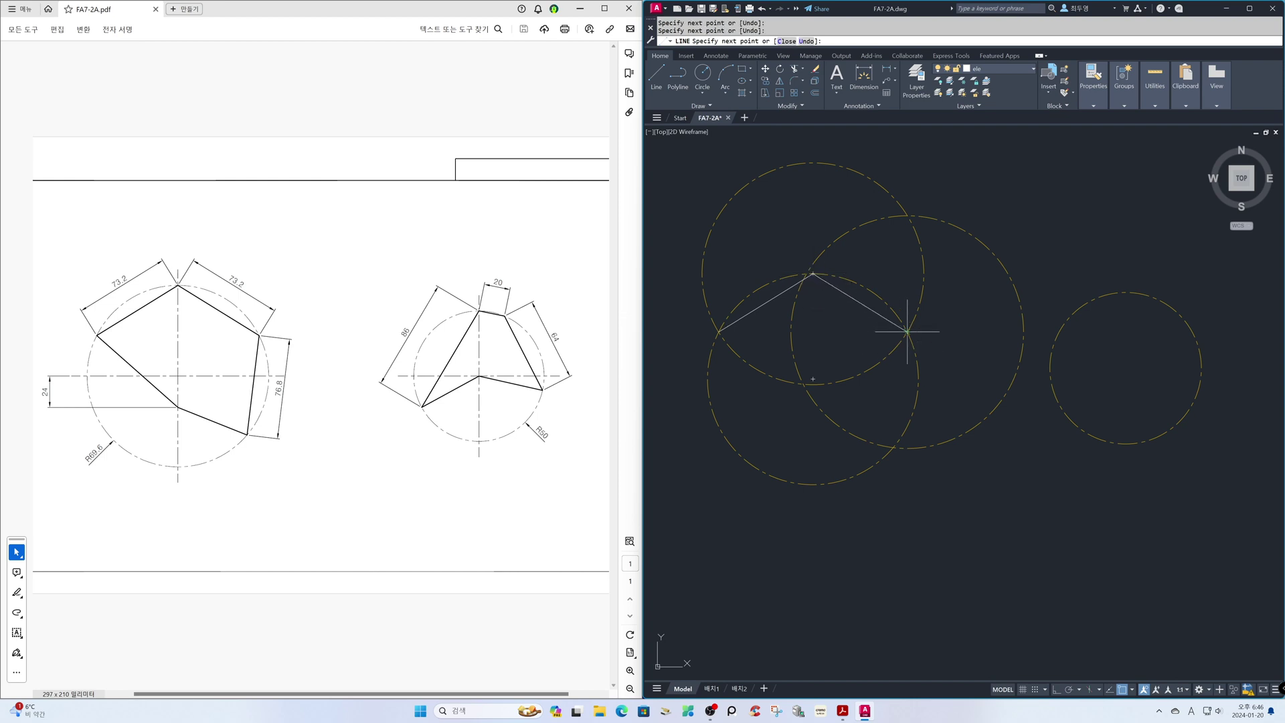
pyautogui.click(894, 447)
pyautogui.press('Return')
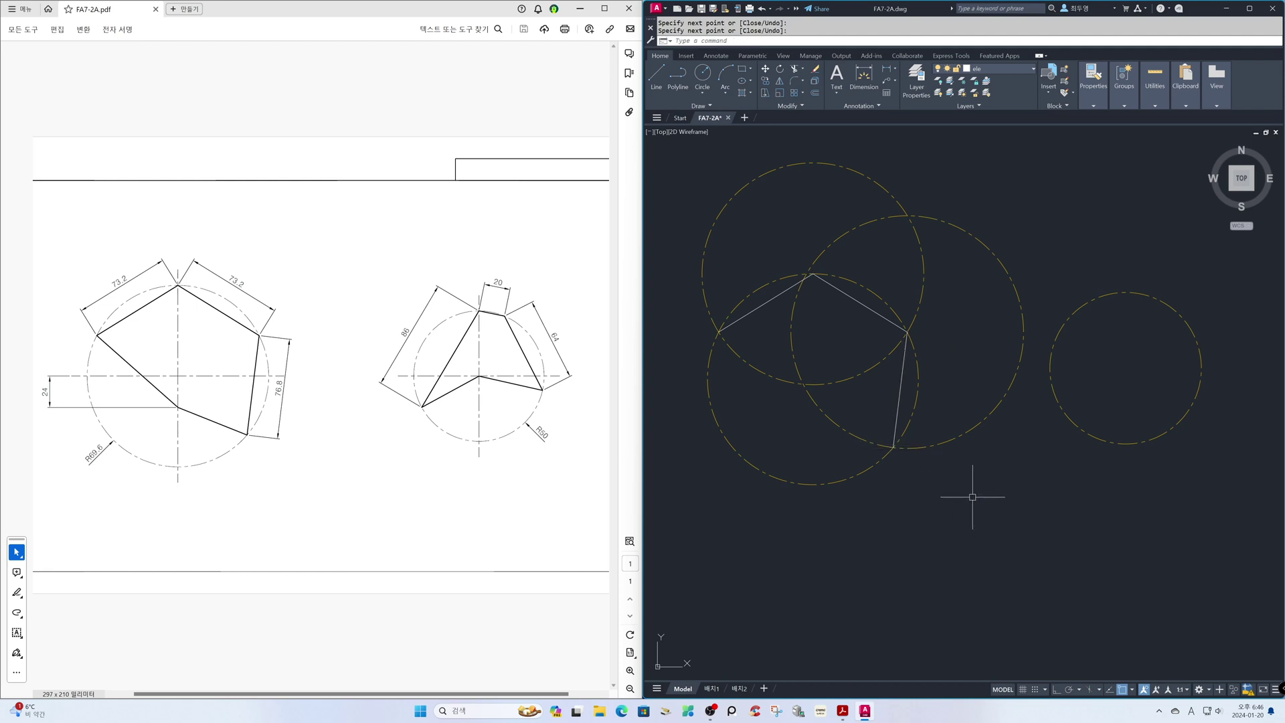
# Erase the 73.2 and 76.8 construction circles
pyautogui.write('e')
pyautogui.press('Return')
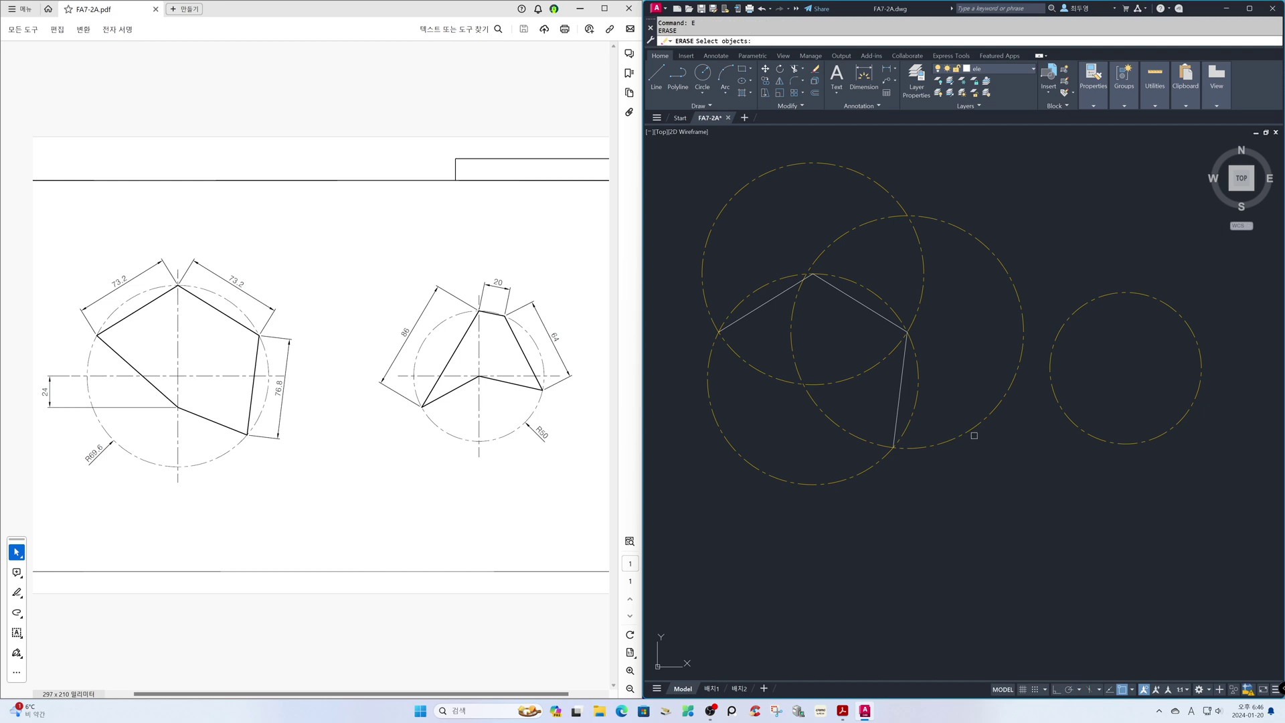
pyautogui.click(972, 430)
pyautogui.click(923, 288)
pyautogui.press('Return')
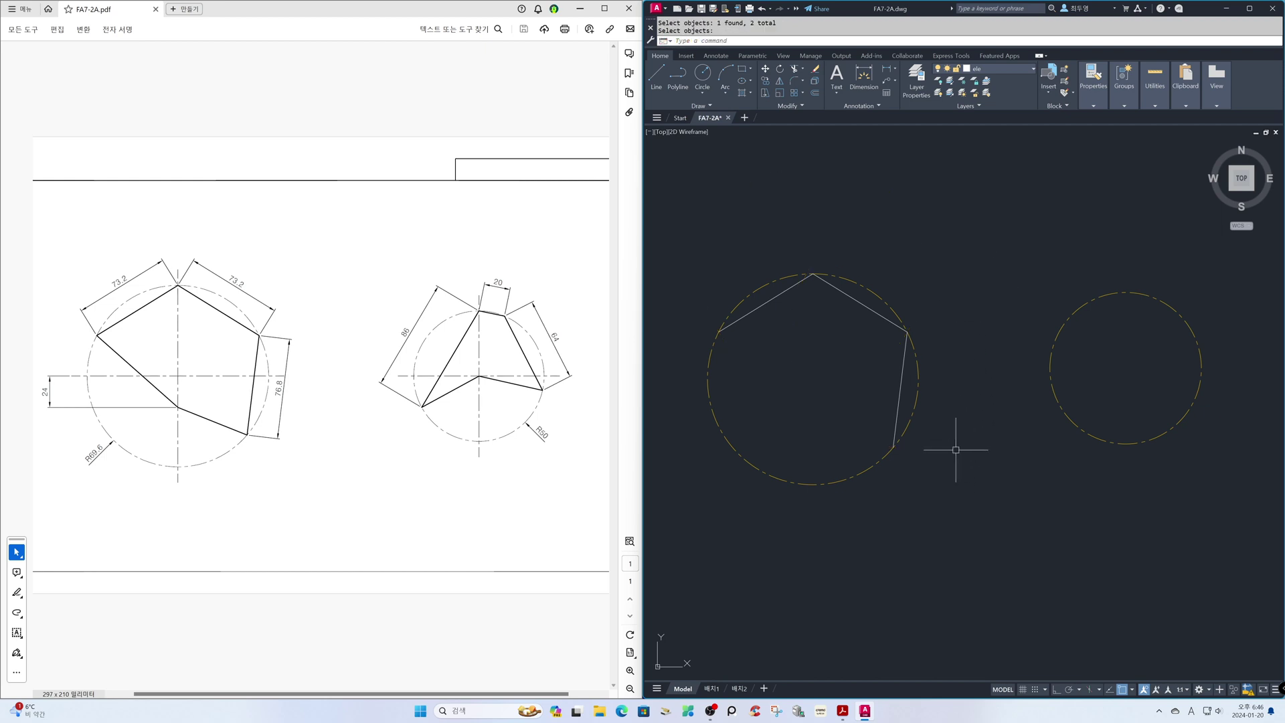
pyautogui.write('c')
pyautogui.press('Return')
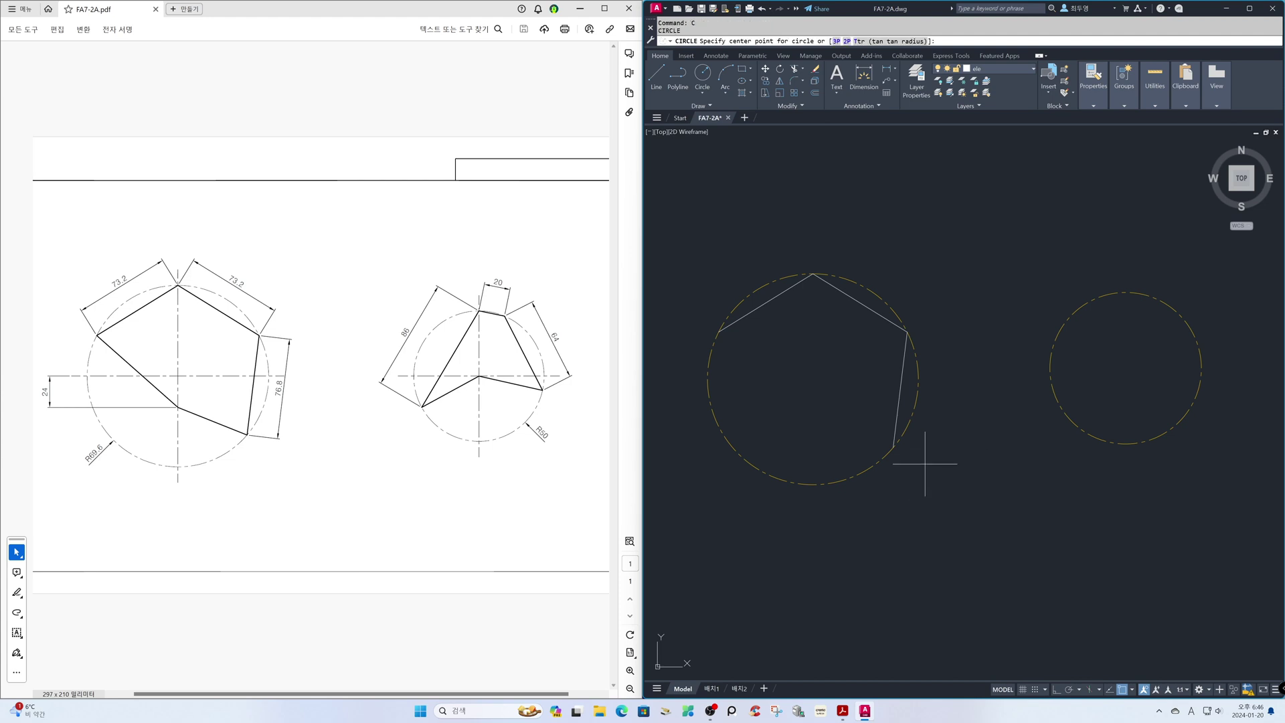
# Draw an R24 helper circle at the centre and add two sides meeting at its bottom point
pyautogui.click(812, 378)
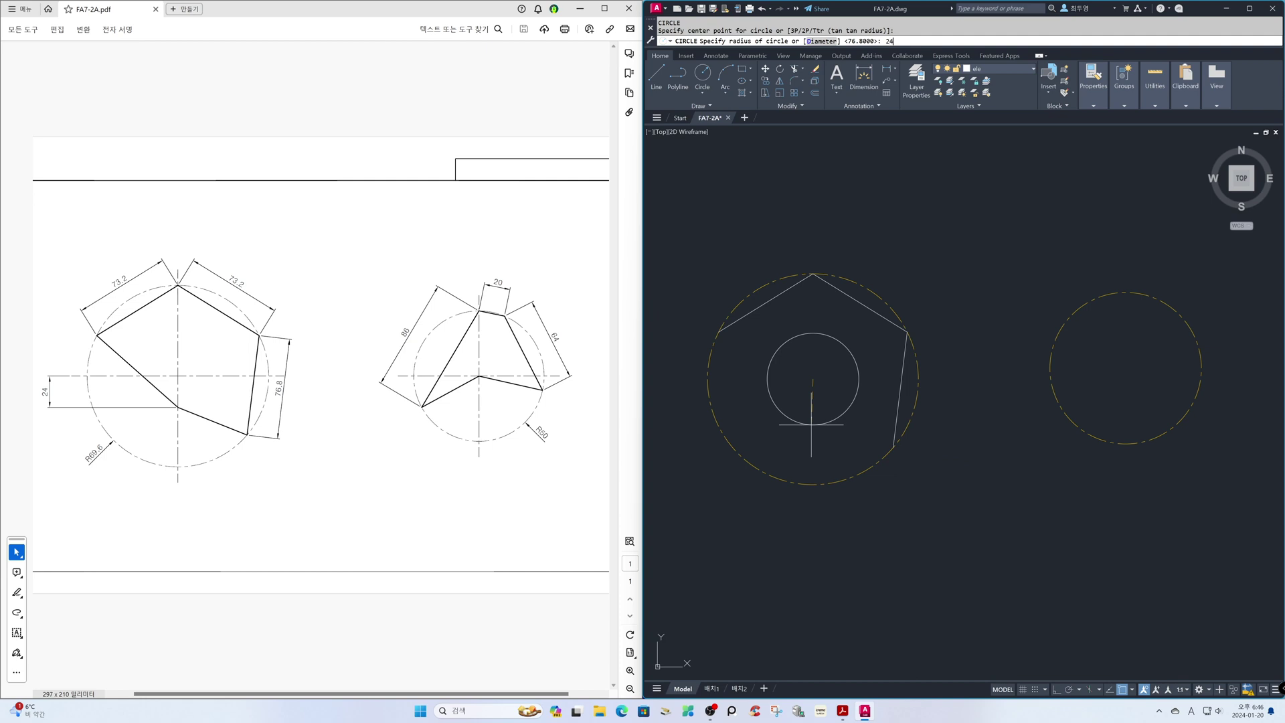
pyautogui.press('Return')
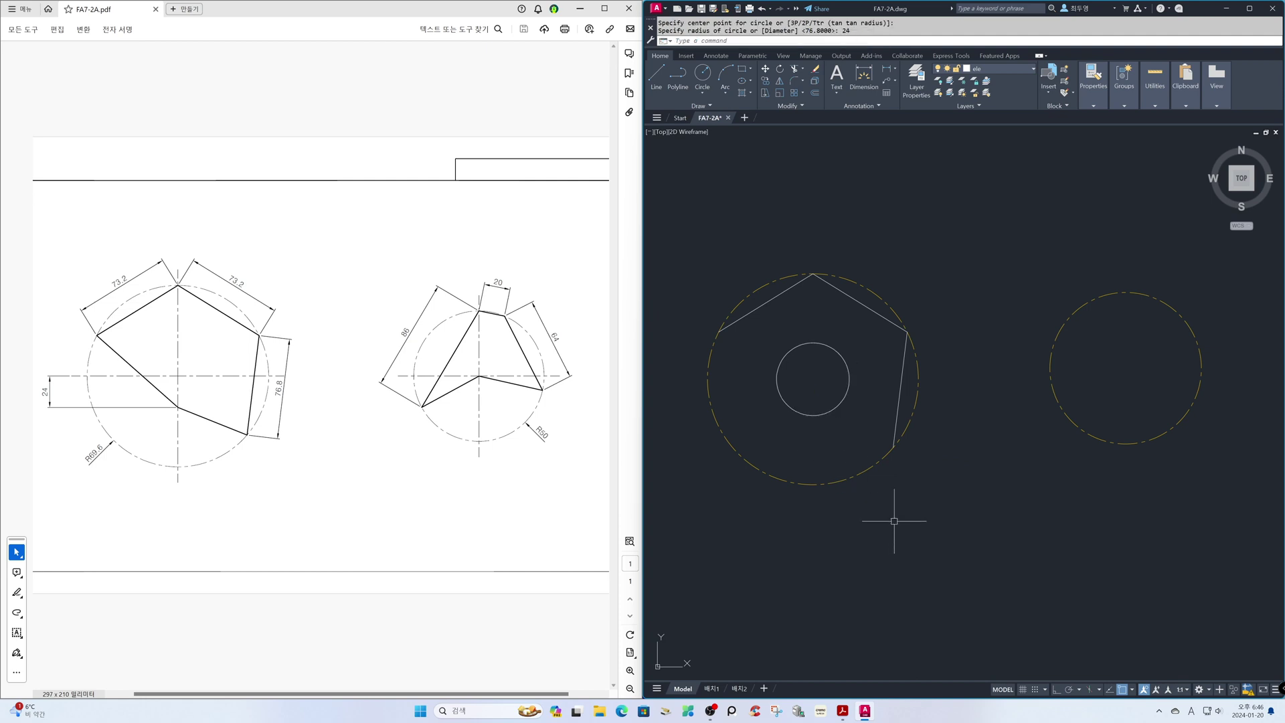
pyautogui.write('l')
pyautogui.press('Return')
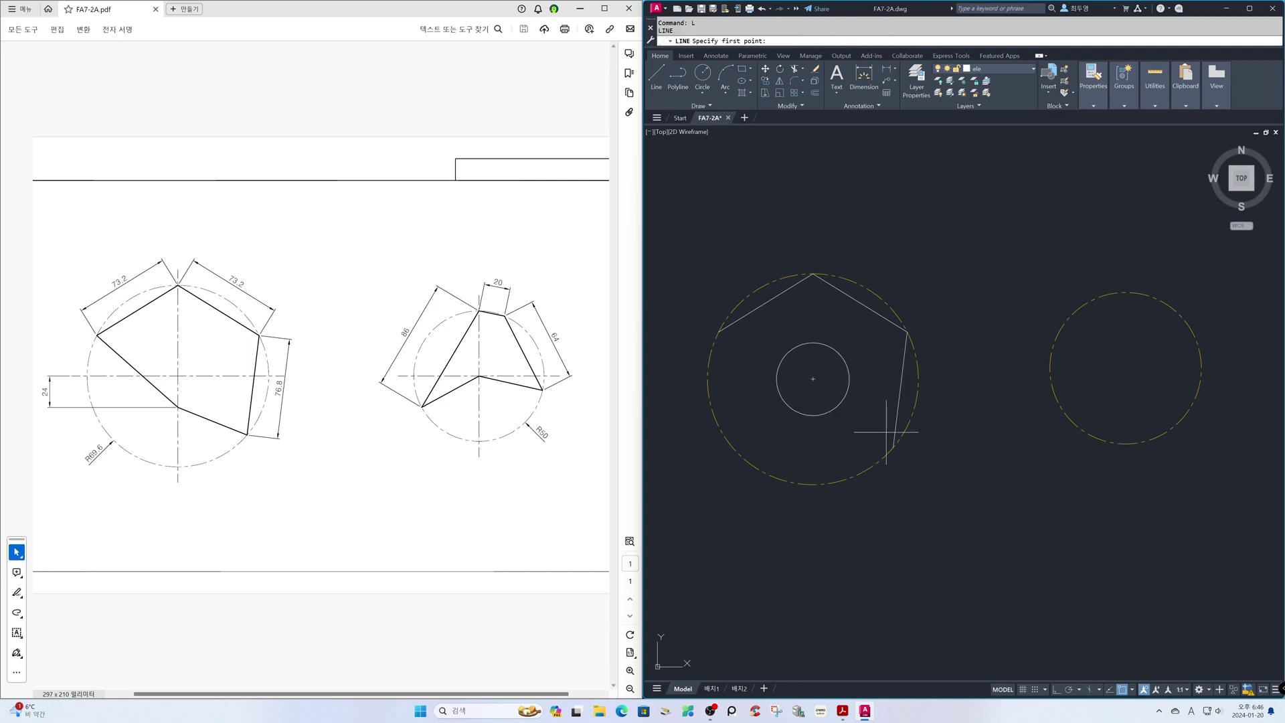
pyautogui.click(890, 433)
pyautogui.click(812, 415)
pyautogui.click(719, 331)
pyautogui.press('Return')
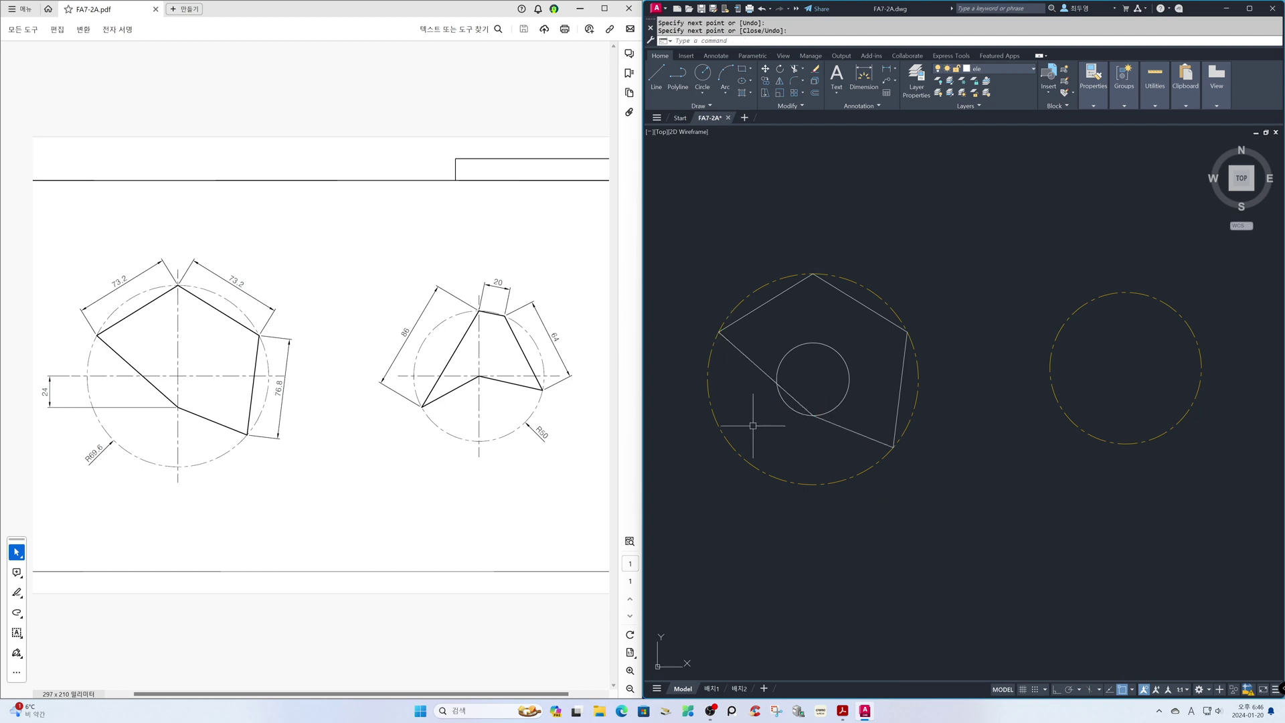
# Erase the R24 helper circle
pyautogui.write('e')
pyautogui.press('Return')
pyautogui.click(777, 372)
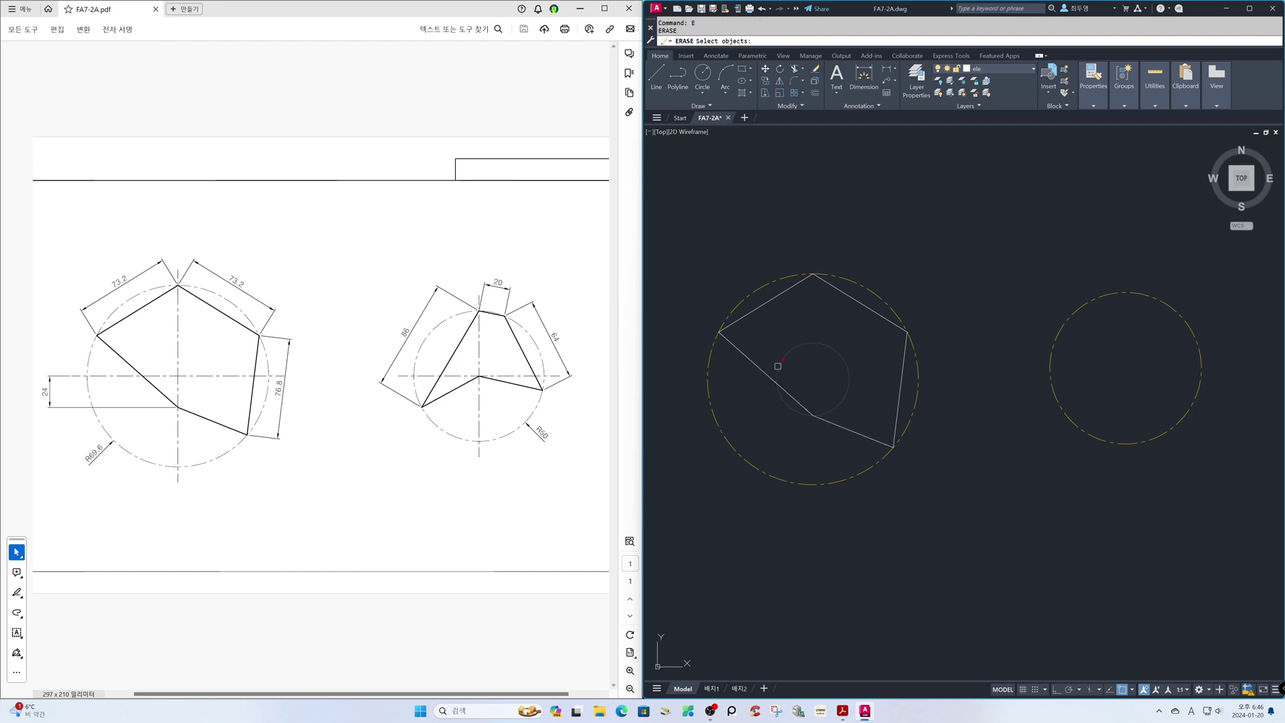
pyautogui.press('Return')
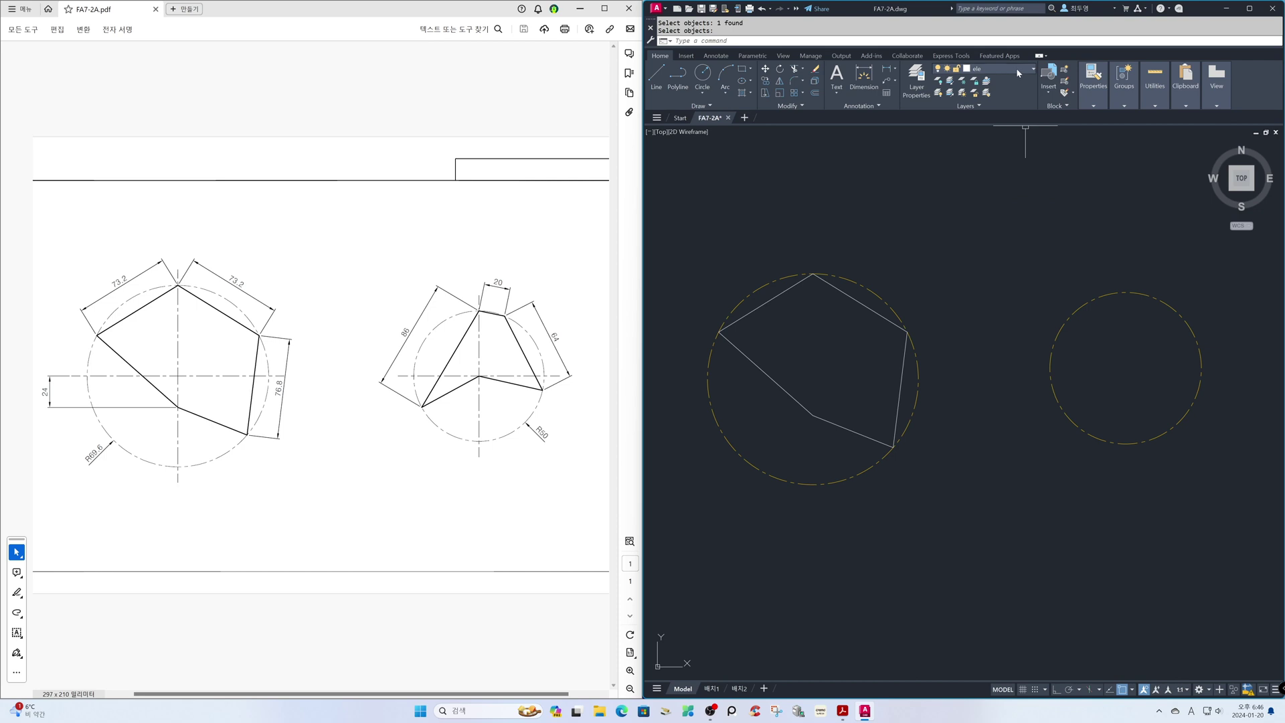
pyautogui.click(1016, 67)
# On layer cen, draw R86 and R20 helper circles centred on the right circle's top
pyautogui.click(1003, 95)
pyautogui.write('c')
pyautogui.press('Return')
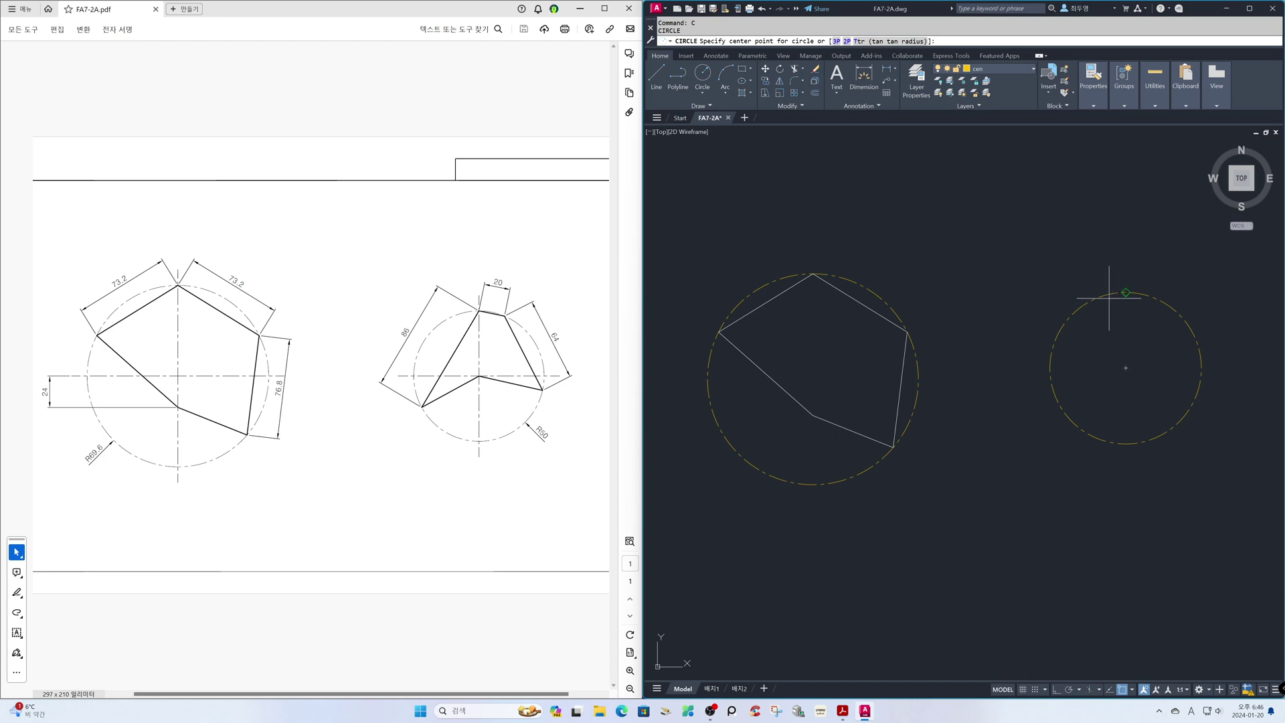
pyautogui.click(1126, 293)
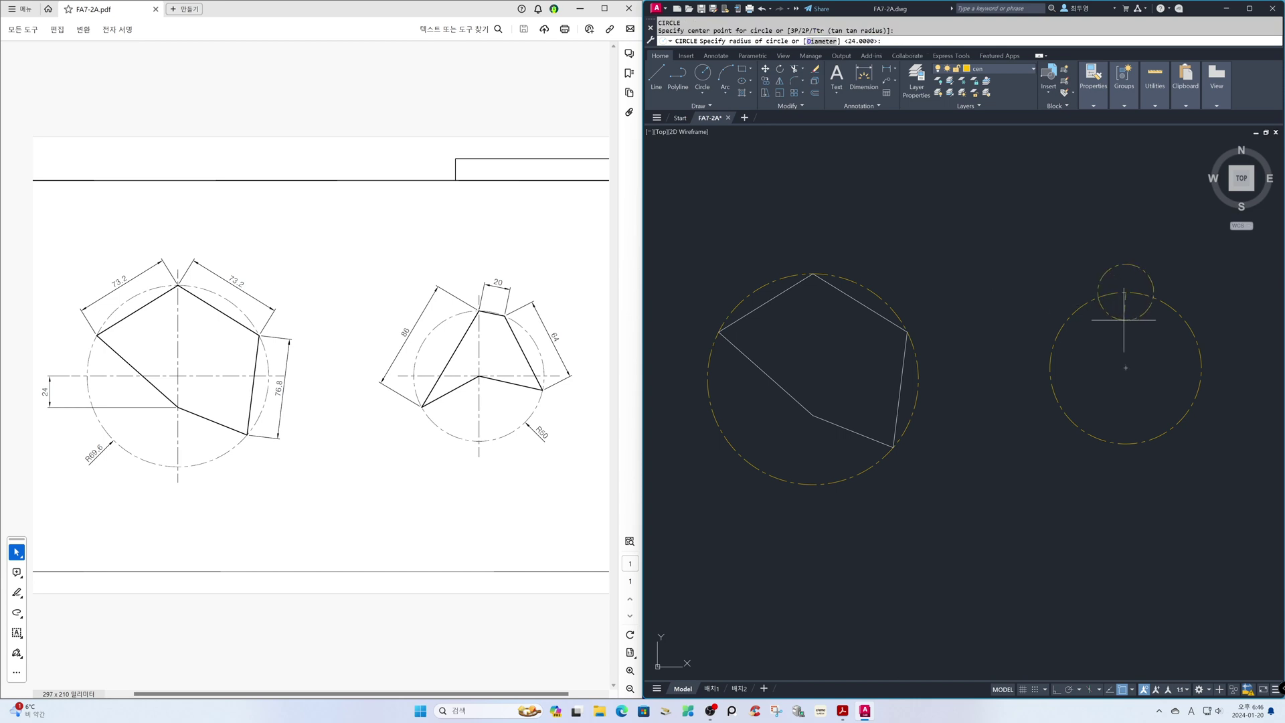
pyautogui.write('86')
pyautogui.press('Return')
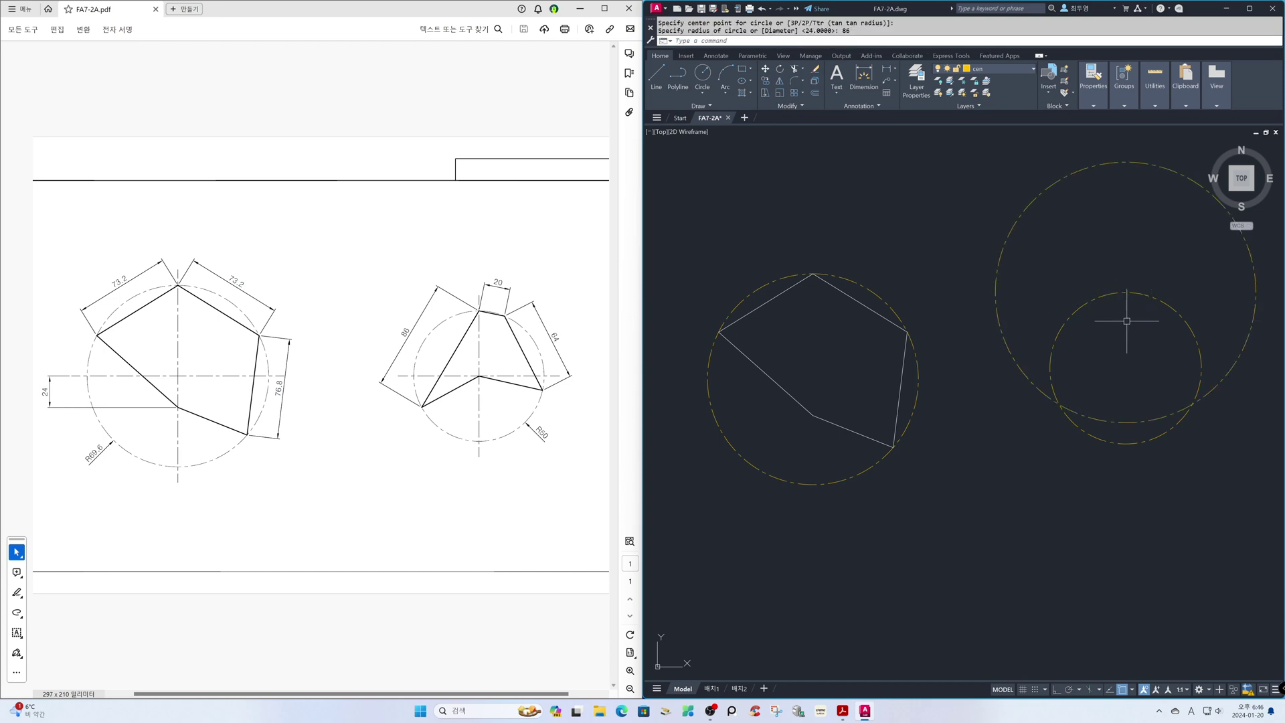
pyautogui.press('Return')
pyautogui.click(1126, 293)
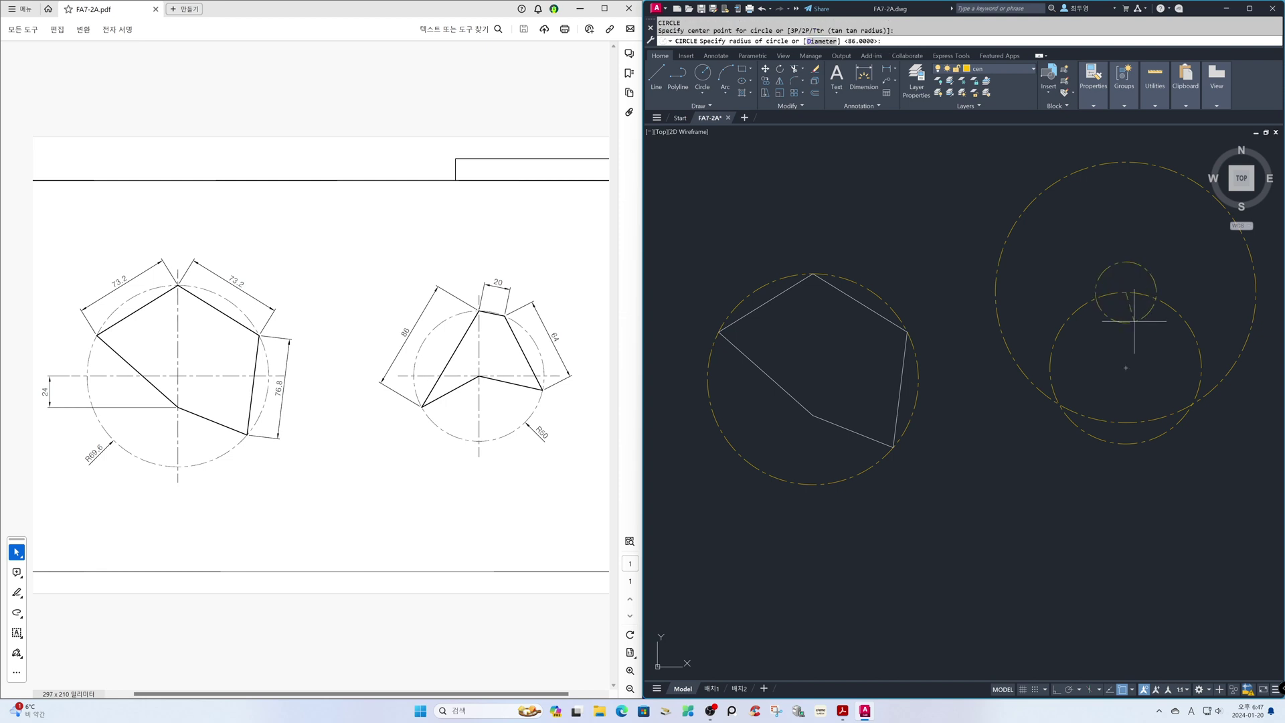
pyautogui.write('20')
pyautogui.press('Return')
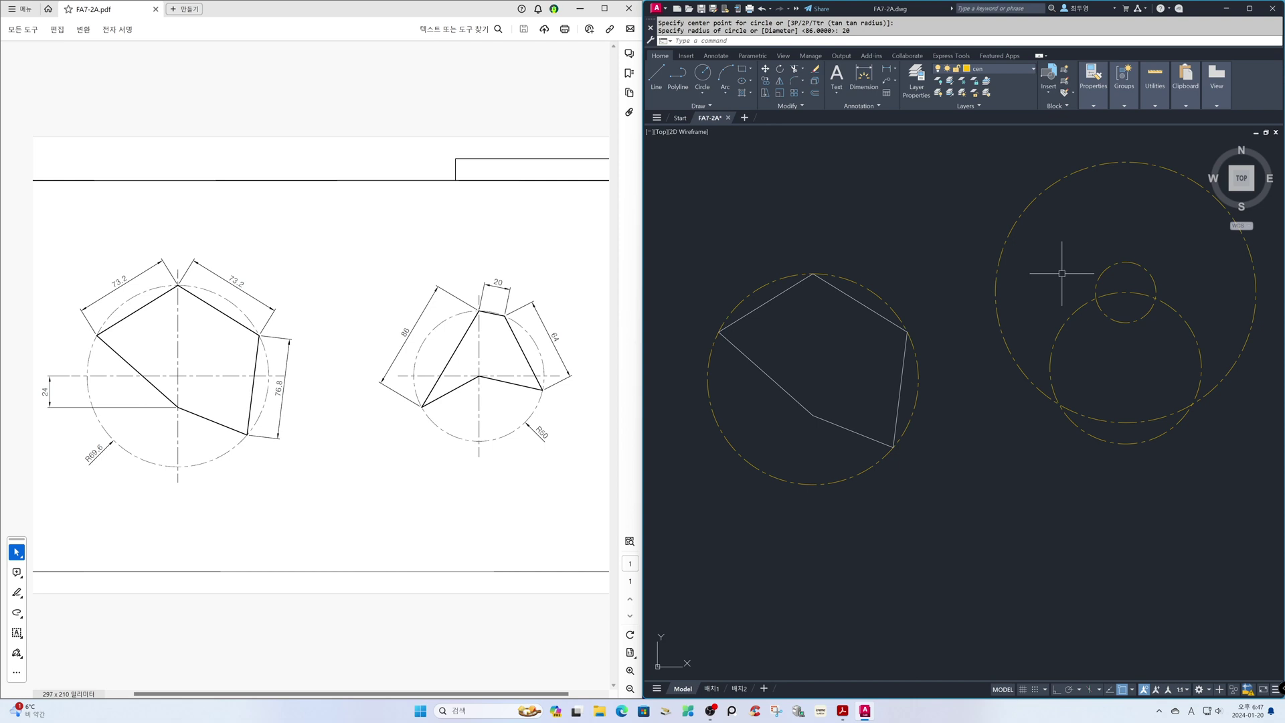
# On layer ele, draw the slanted edge up from the lower-left intersection and the short top edge
pyautogui.click(1027, 69)
pyautogui.click(1015, 130)
pyautogui.write('L')
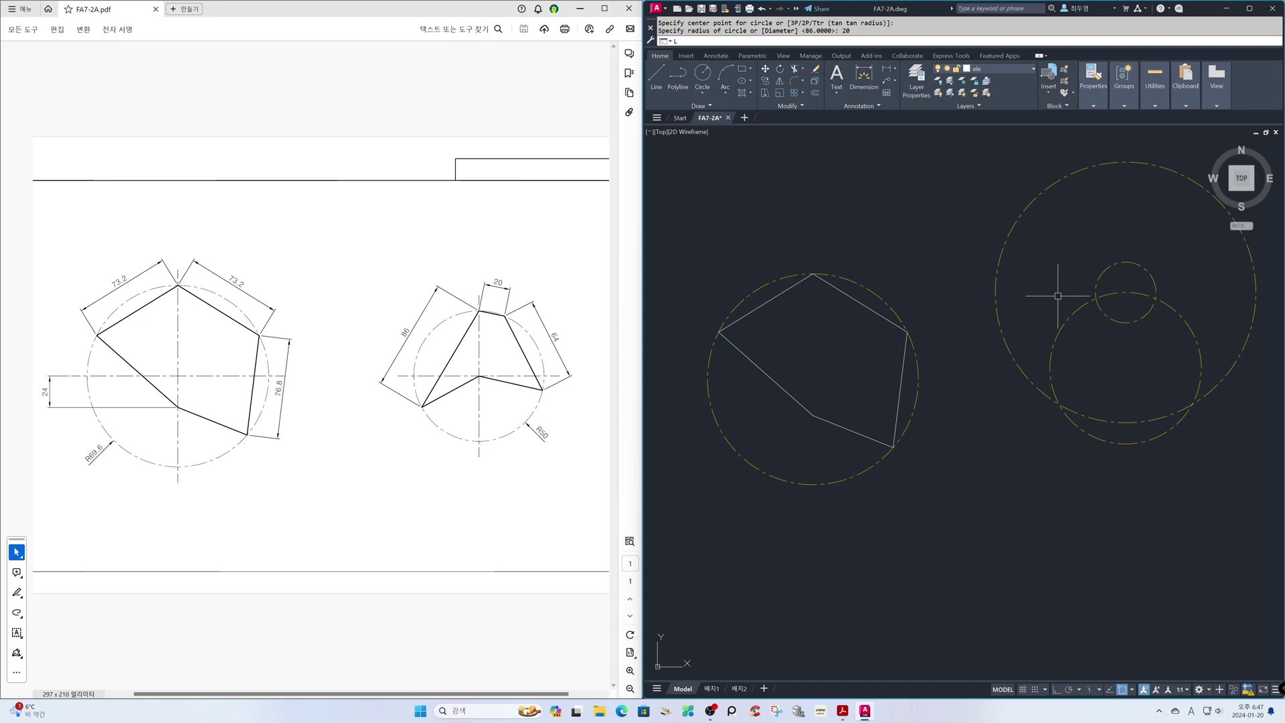
pyautogui.press('Return')
pyautogui.click(1059, 402)
pyautogui.click(1126, 292)
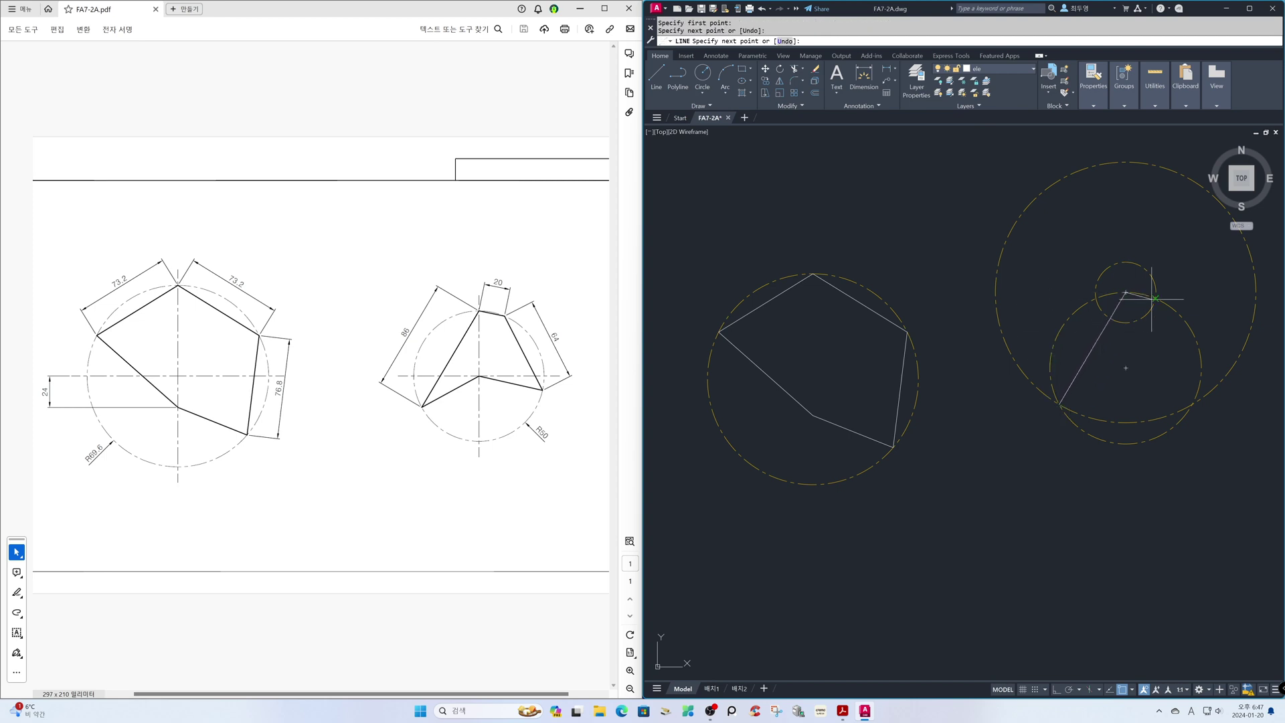
pyautogui.click(1154, 298)
pyautogui.press('Return')
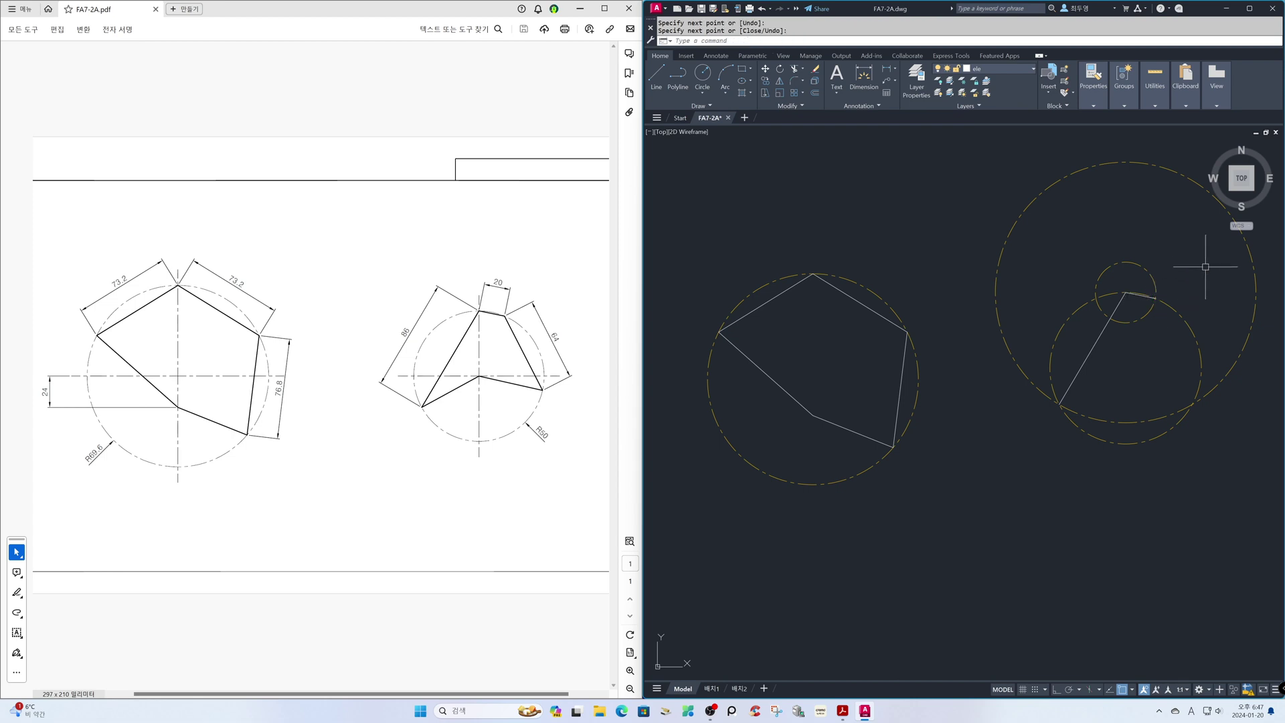
# Erase the R20 and R86 helper circles
pyautogui.write('e')
pyautogui.press('Return')
pyautogui.click(1144, 268)
pyautogui.click(1170, 171)
pyautogui.press('Return')
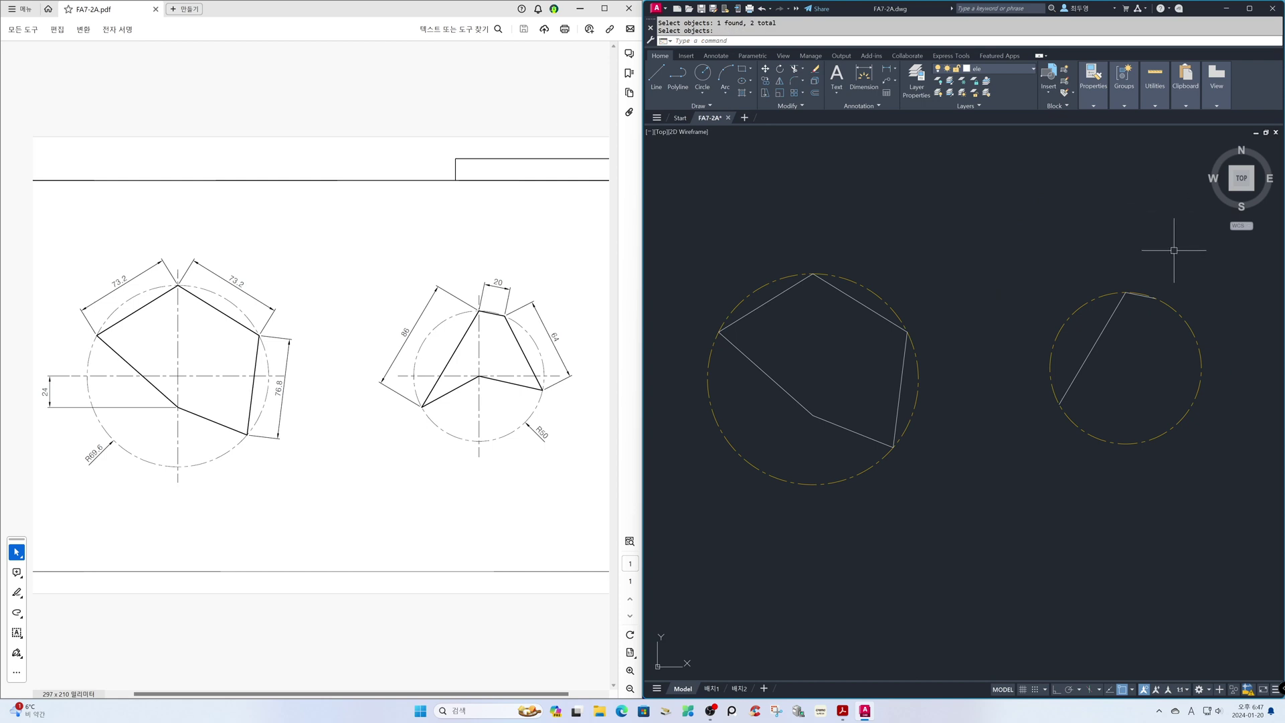
# Draw an R64 circle at the top vertex and a line from there to the circles' intersection
pyautogui.write('c')
pyautogui.press('Return')
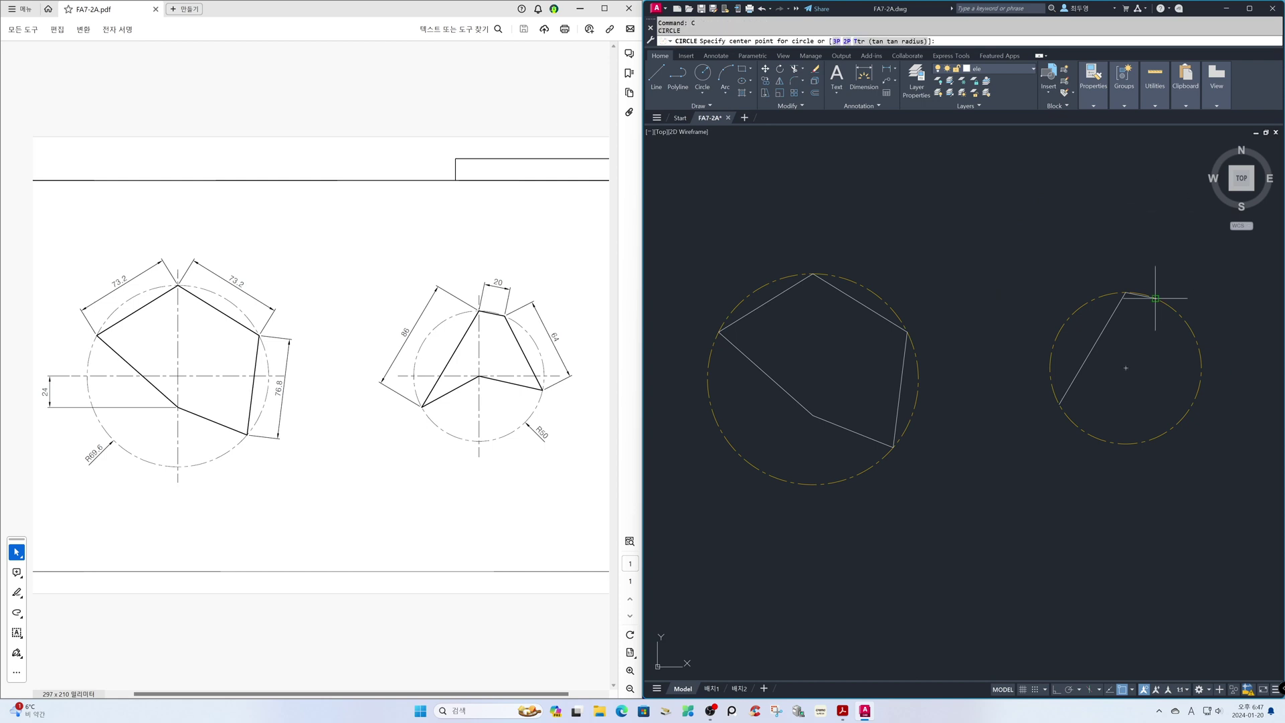
pyautogui.click(1155, 299)
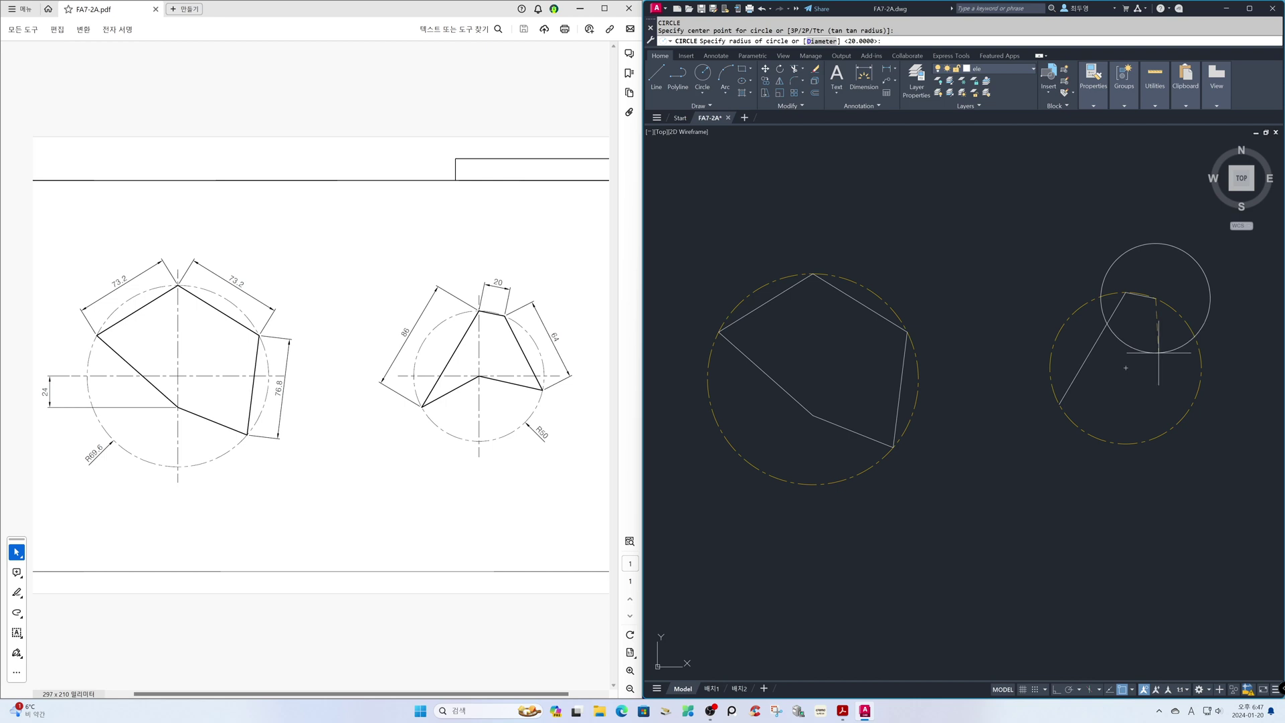
pyautogui.write('64')
pyautogui.press('Return')
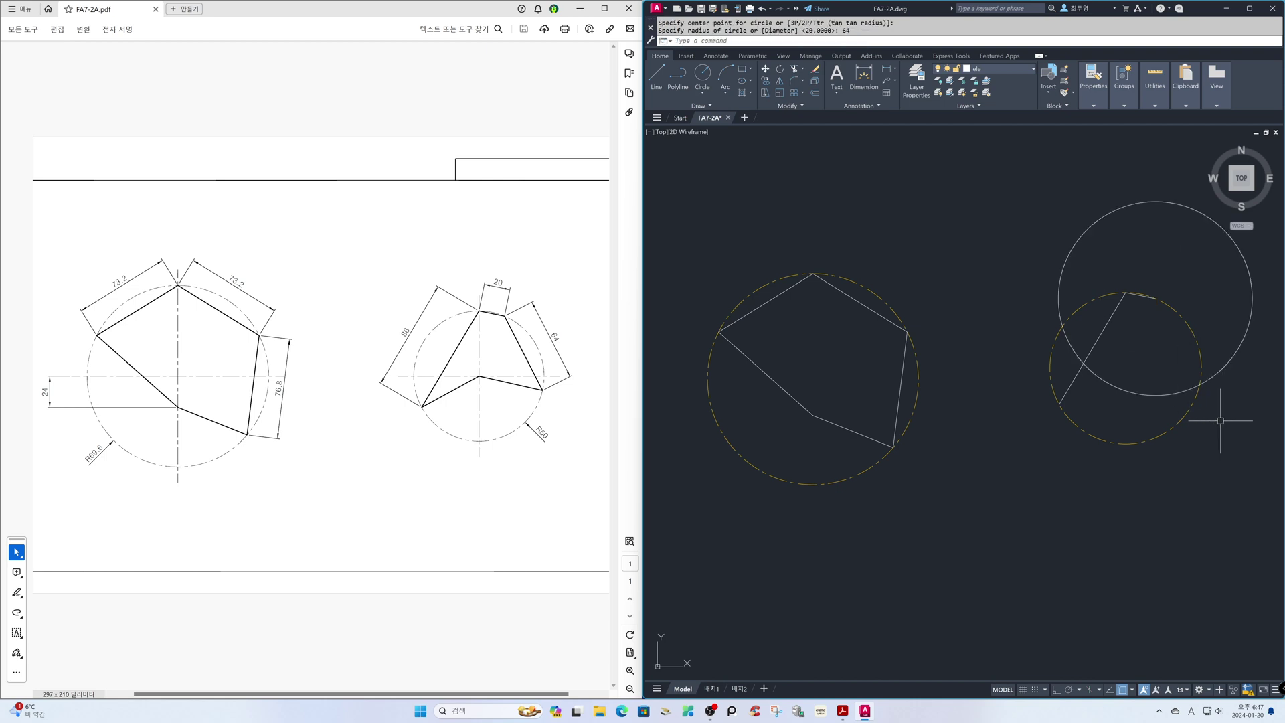
pyautogui.write('l')
pyautogui.press('Return')
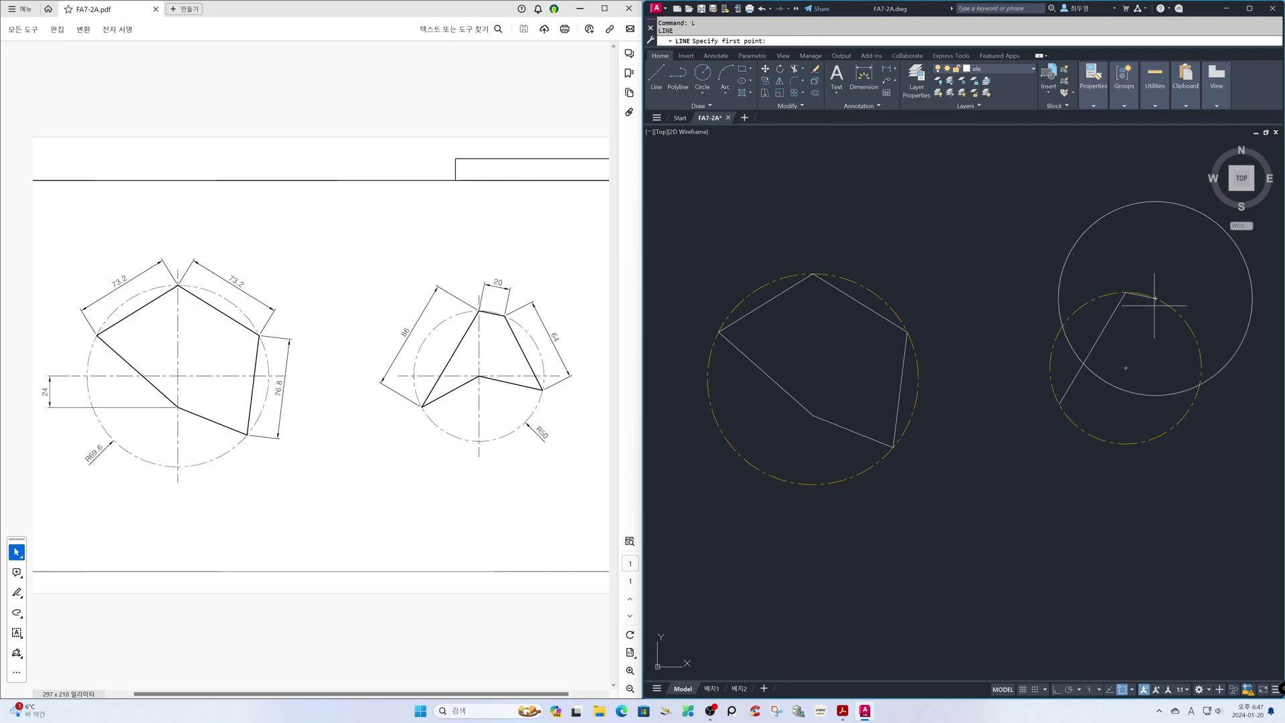
pyautogui.click(1155, 298)
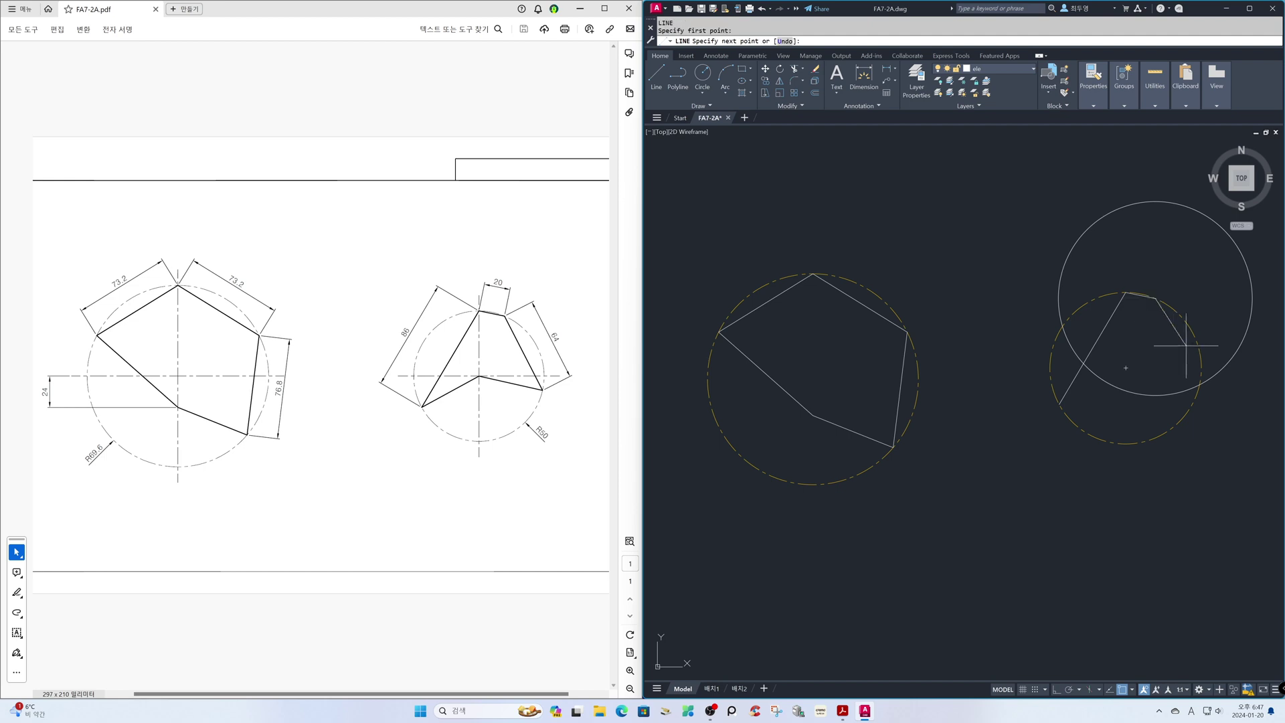
pyautogui.click(1199, 384)
pyautogui.press('Return')
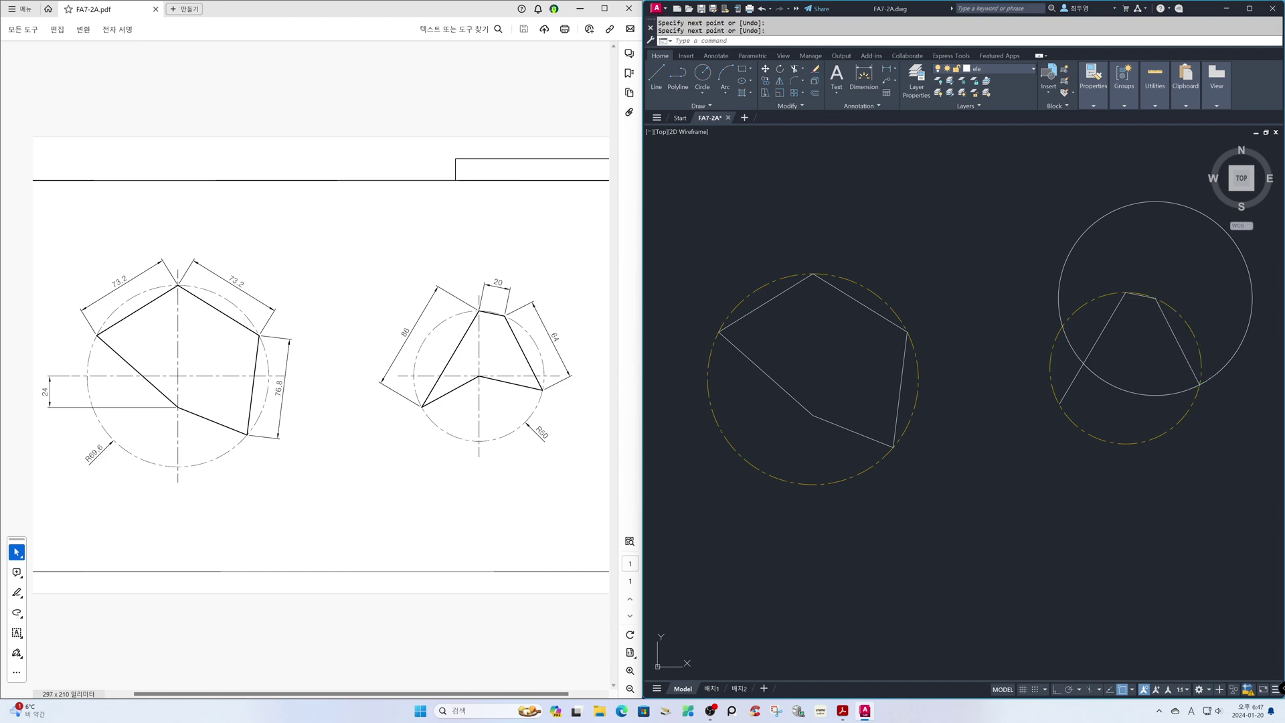
# Erase the large R64 helper circle
pyautogui.write('e')
pyautogui.press('Return')
pyautogui.click(1229, 365)
pyautogui.press('Return')
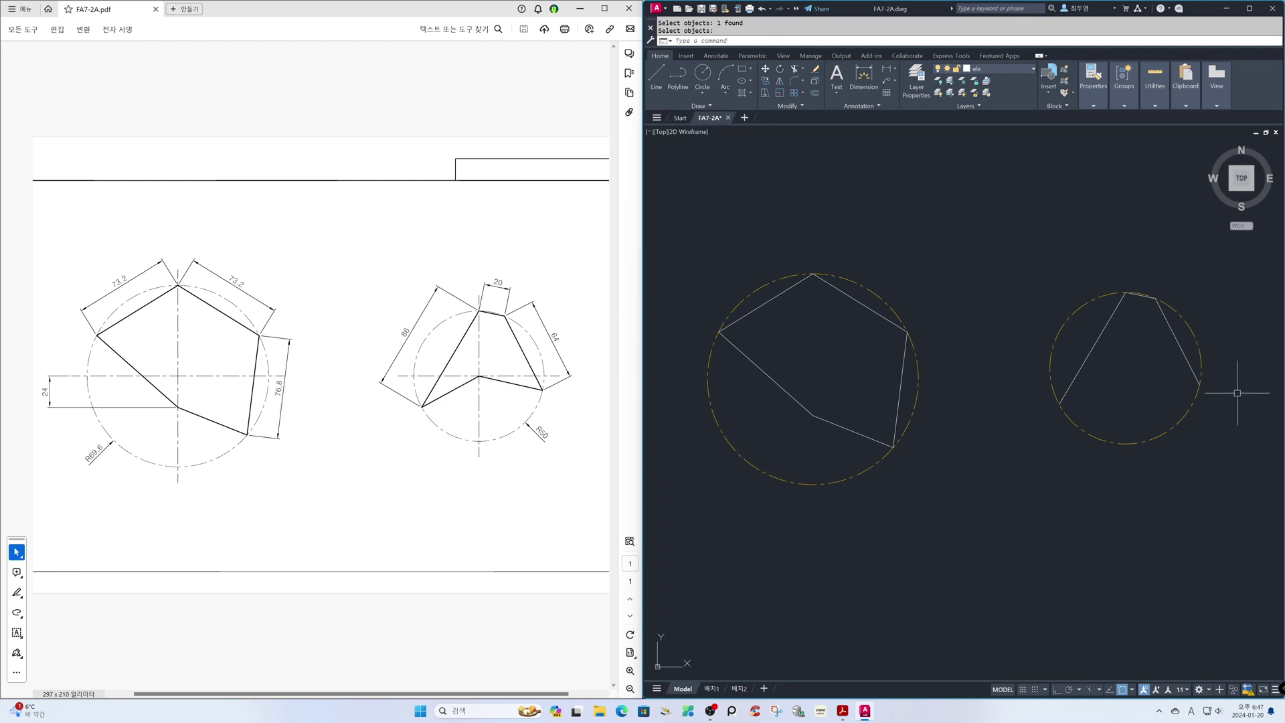
# Draw connected lines from the right vertex through the circle's centre to the lower-left endpoint
pyautogui.write('L')
pyautogui.press('Return')
pyautogui.click(1199, 384)
pyautogui.click(1126, 367)
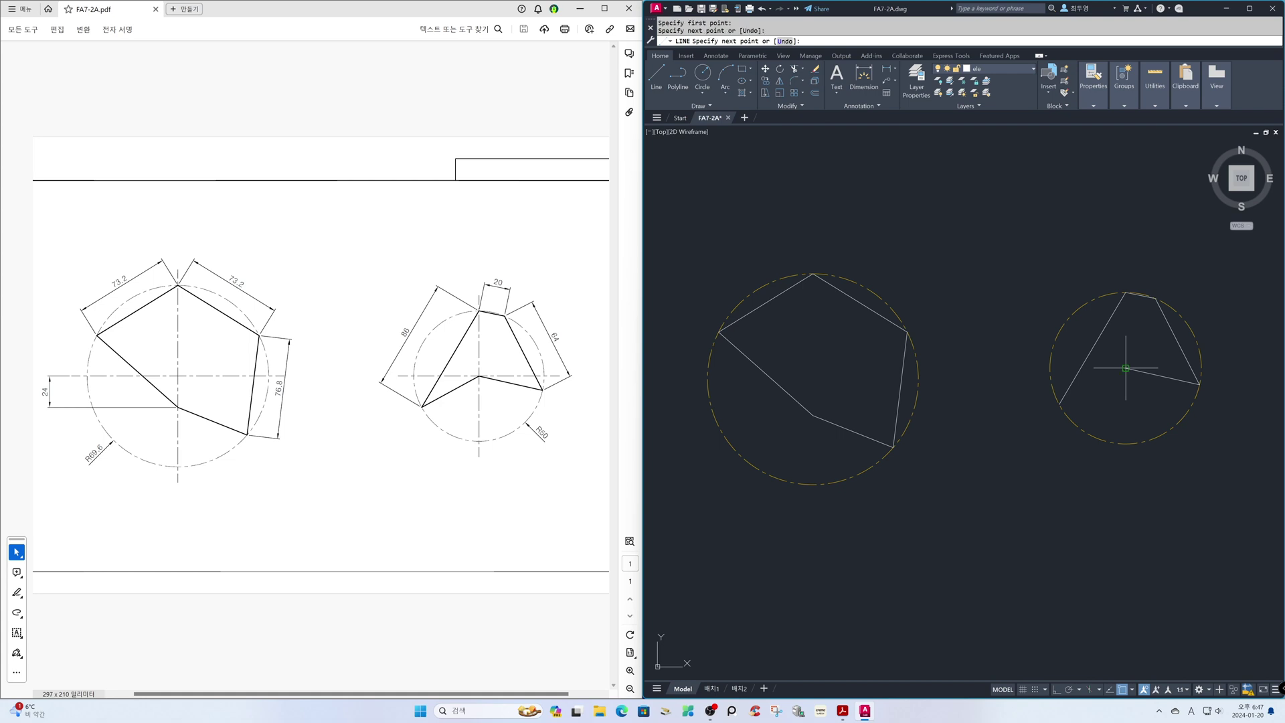
pyautogui.click(1058, 404)
pyautogui.press('Return')
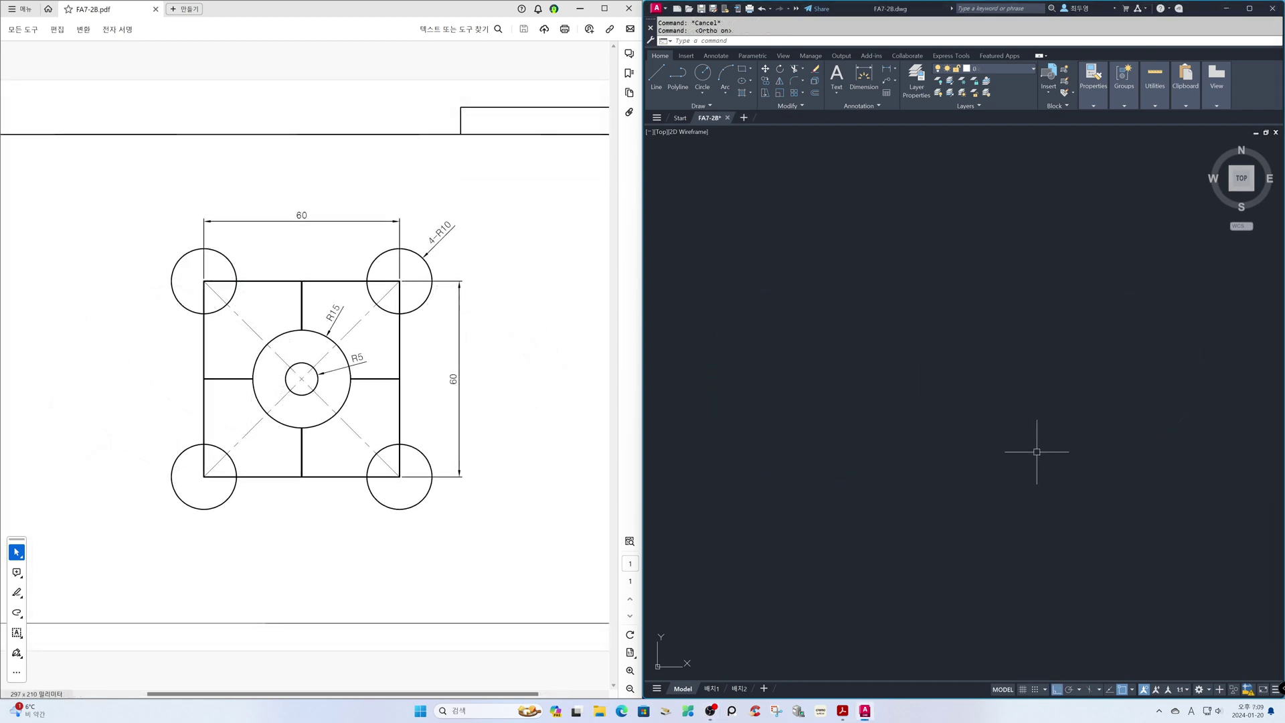
# Make ele the current layer in FA7-2B and check the Endpoint and Intersection object snaps
pyautogui.click(1002, 70)
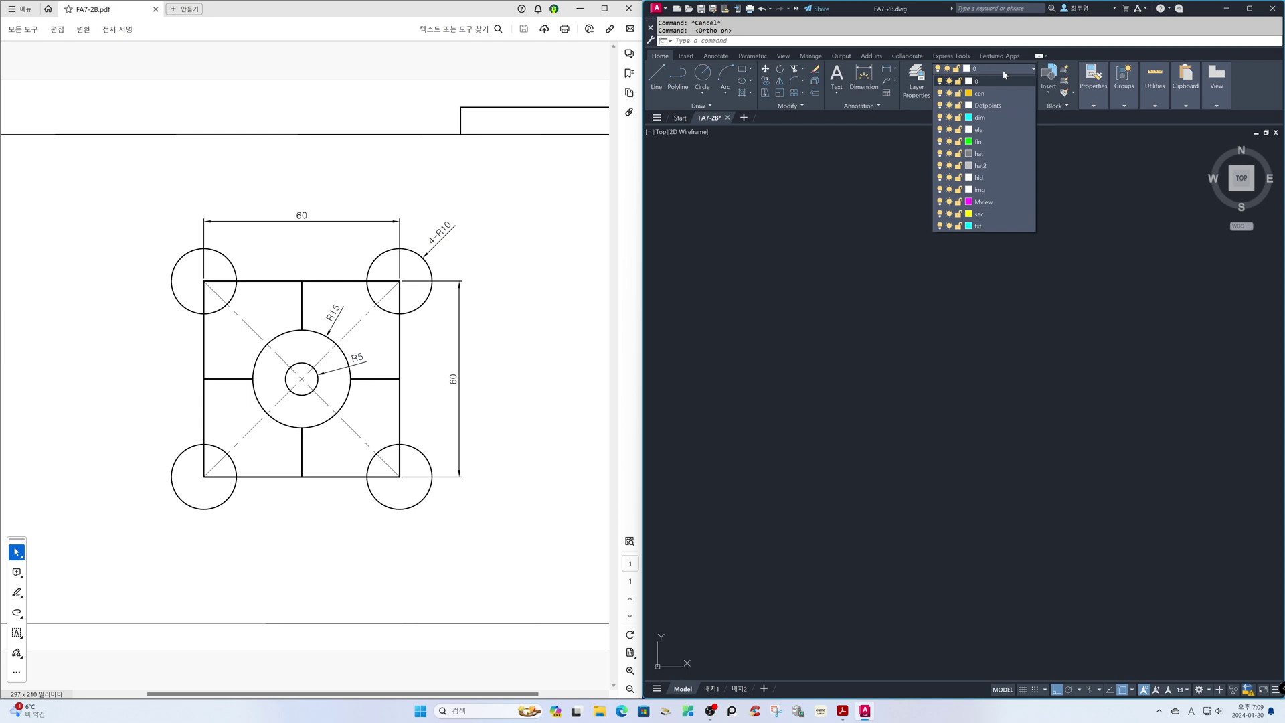
pyautogui.click(997, 131)
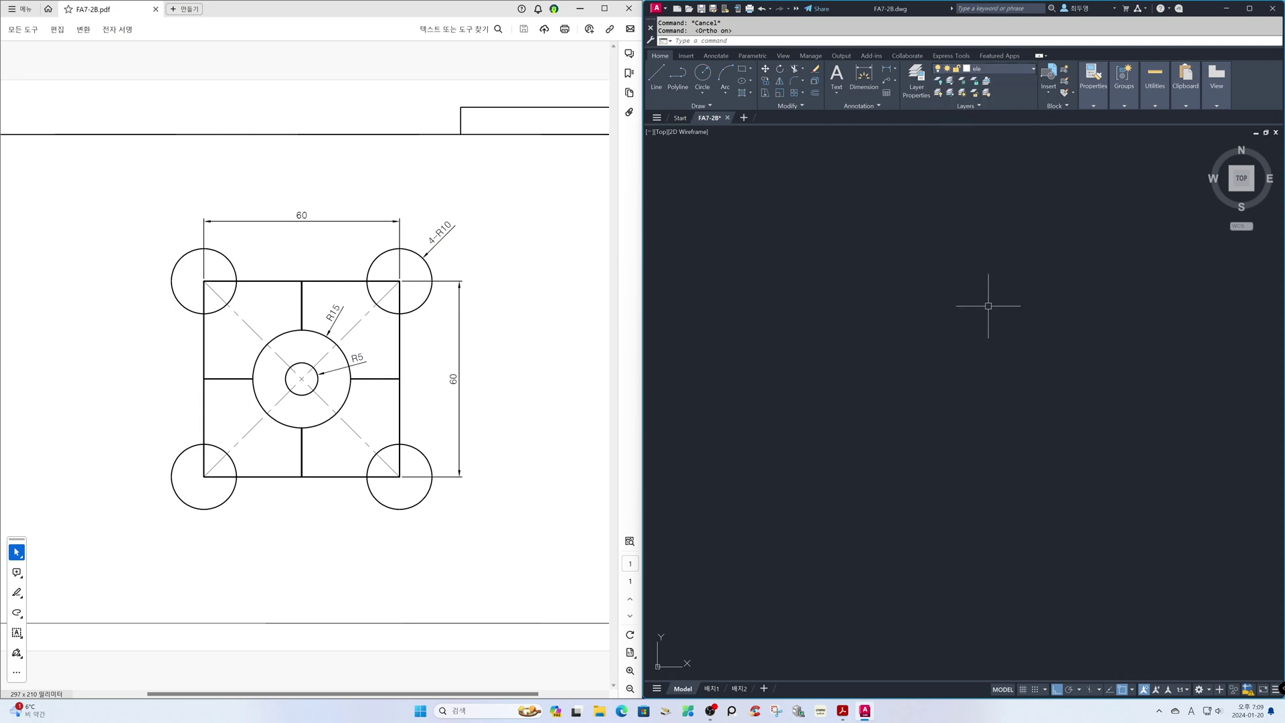
pyautogui.rightClick(1122, 692)
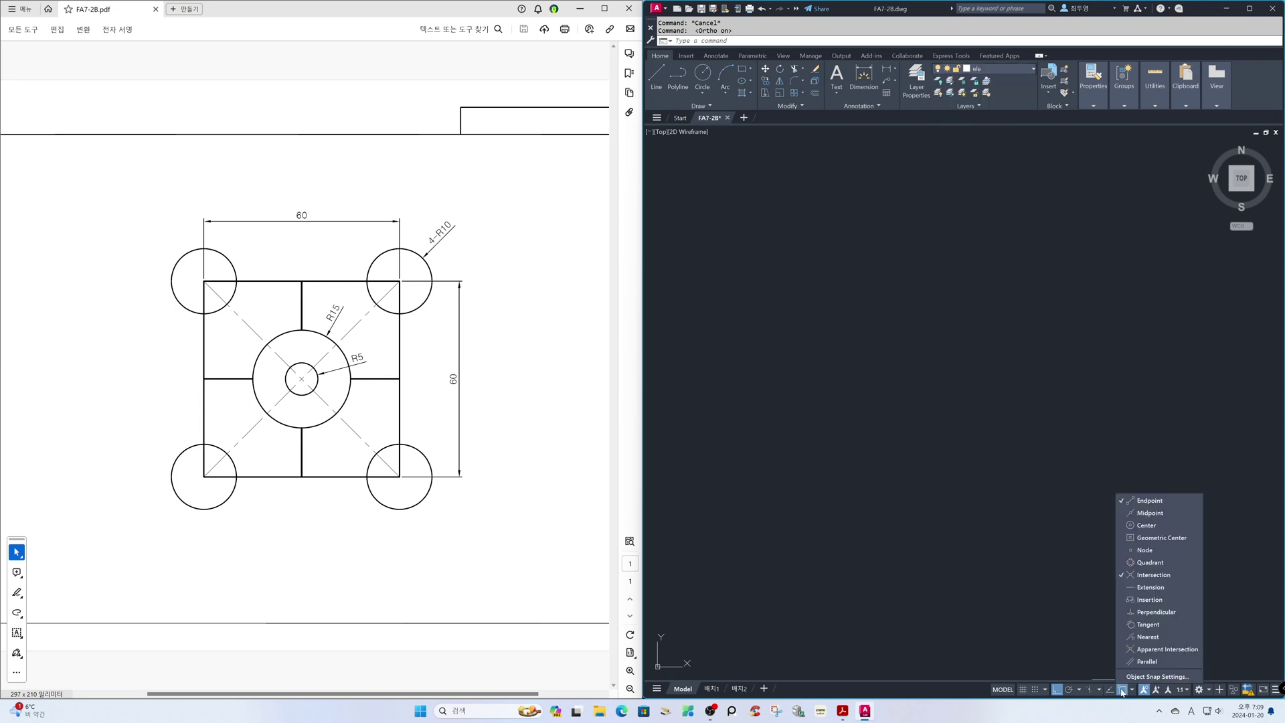
pyautogui.click(1082, 499)
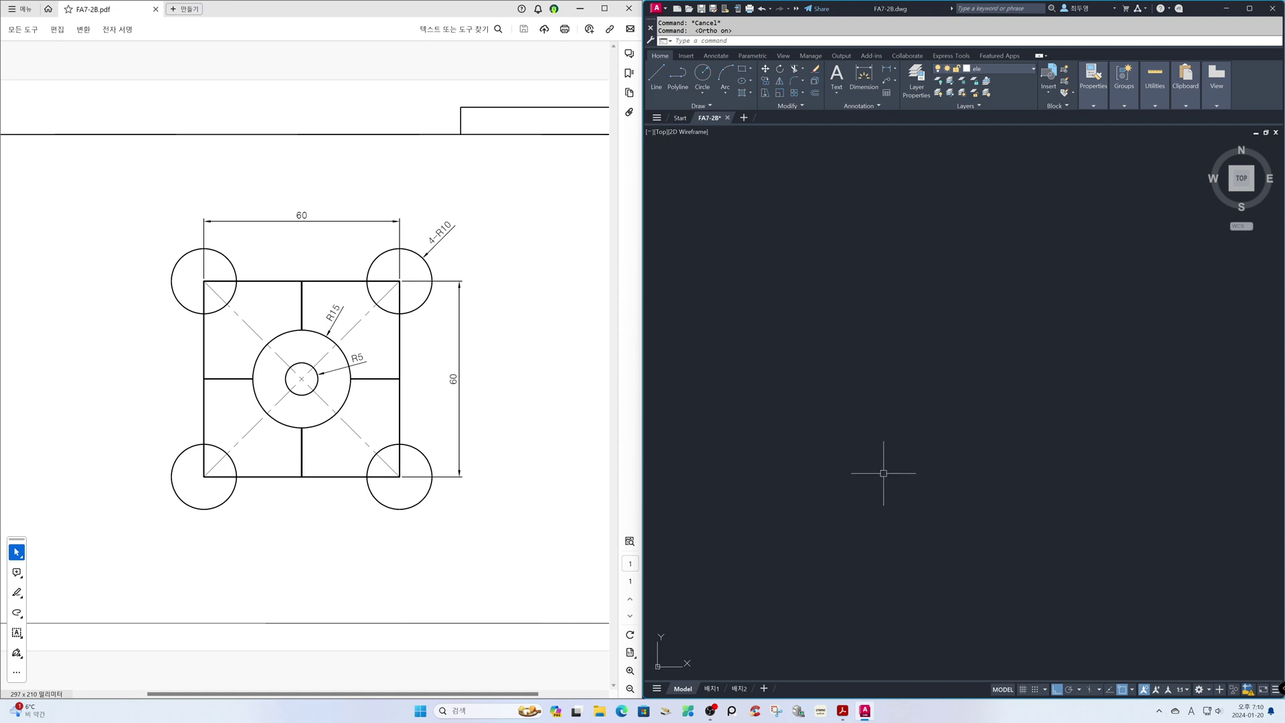
pyautogui.write('u')
pyautogui.write('L')
# Draw a closed 60×60 square with three 60-unit sides and Close
pyautogui.press('Return')
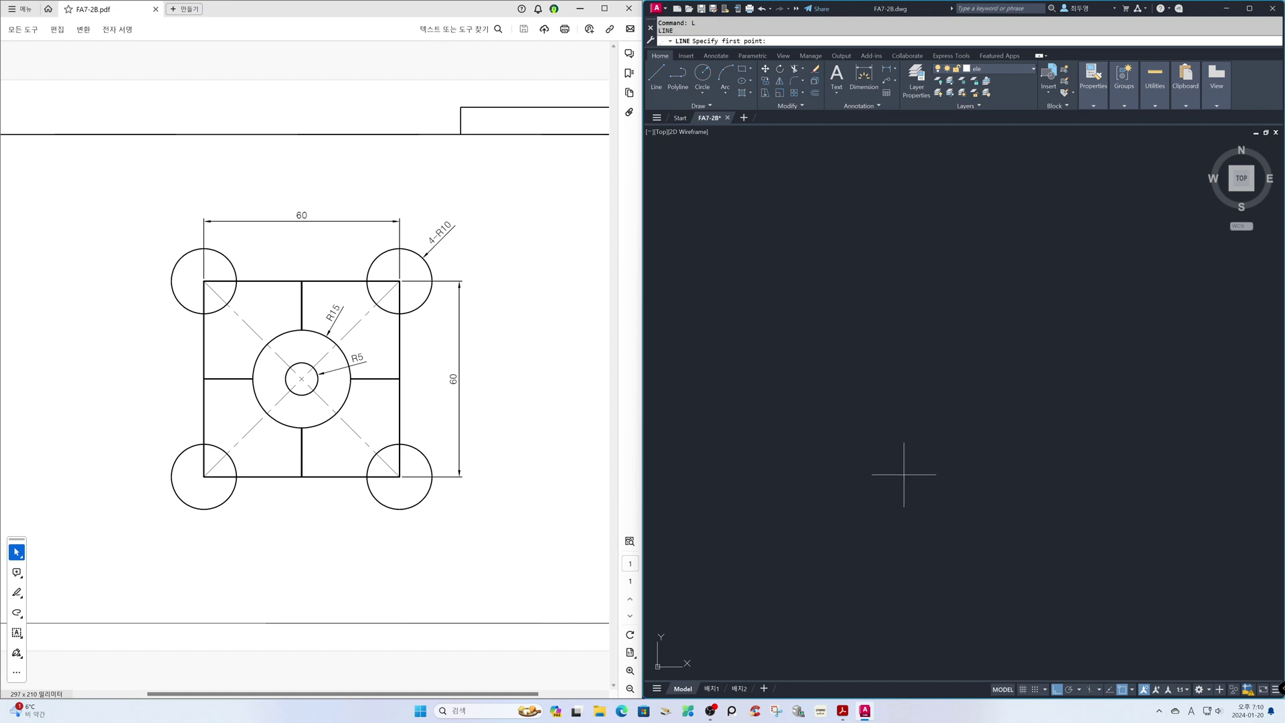
pyautogui.click(890, 456)
pyautogui.write('60')
pyautogui.press('Return')
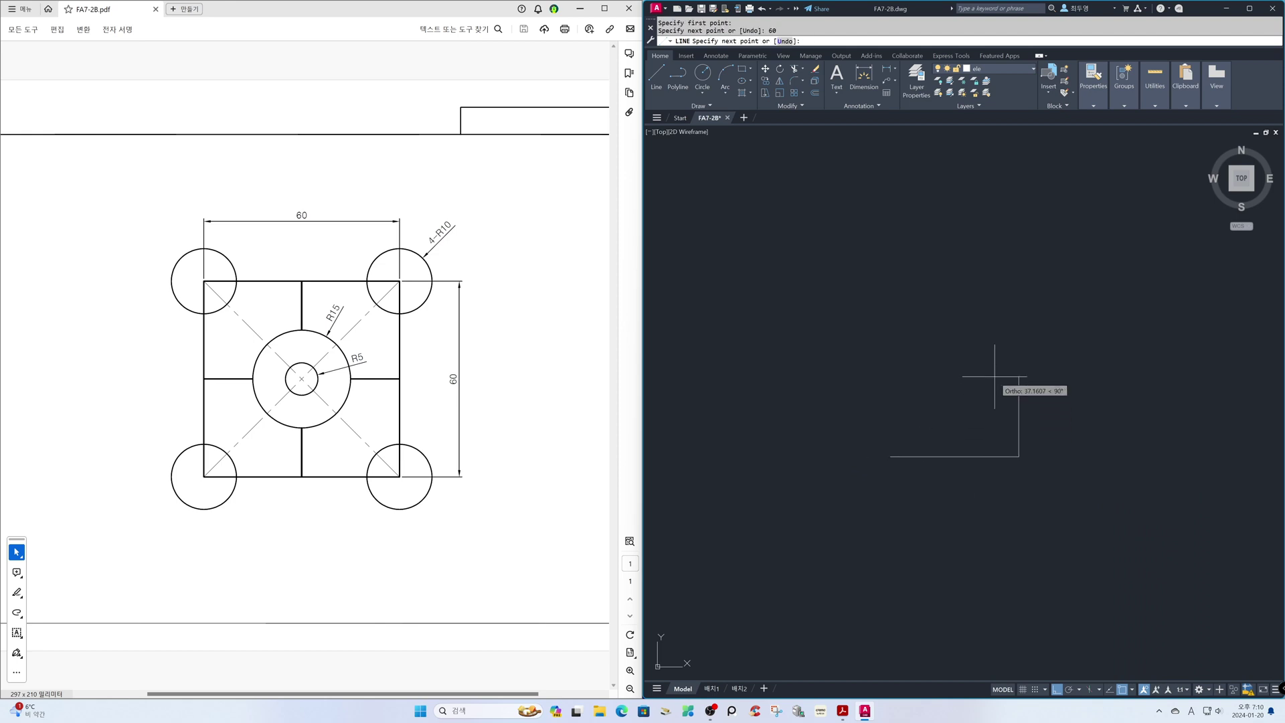
pyautogui.press('Return')
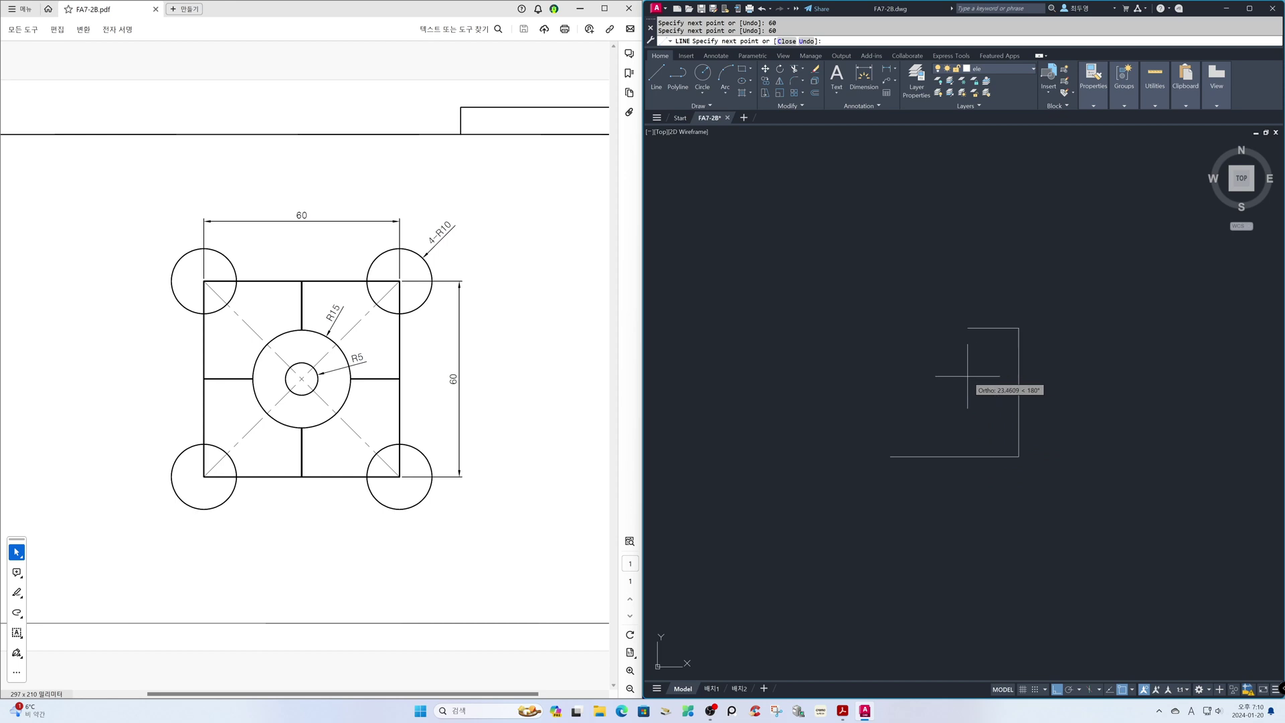
pyautogui.write('60')
pyautogui.press('Return')
pyautogui.write('c')
pyautogui.press('Return')
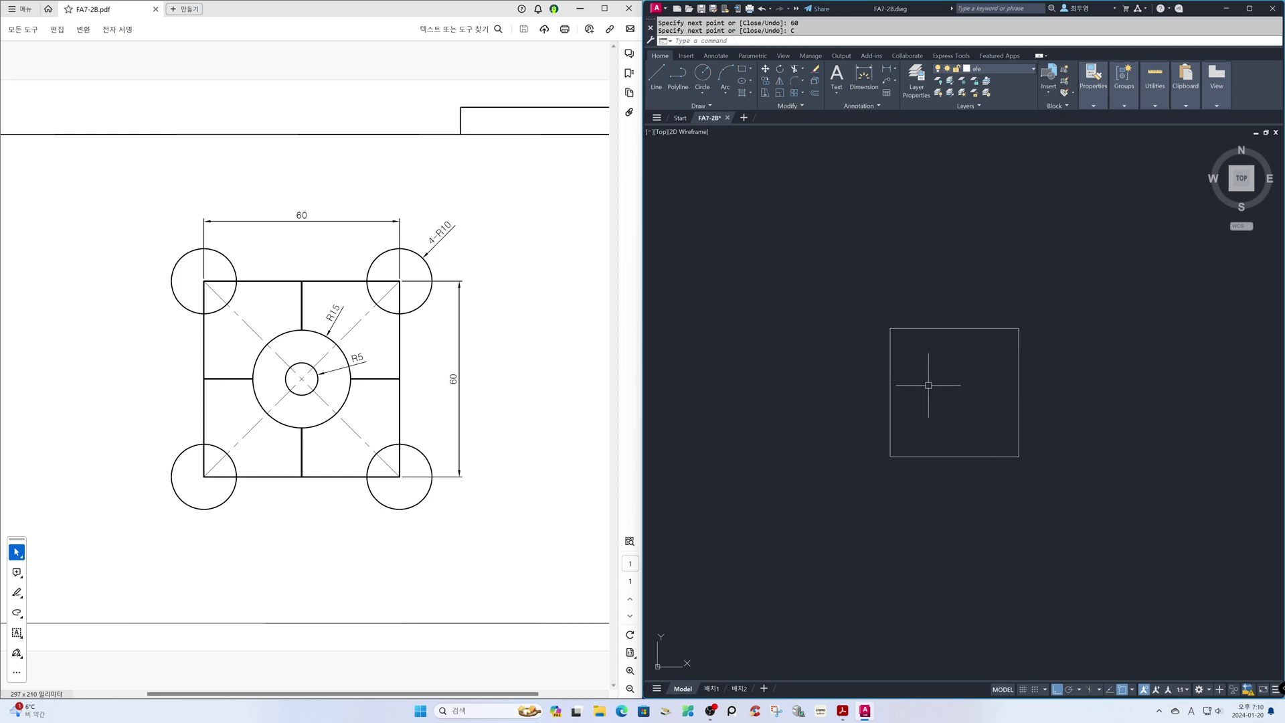
pyautogui.scroll(2, 950, 388)
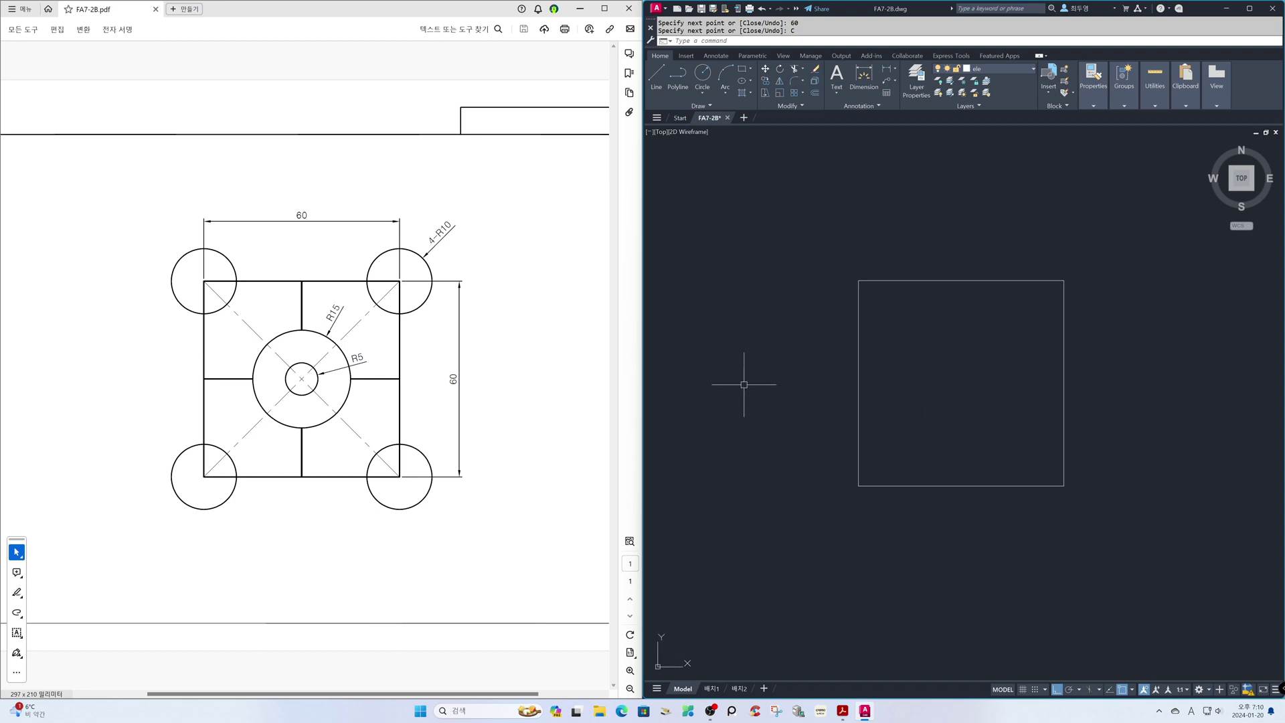
# On layer cen with Ortho off, draw both corner-to-corner diagonals, then return to layer ele
pyautogui.click(1001, 68)
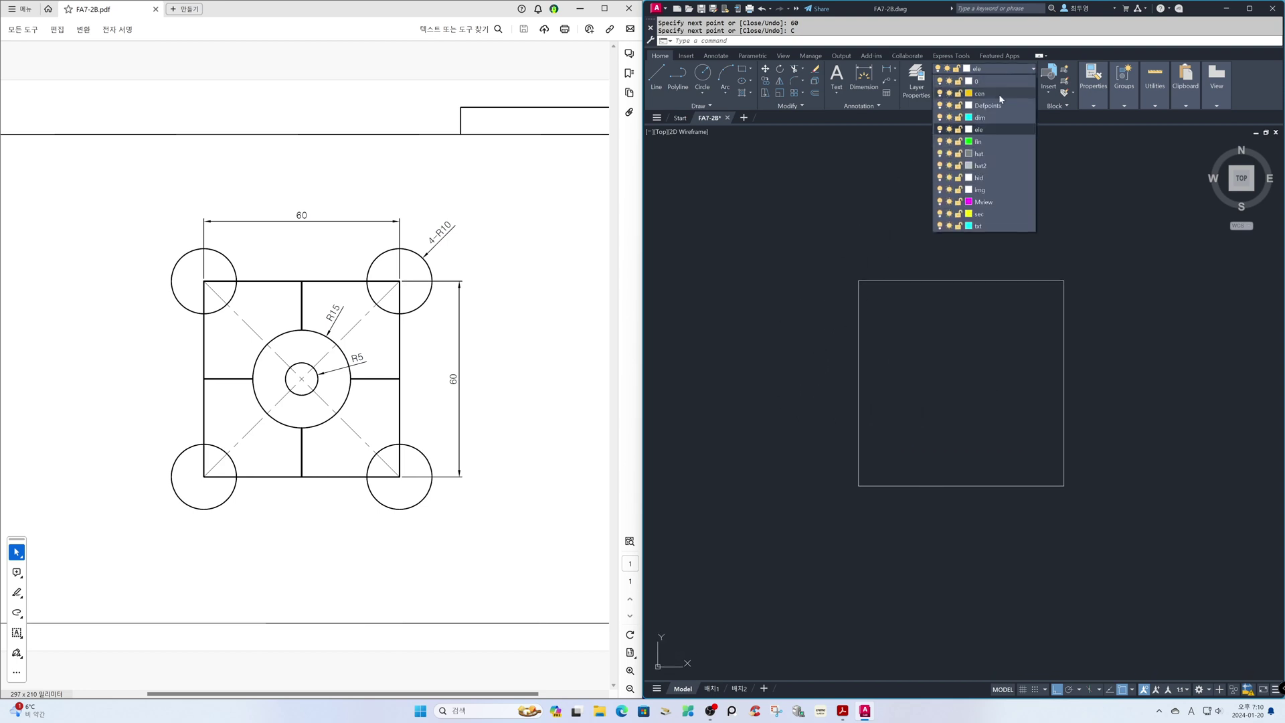
pyautogui.click(998, 94)
pyautogui.press('F8')
pyautogui.write('L')
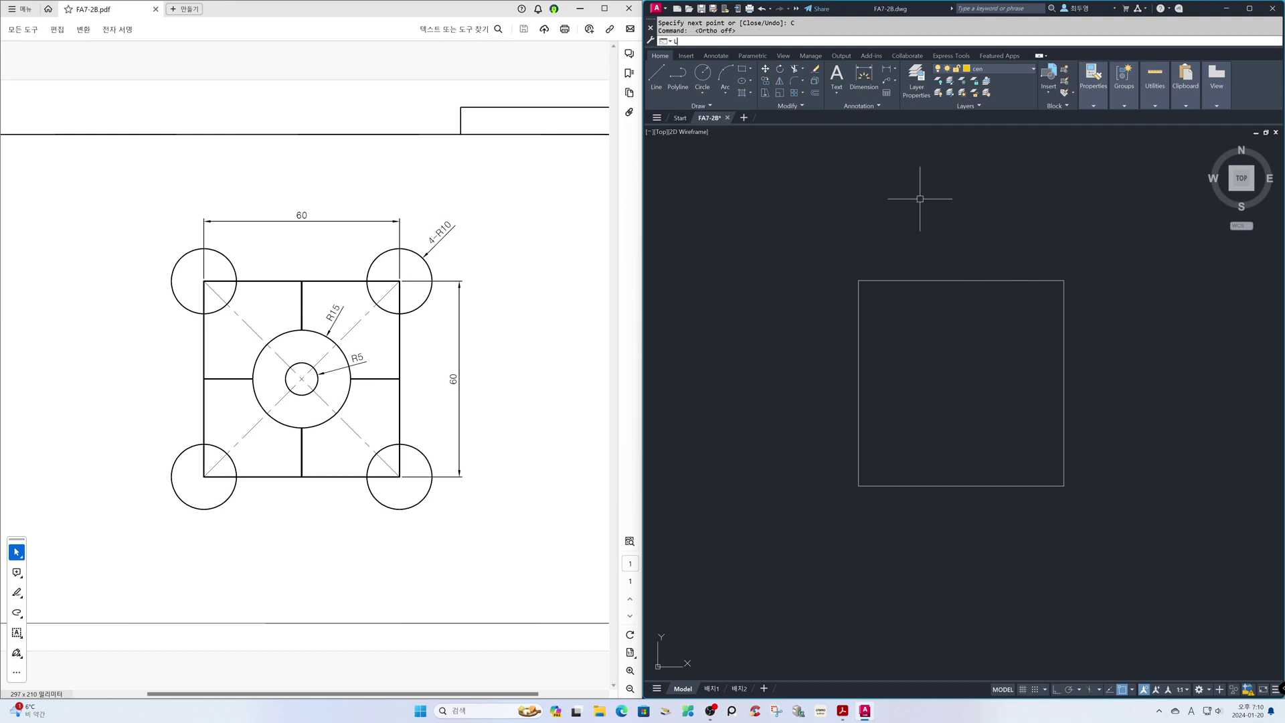
pyautogui.press('Return')
pyautogui.click(860, 282)
pyautogui.click(1063, 485)
pyautogui.press('Return')
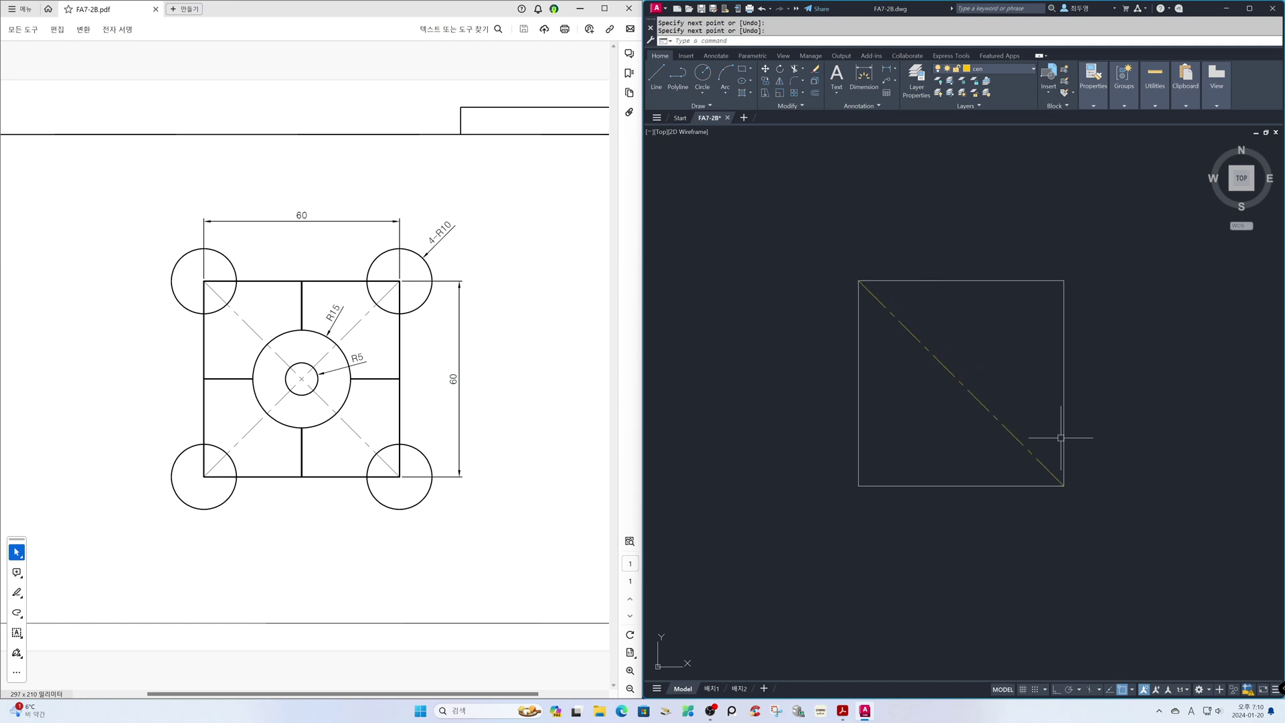
pyautogui.press('Return')
pyautogui.click(1064, 285)
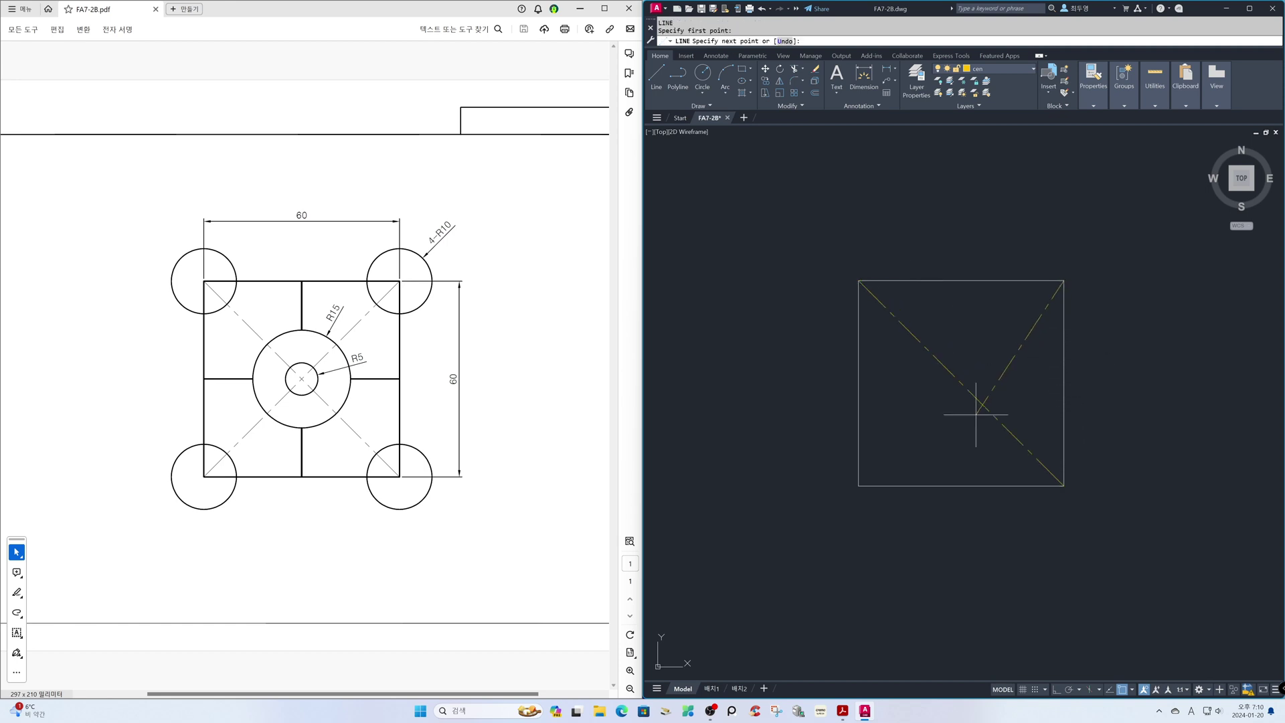
pyautogui.click(859, 485)
pyautogui.press('Return')
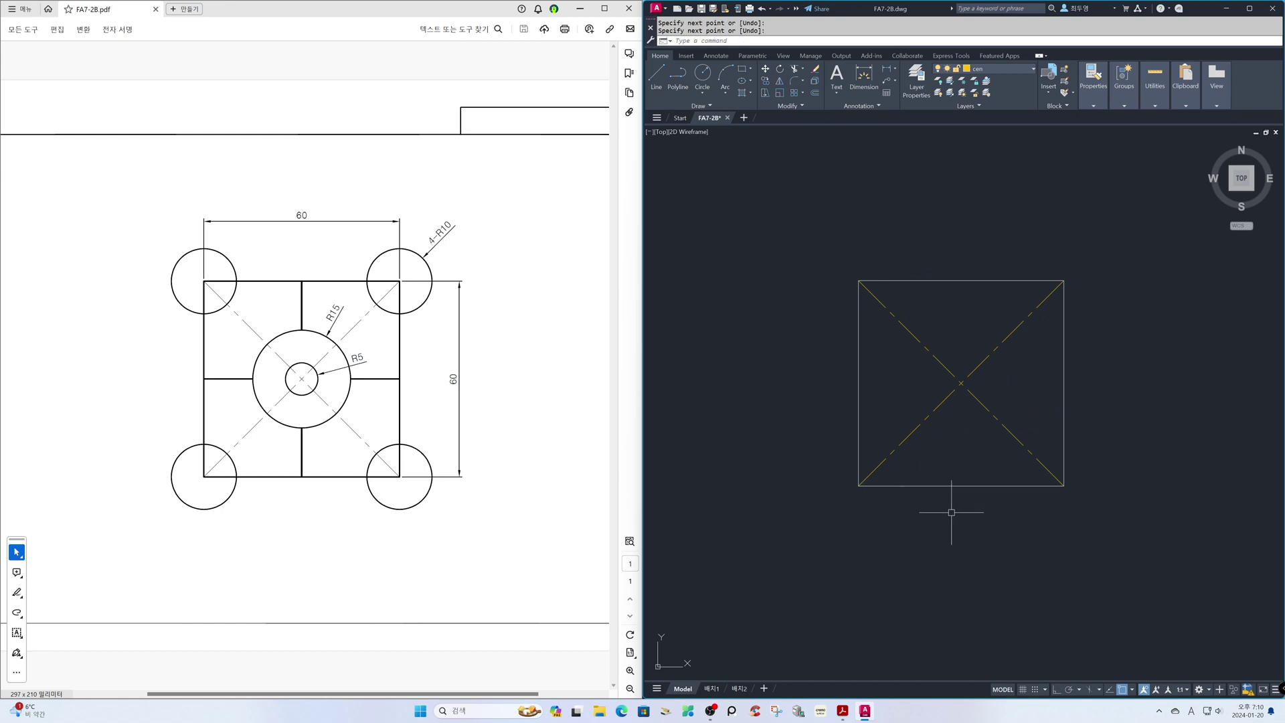
pyautogui.click(1001, 69)
pyautogui.click(994, 129)
# Draw concentric R15 and R5 circles where the diagonals cross
pyautogui.write('c')
pyautogui.press('Return')
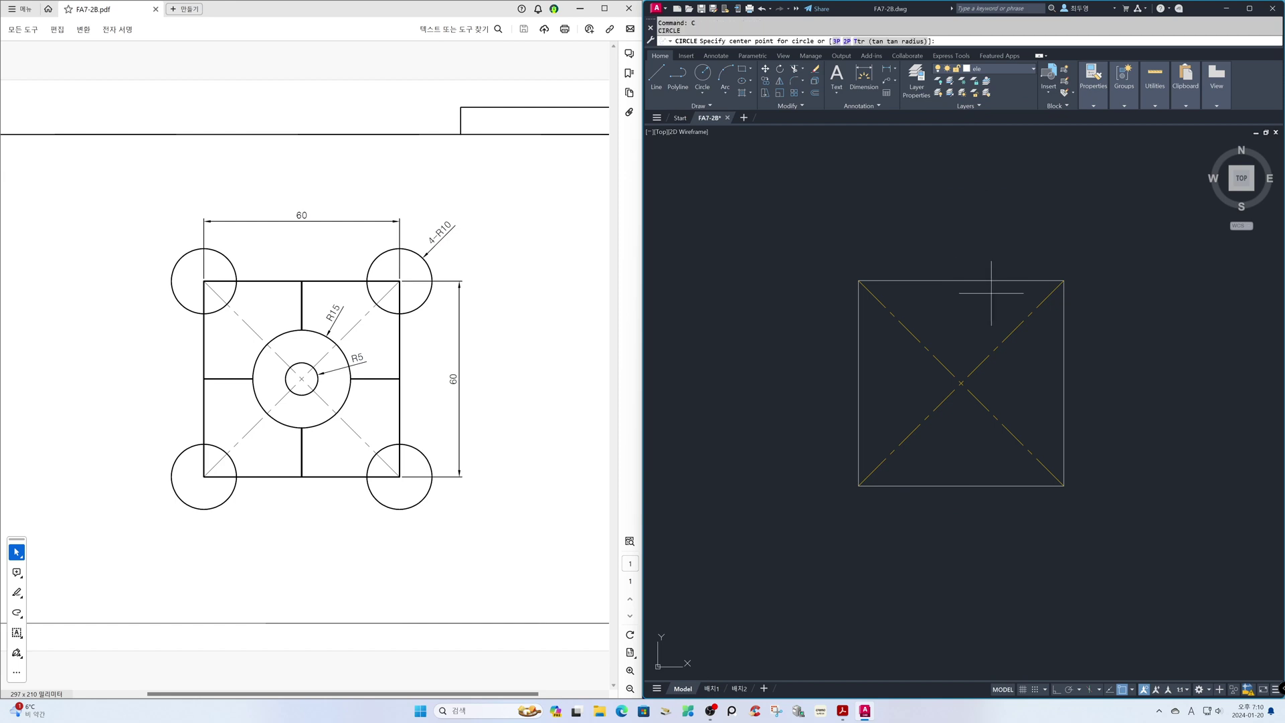
pyautogui.click(960, 383)
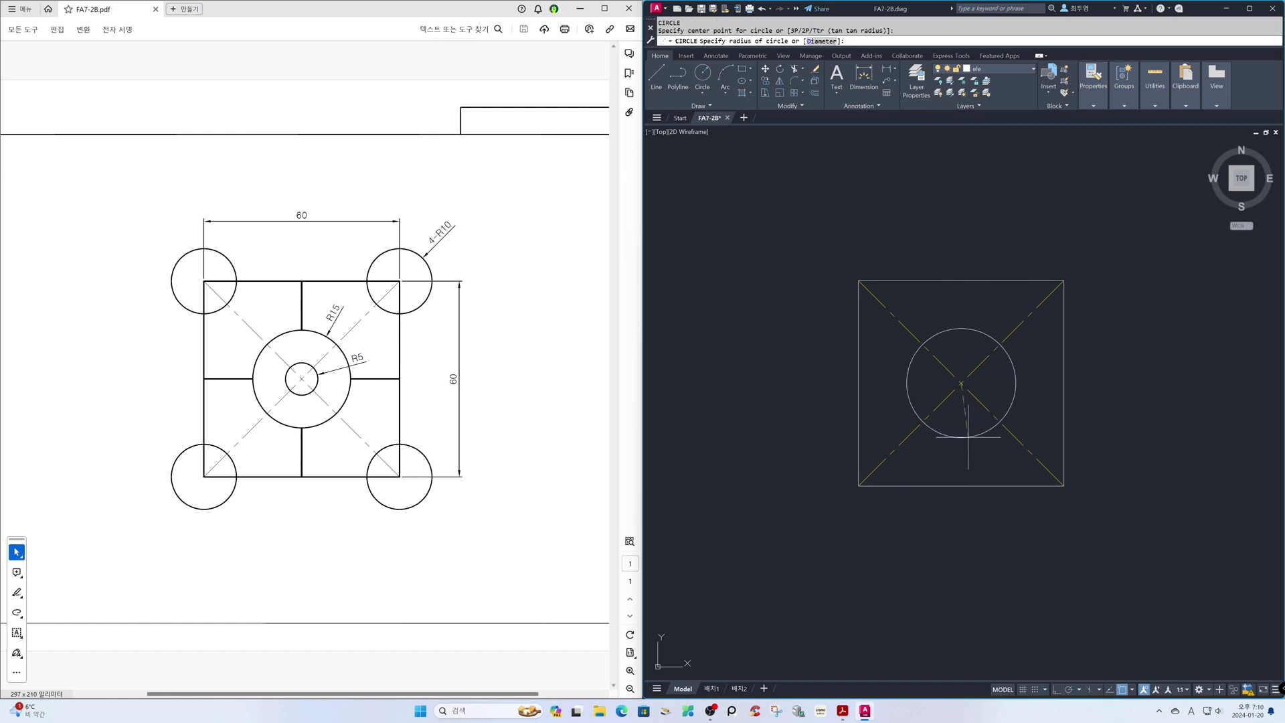
pyautogui.write('15')
pyautogui.press('Return')
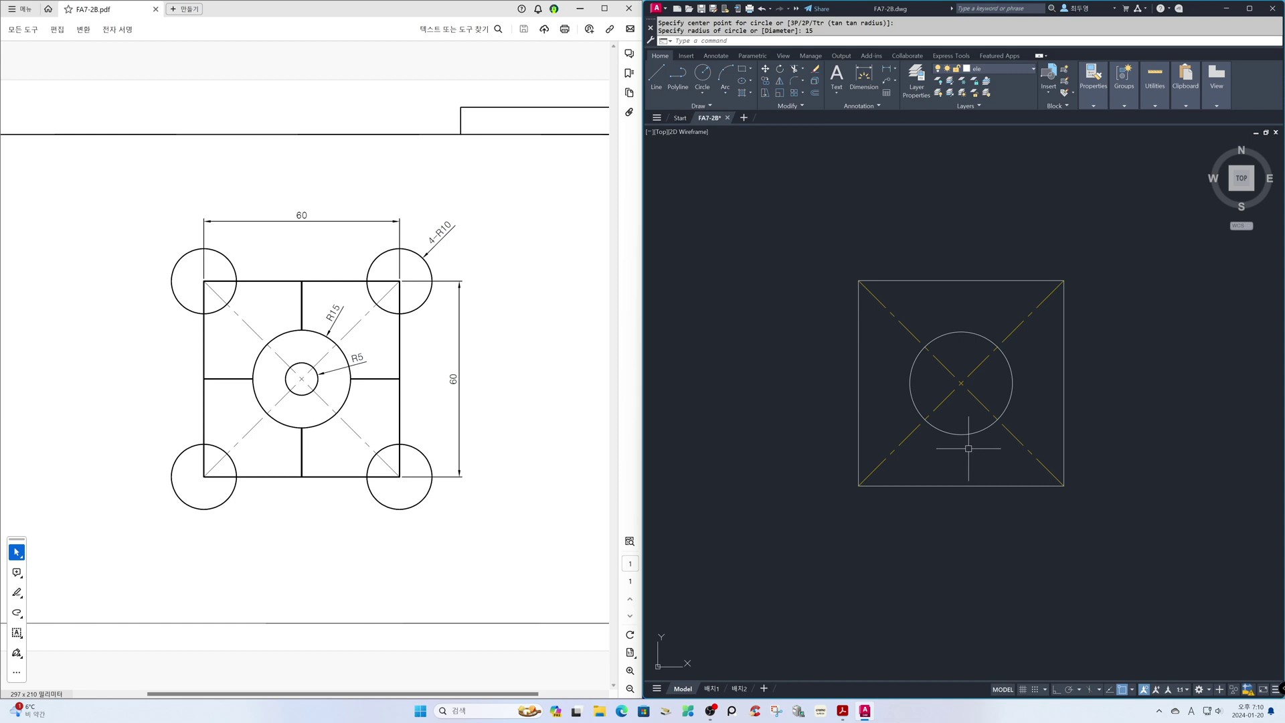
pyautogui.press('Return')
pyautogui.click(961, 383)
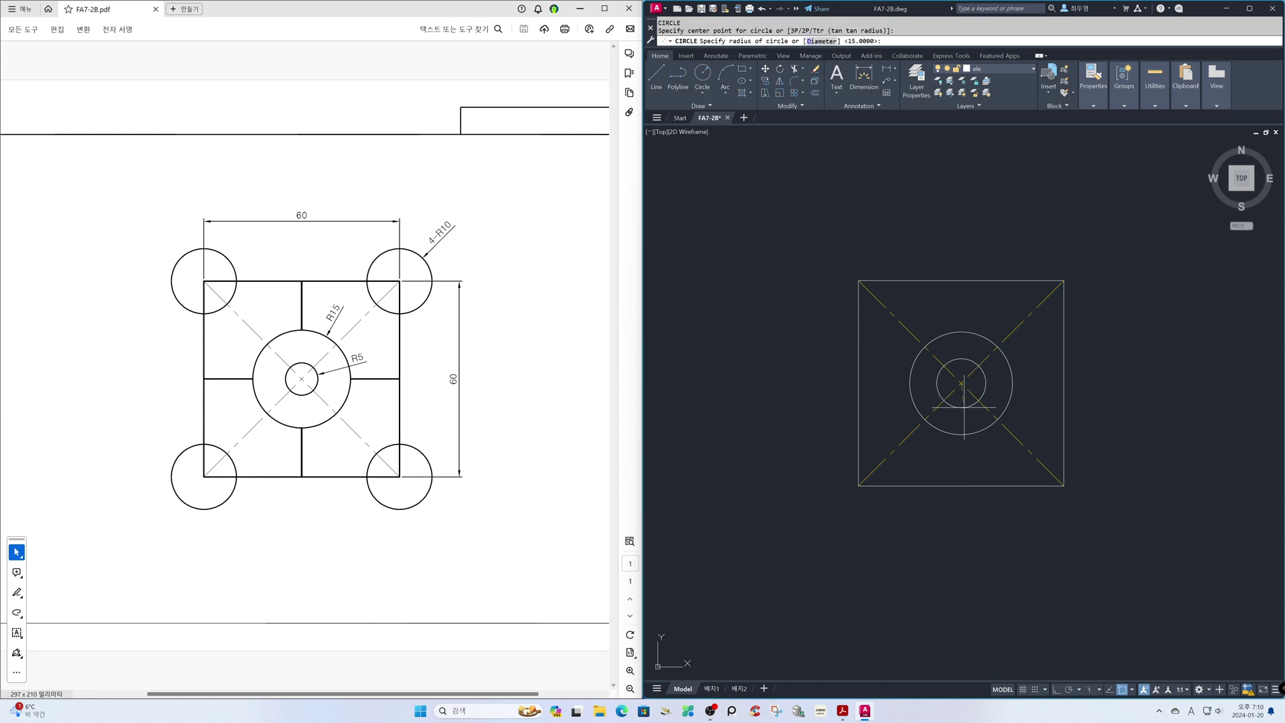
pyautogui.write('5')
pyautogui.press('Return')
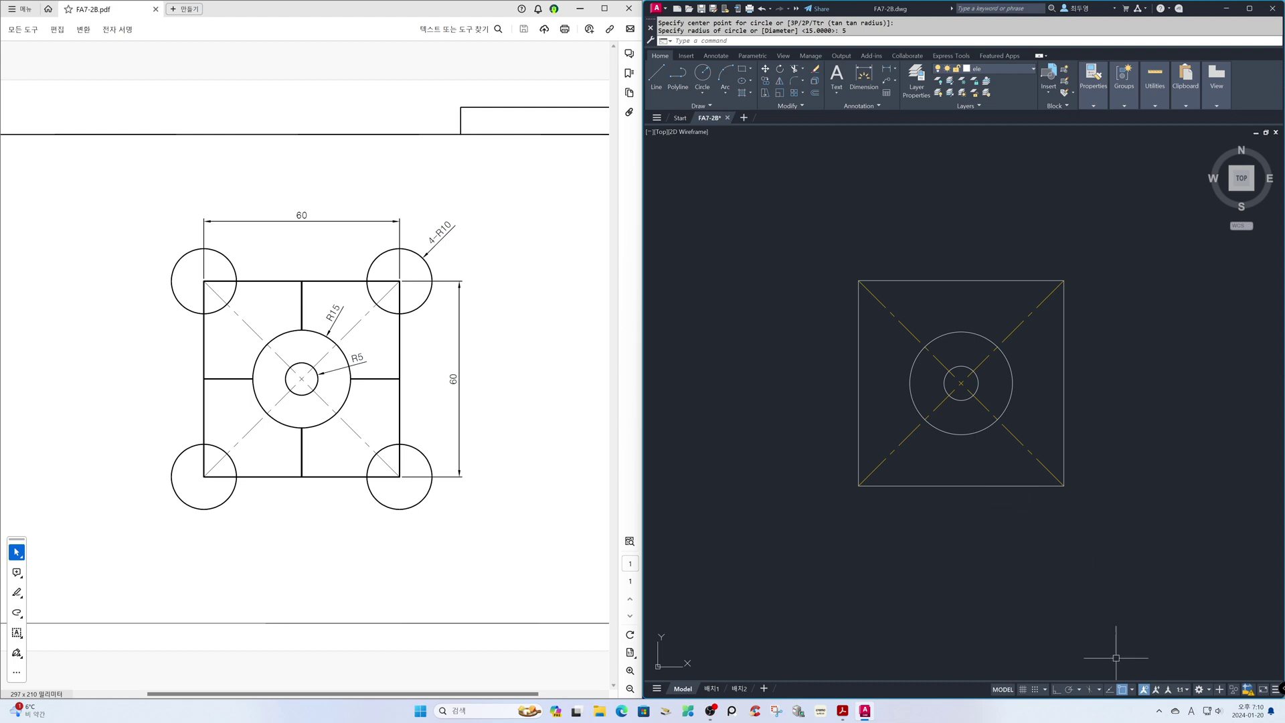
# Turn on the Quadrant object snap
pyautogui.rightClick(1122, 691)
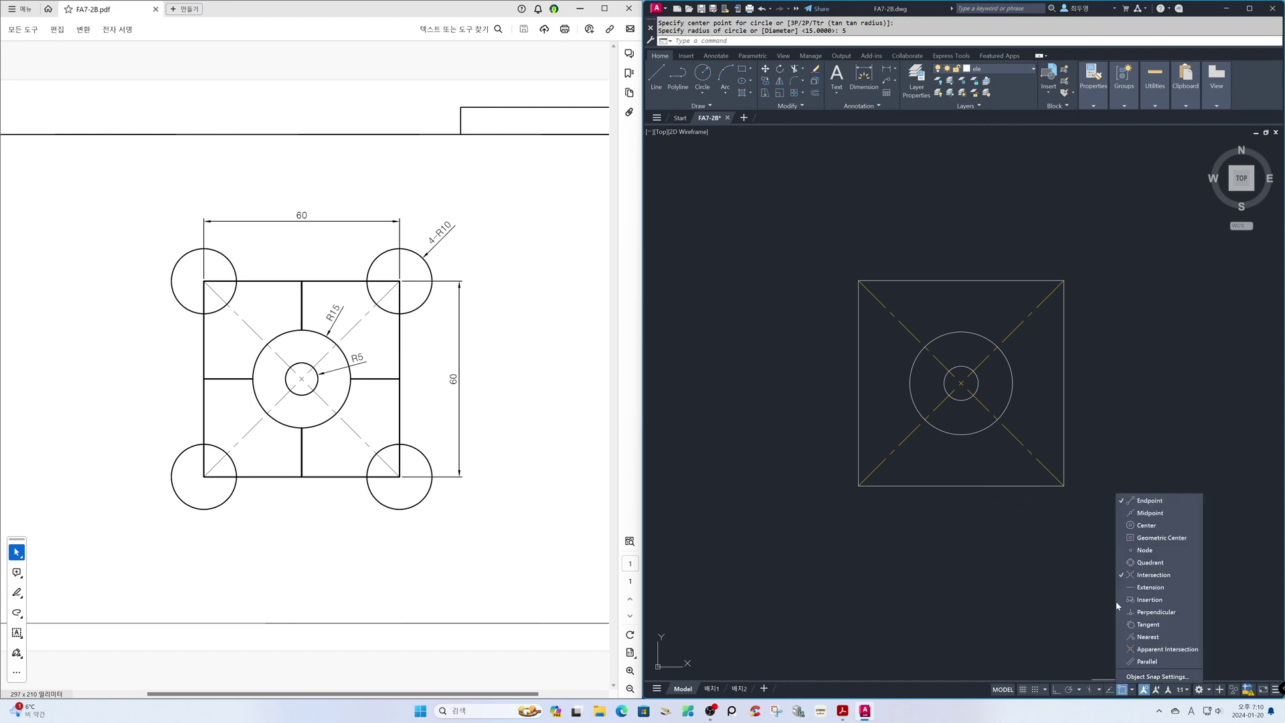
pyautogui.click(1119, 562)
pyautogui.click(1011, 528)
pyautogui.write('l')
pyautogui.press('Return')
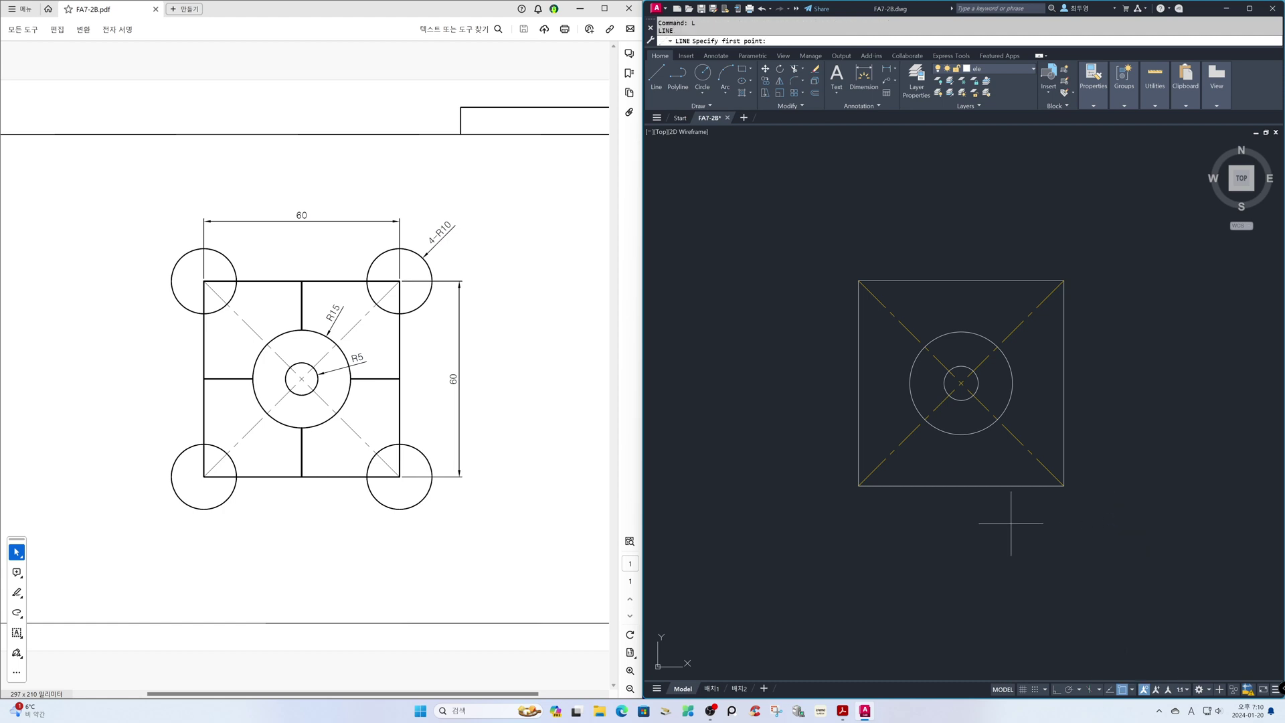
# Draw cross lines from the R15 circle's quadrants to the square's bottom, right, top and left edges
pyautogui.click(960, 436)
pyautogui.press('Return')
pyautogui.press('Return')
pyautogui.click(1014, 386)
pyautogui.click(1064, 383)
pyautogui.press('Return')
pyautogui.press('Return')
pyautogui.click(961, 332)
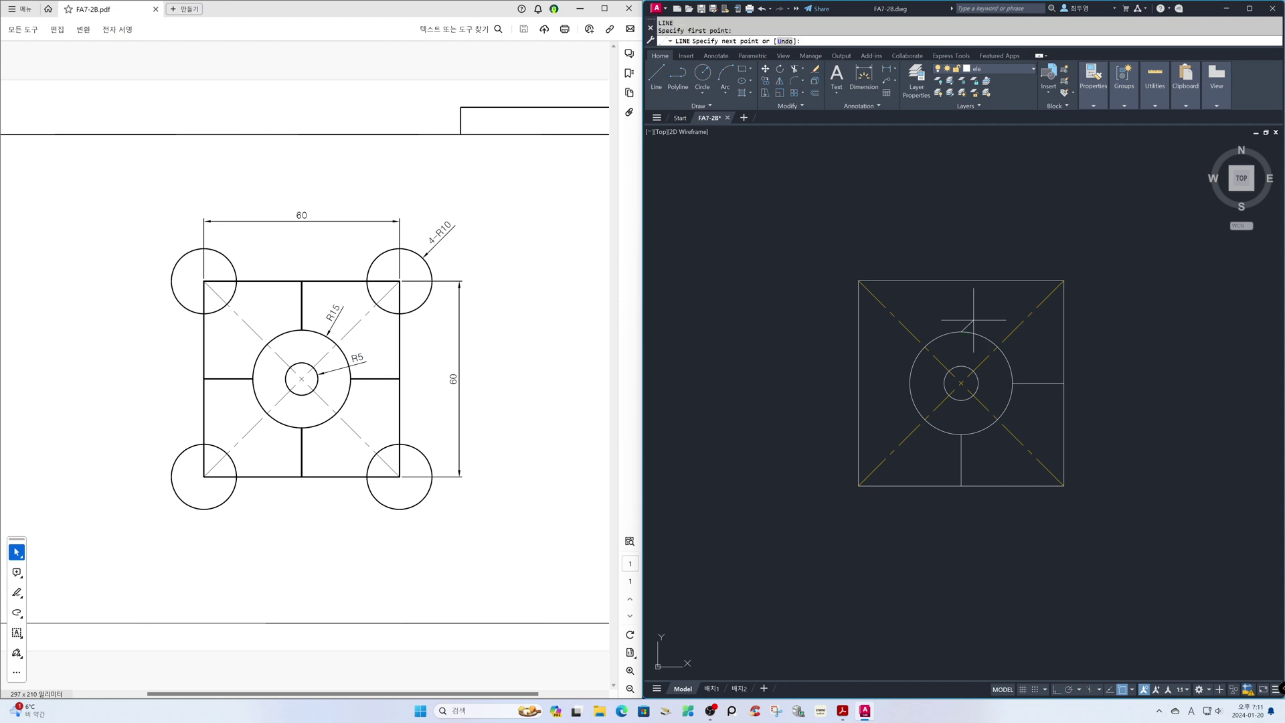
pyautogui.click(960, 280)
pyautogui.press('Return')
pyautogui.press('Return')
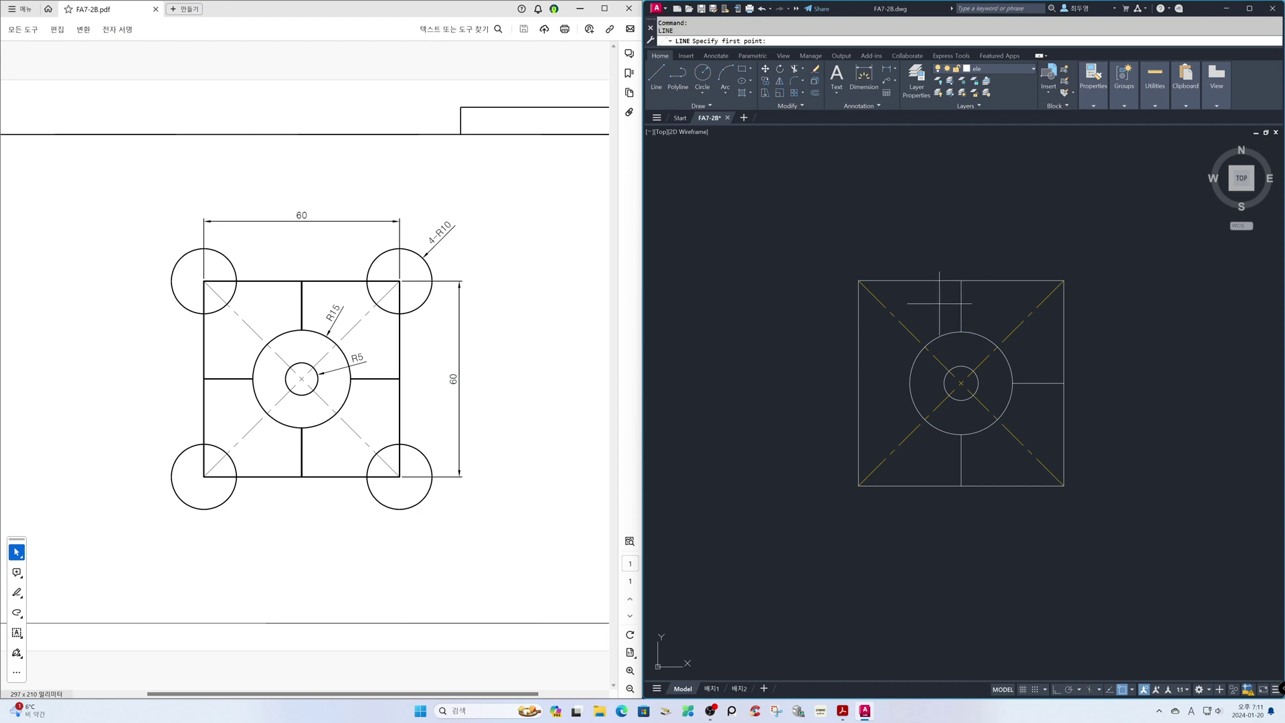
pyautogui.click(909, 383)
pyautogui.click(857, 367)
pyautogui.press('Return')
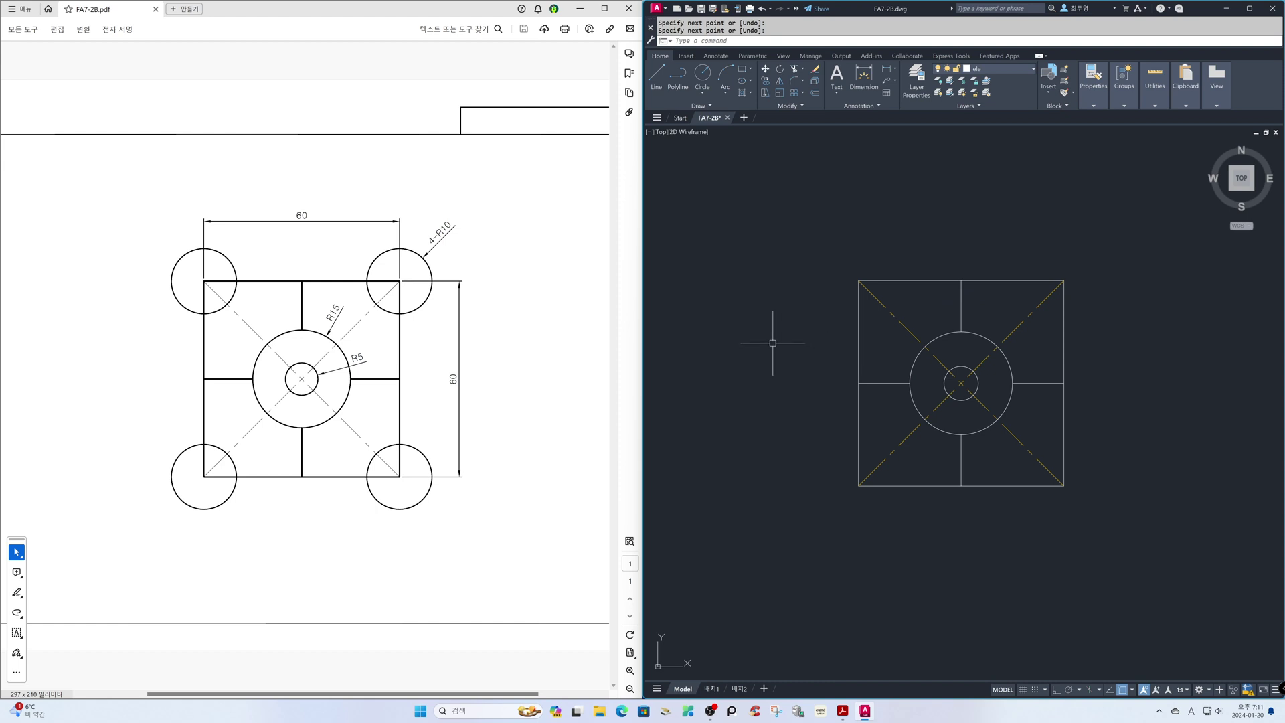
pyautogui.write('c')
# Draw R10 circles on all four corners of the square
pyautogui.press('Return')
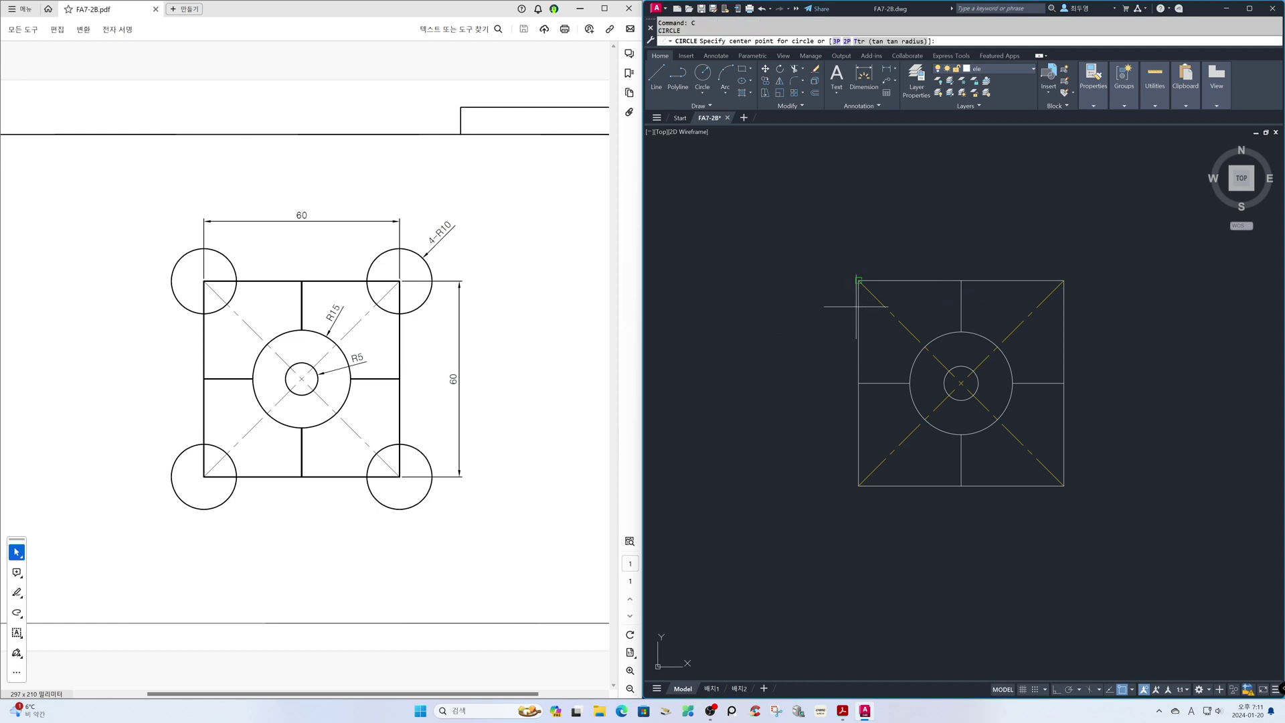
pyautogui.click(858, 281)
pyautogui.write('0')
pyautogui.press('Return')
pyautogui.press('Return')
pyautogui.click(859, 485)
pyautogui.press('Return')
pyautogui.press('Return')
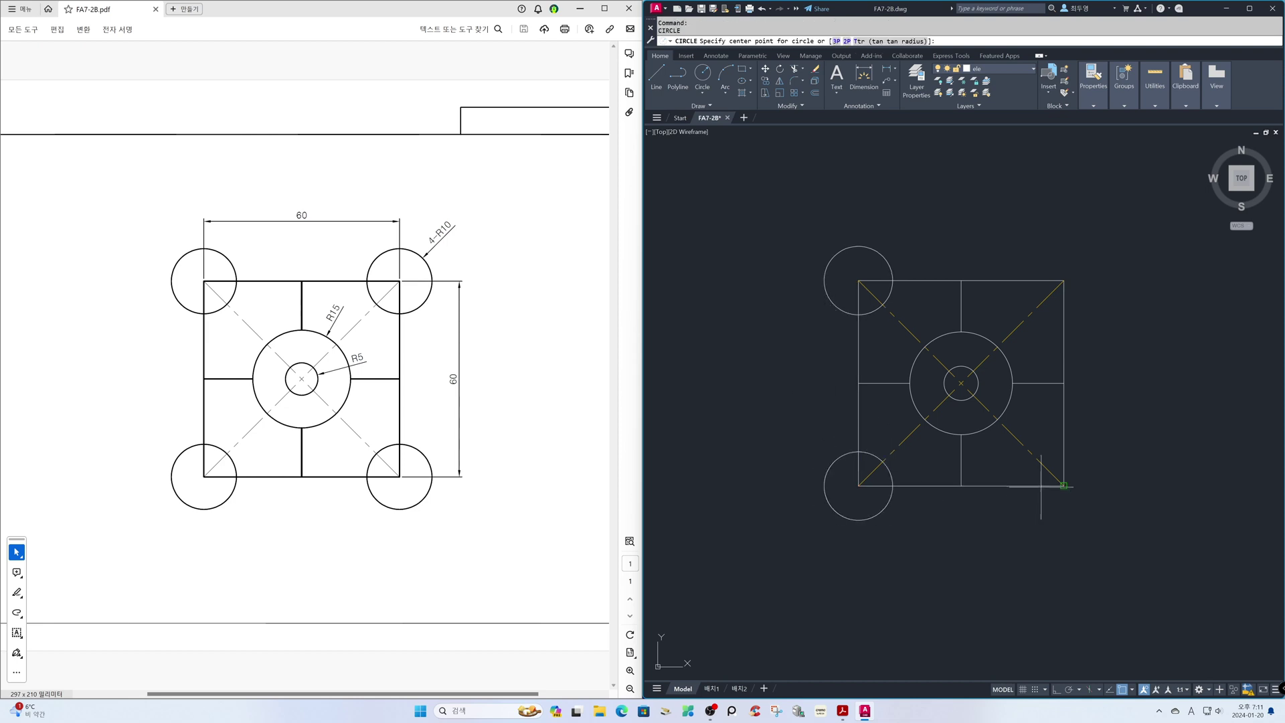
pyautogui.click(1063, 485)
pyautogui.press('Return')
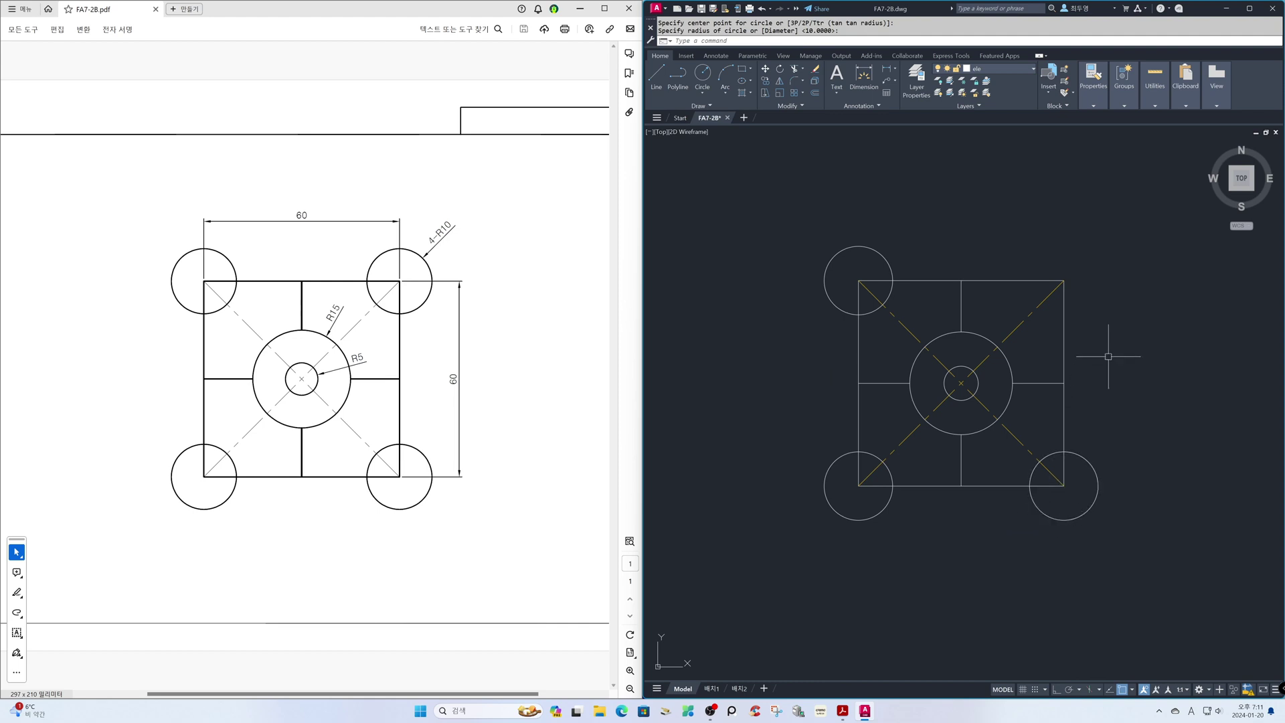
pyautogui.press('Return')
pyautogui.click(1063, 280)
pyautogui.press('Return')
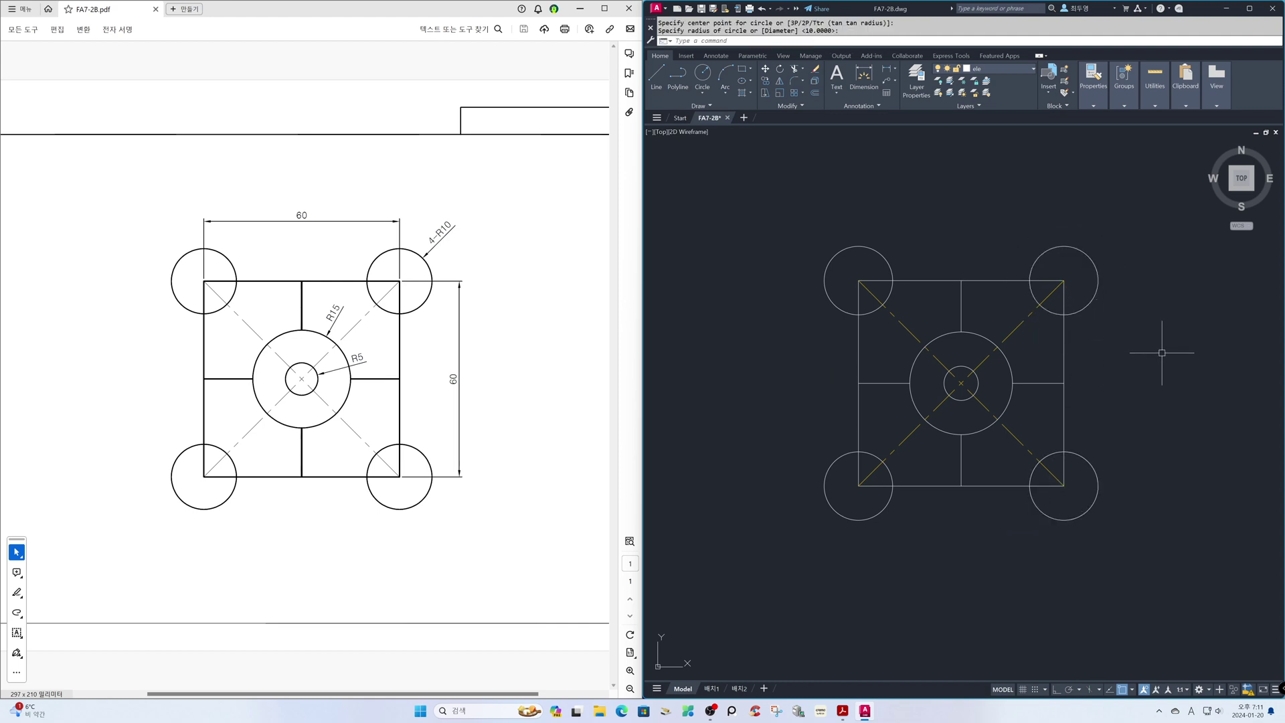
pyautogui.write('c')
pyautogui.write('E')
pyautogui.press('Return')
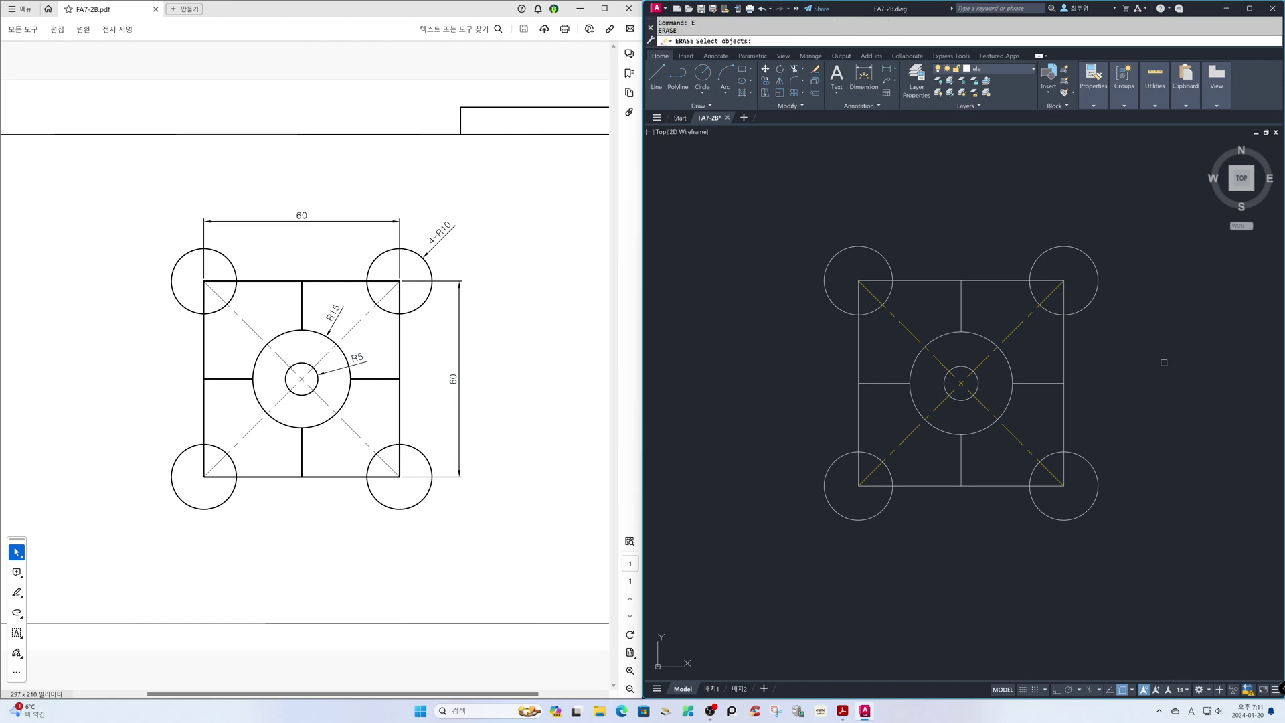
# Window-select and erase all 16 objects of the first attempt
pyautogui.click(1164, 531)
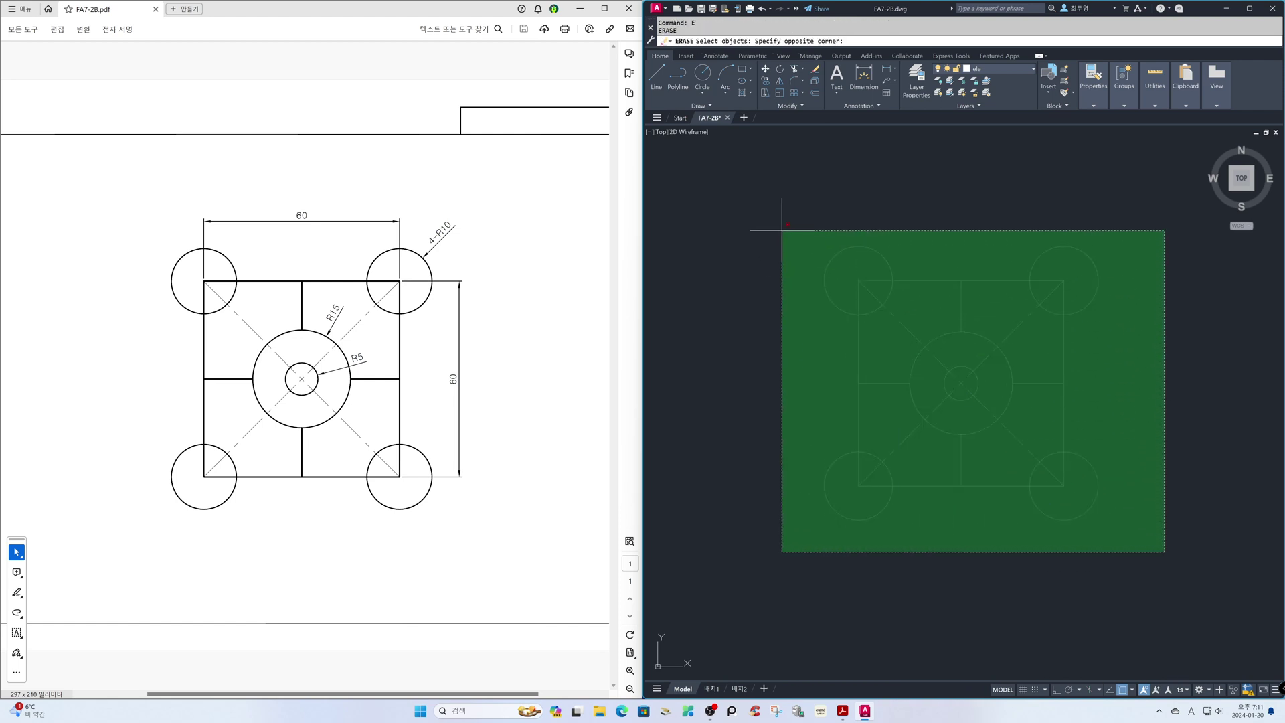
pyautogui.click(781, 231)
pyautogui.press('Return')
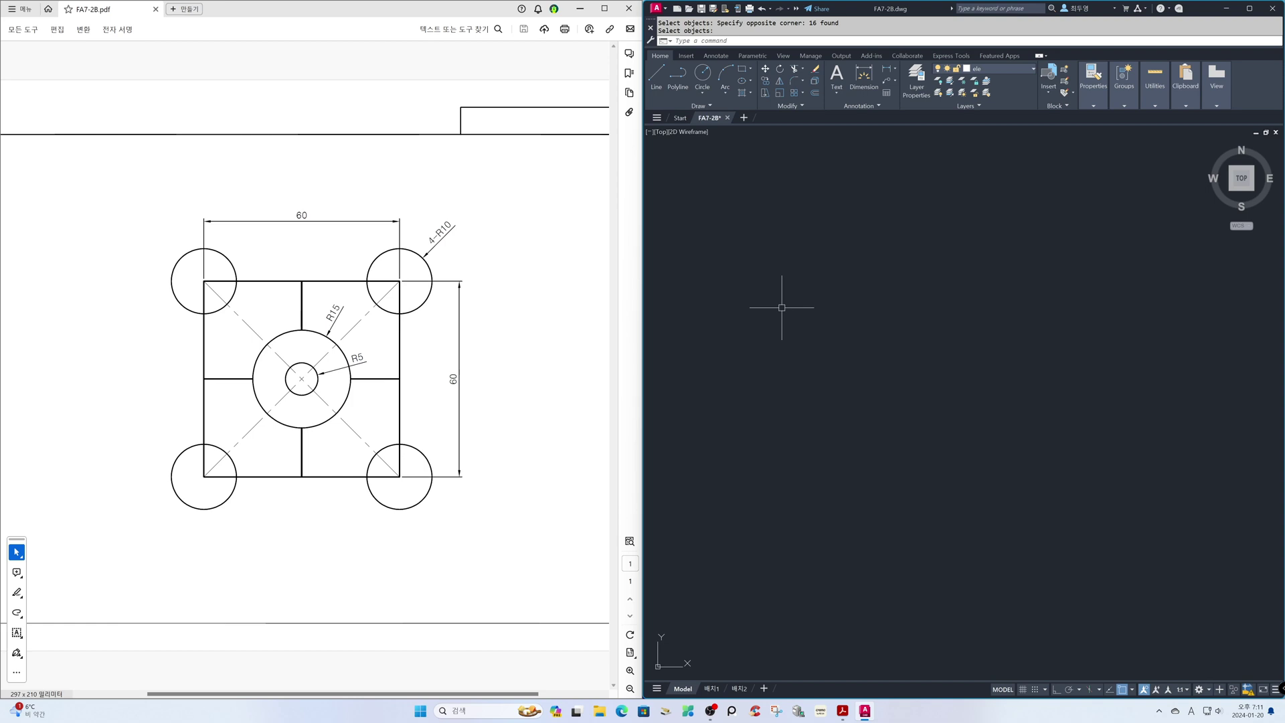
# Turn Ortho on and enable the Center object snap
pyautogui.press('F8')
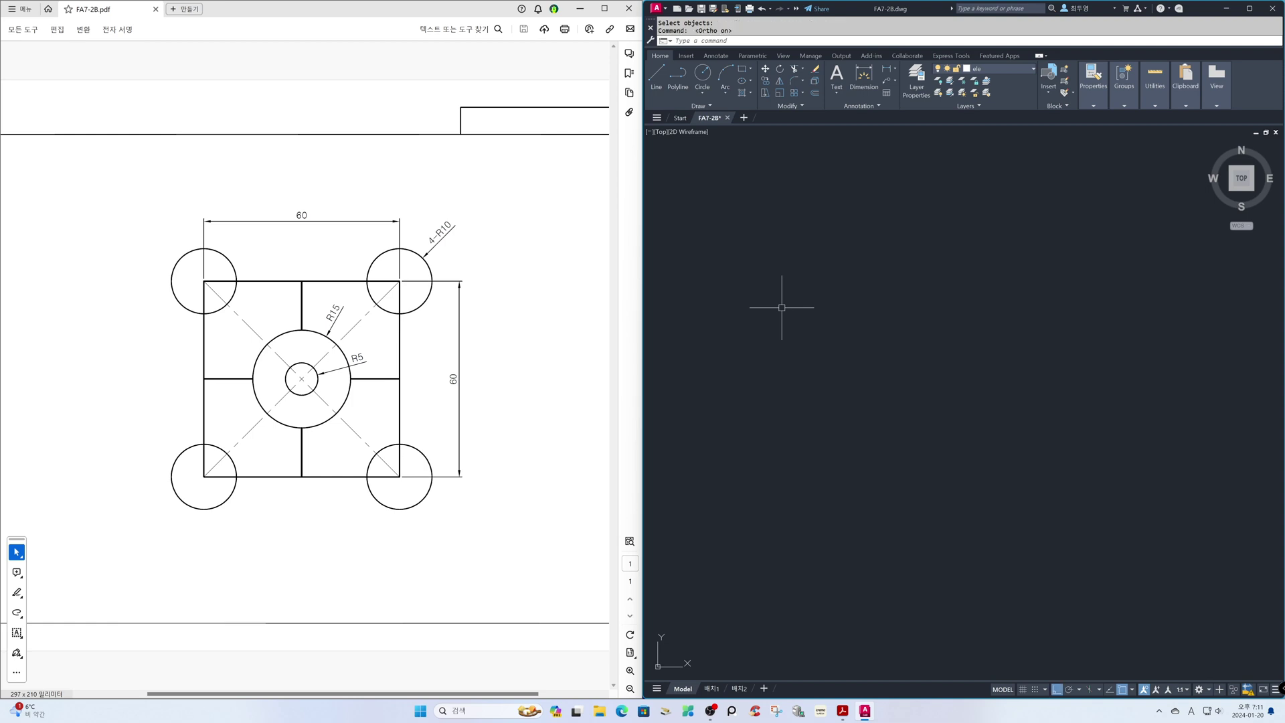
pyautogui.rightClick(1122, 693)
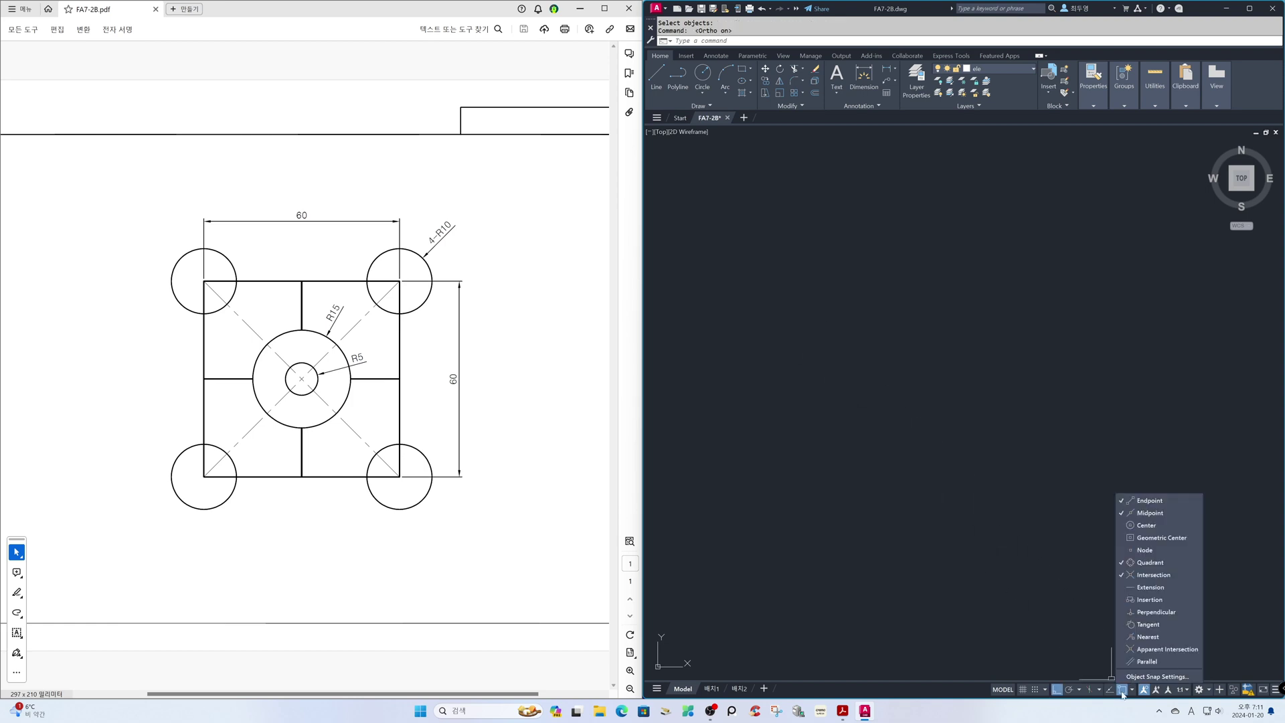
pyautogui.click(1119, 525)
pyautogui.click(1073, 523)
pyautogui.write('l')
pyautogui.press('Return')
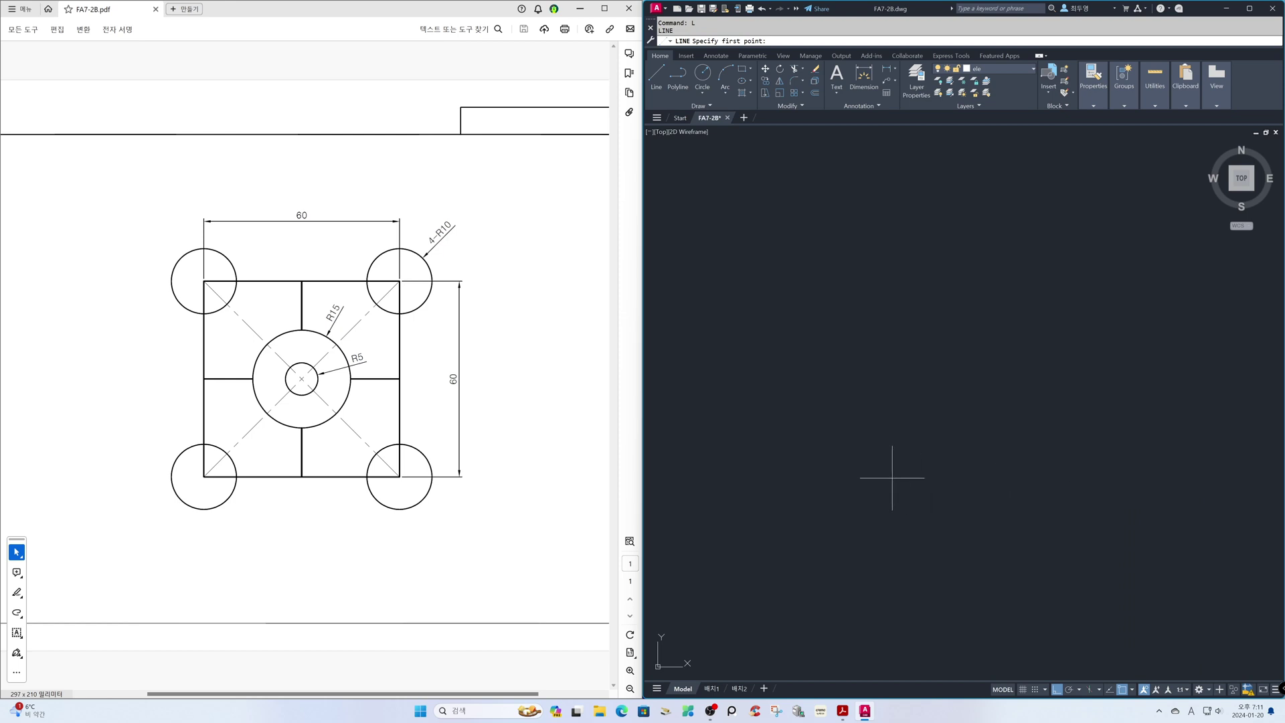
# Draw a new square with three 60-unit Ortho sides, closing it with C
pyautogui.click(889, 477)
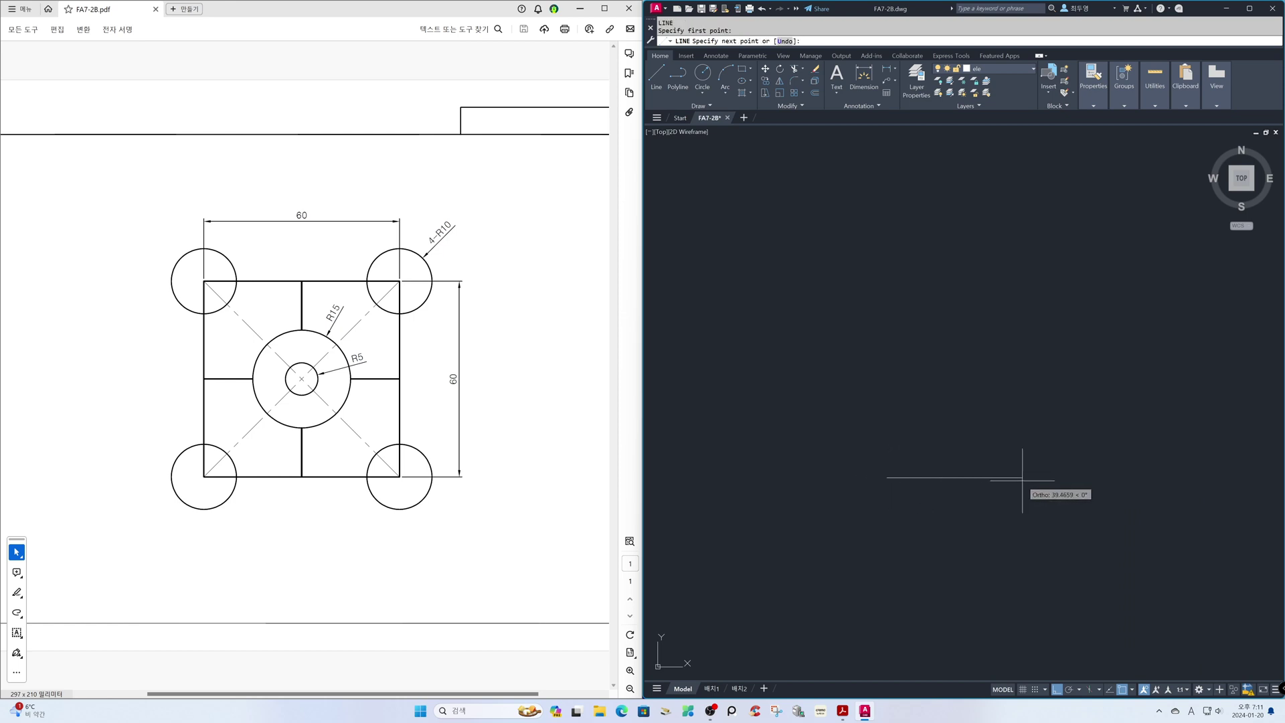
pyautogui.write('60')
pyautogui.press('Return')
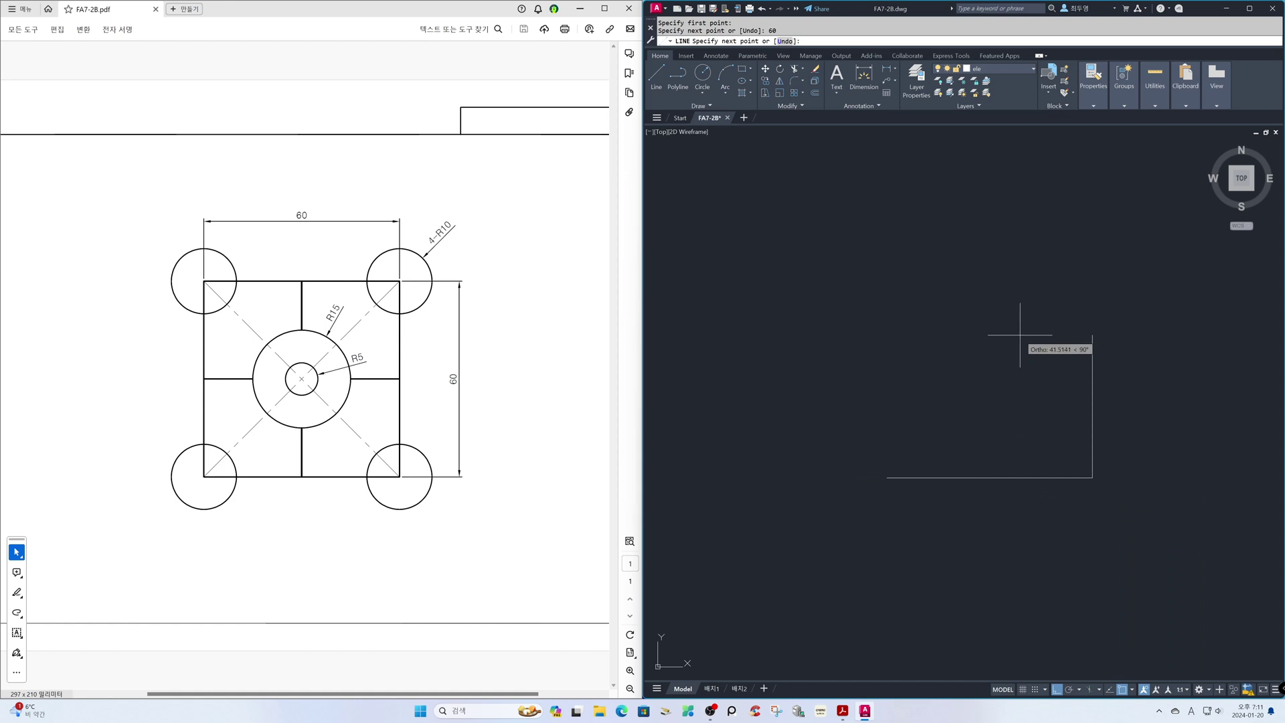
pyautogui.write('60')
pyautogui.press('Return')
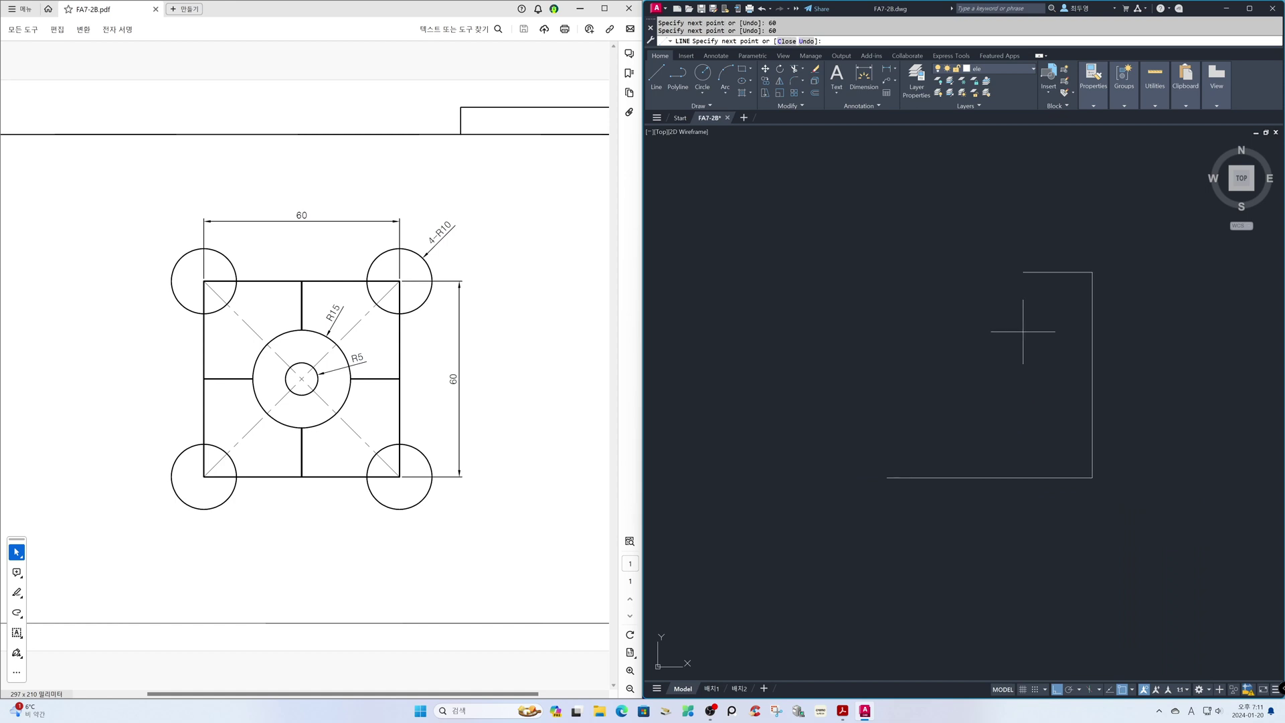
pyautogui.write('0')
pyautogui.press('Return')
pyautogui.write('c')
pyautogui.press('Return')
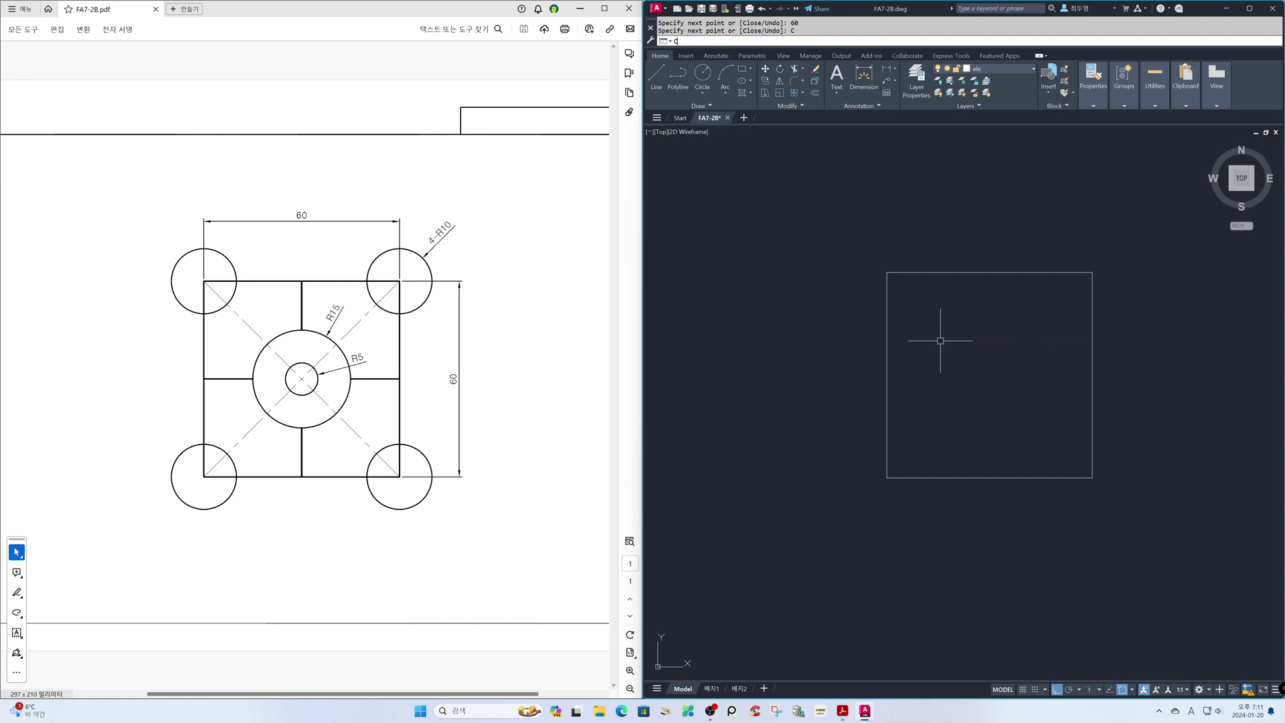
pyautogui.press('Return')
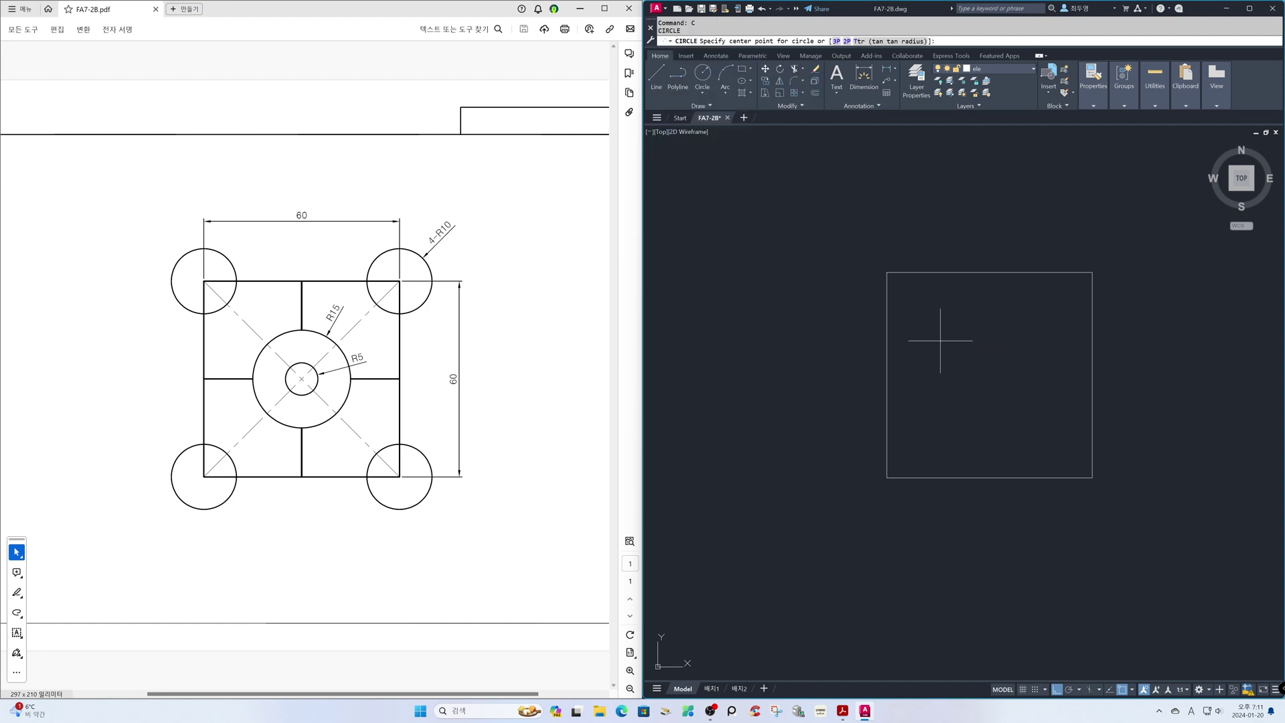
# Draw concentric R15 and R5 circles centred midway between the square's top and bottom edges
pyautogui.keyDown('shift'); pyautogui.rightClick(940, 340); pyautogui.keyUp('shift')
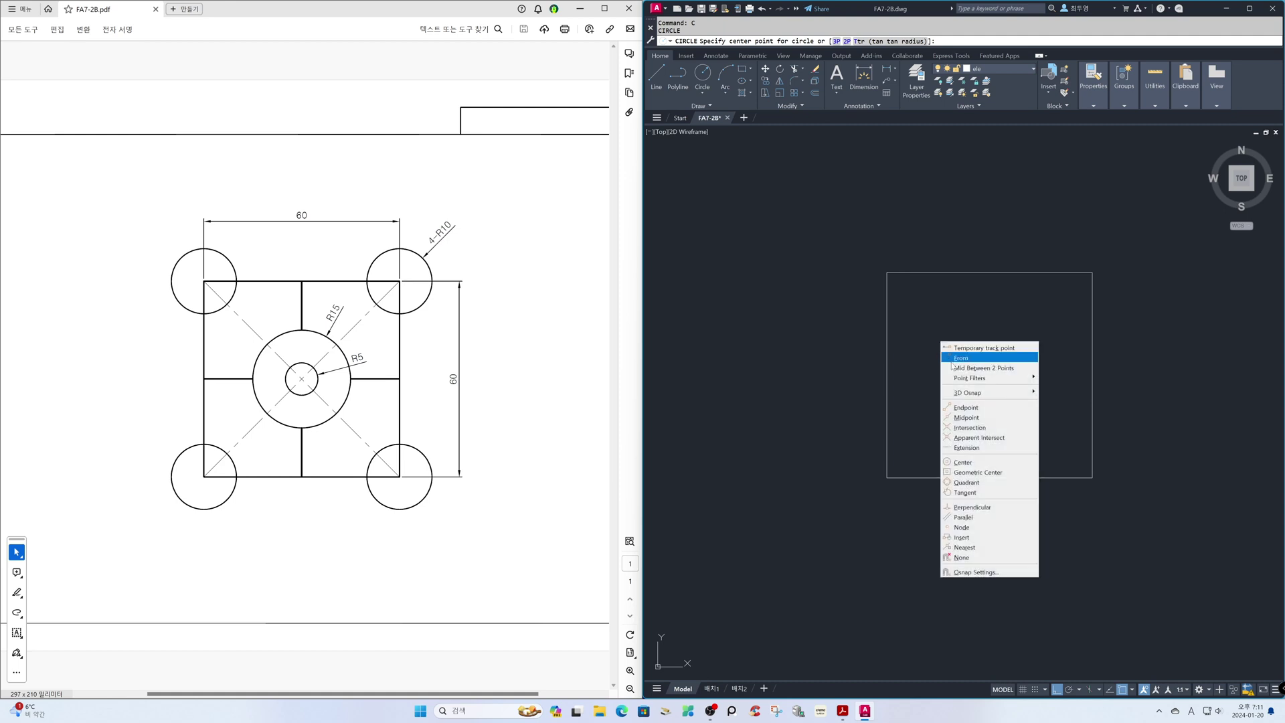
pyautogui.click(993, 369)
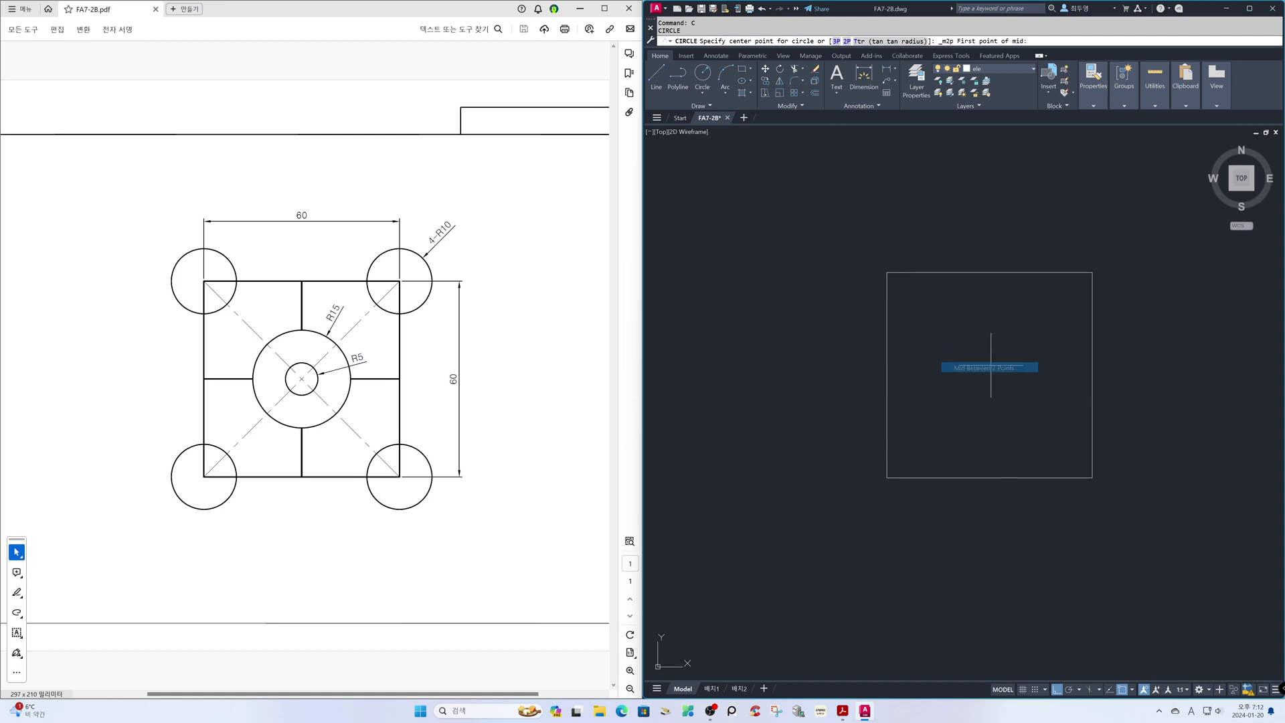
pyautogui.click(978, 275)
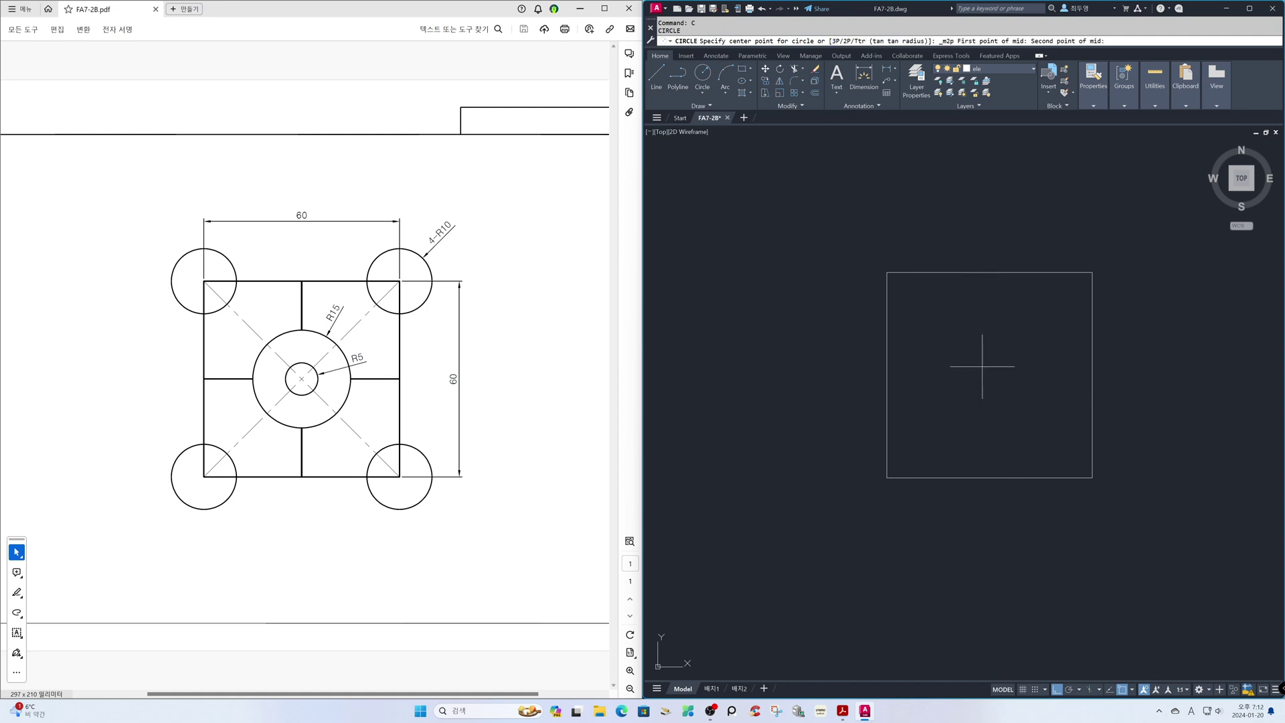
pyautogui.click(993, 475)
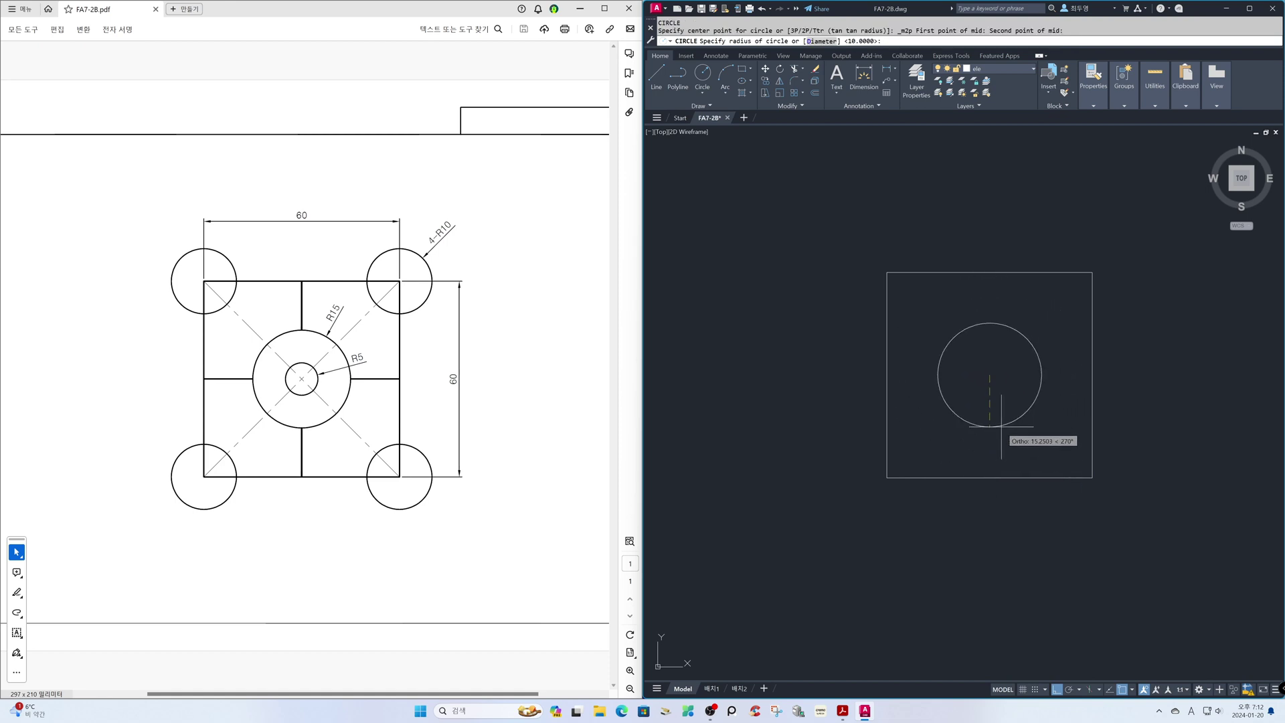
pyautogui.write('15')
pyautogui.press('Return')
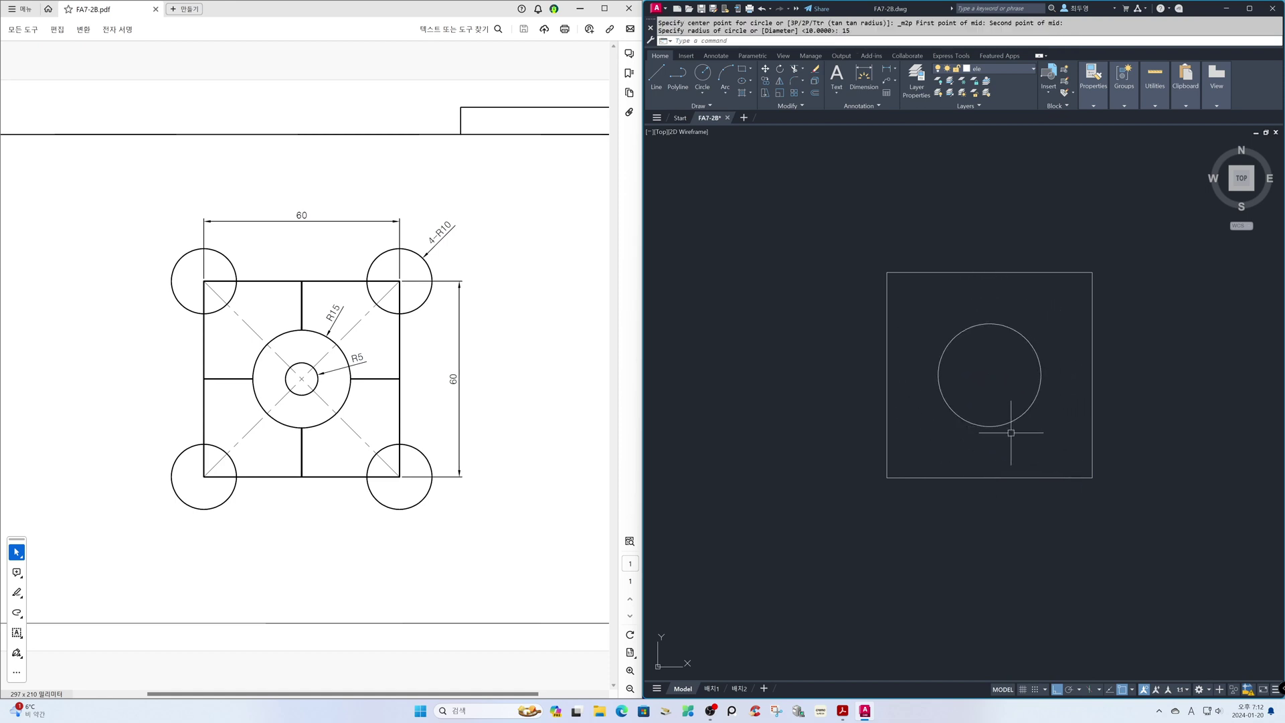
pyautogui.press('Return')
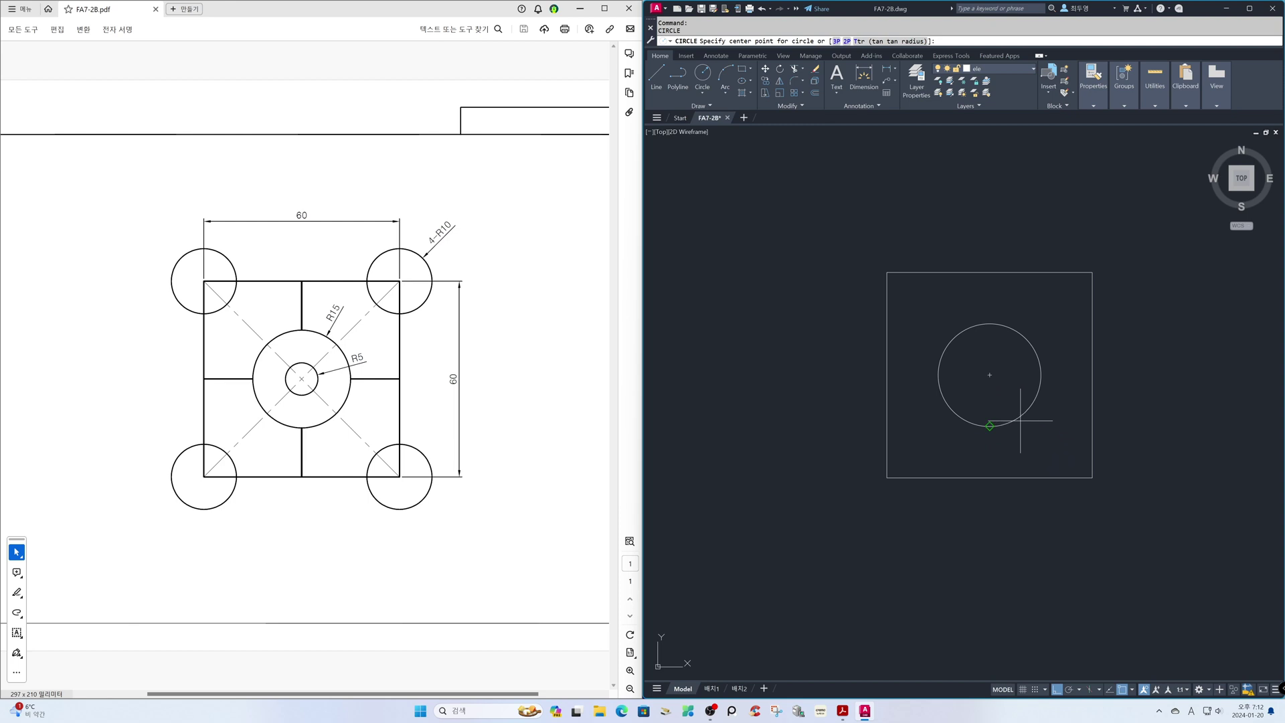
pyautogui.click(989, 374)
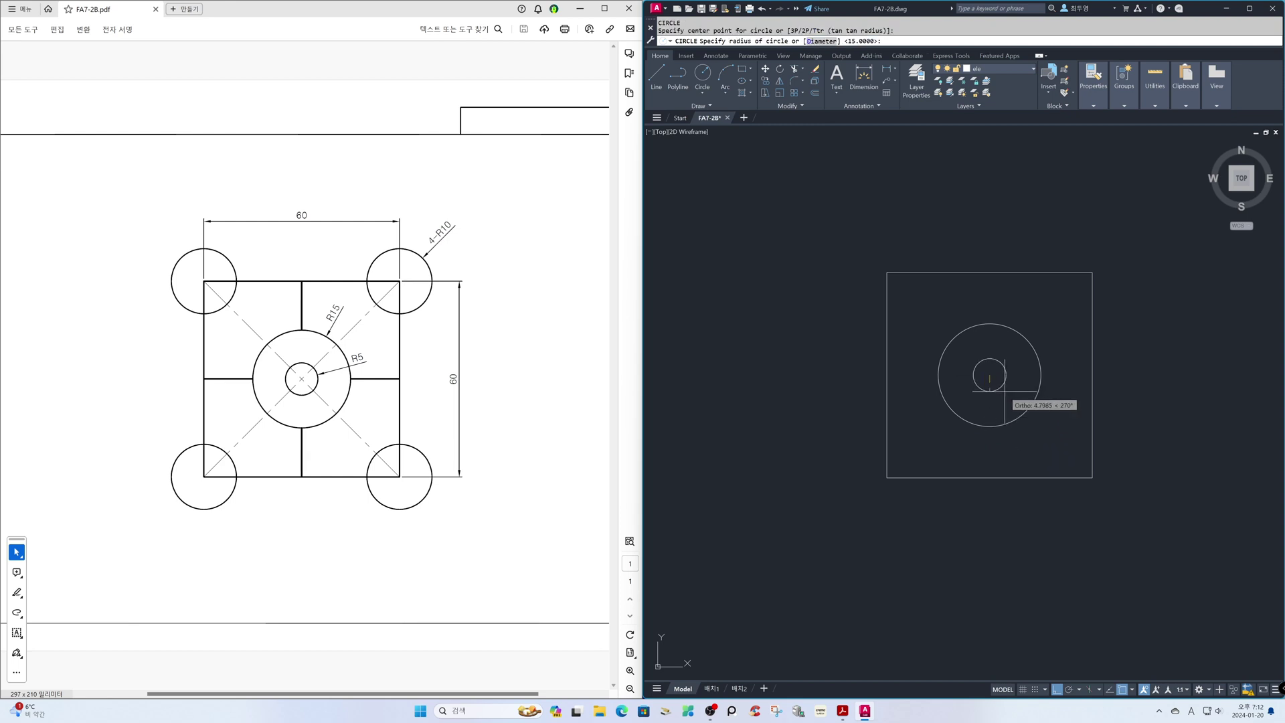
pyautogui.write('5')
pyautogui.press('Return')
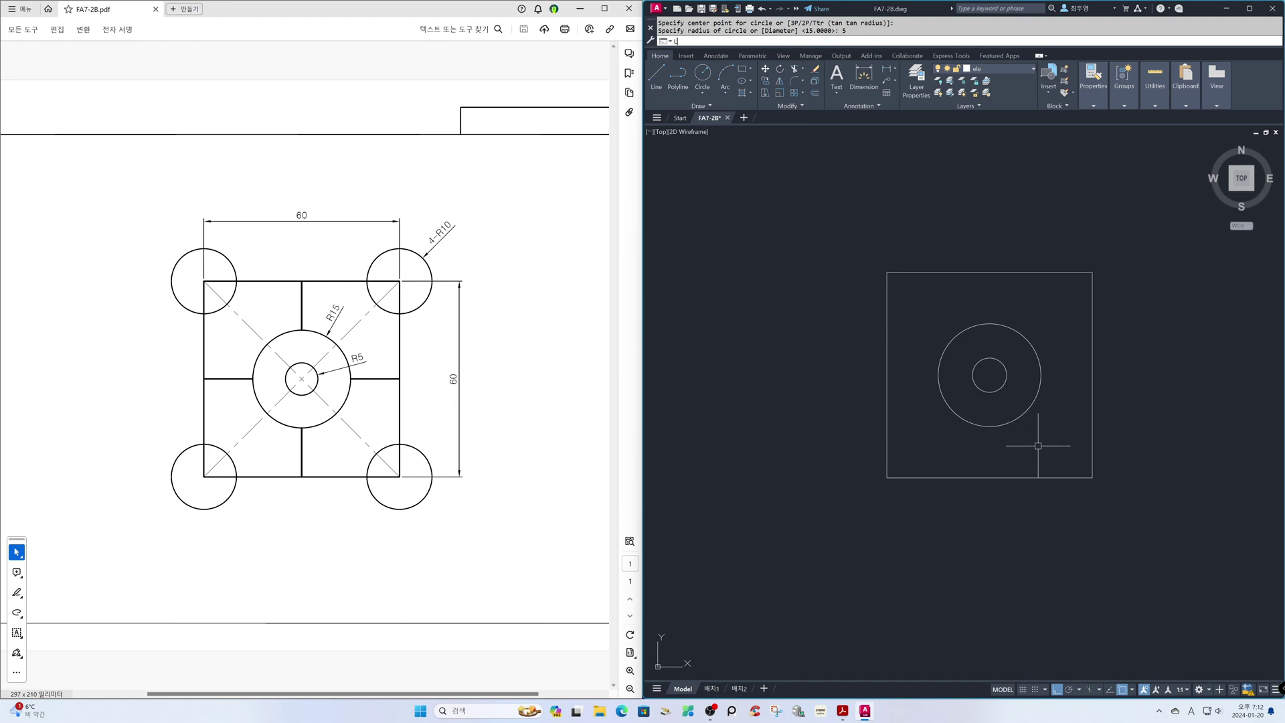
# Start a line at the bottom quadrant of the R15 circle
pyautogui.write('l')
pyautogui.press('Return')
pyautogui.click(1008, 427)
# Draw lines from the R15 circle's bottom and right sides to the square's edges
pyautogui.click(1007, 477)
pyautogui.press('Return')
pyautogui.press('Return')
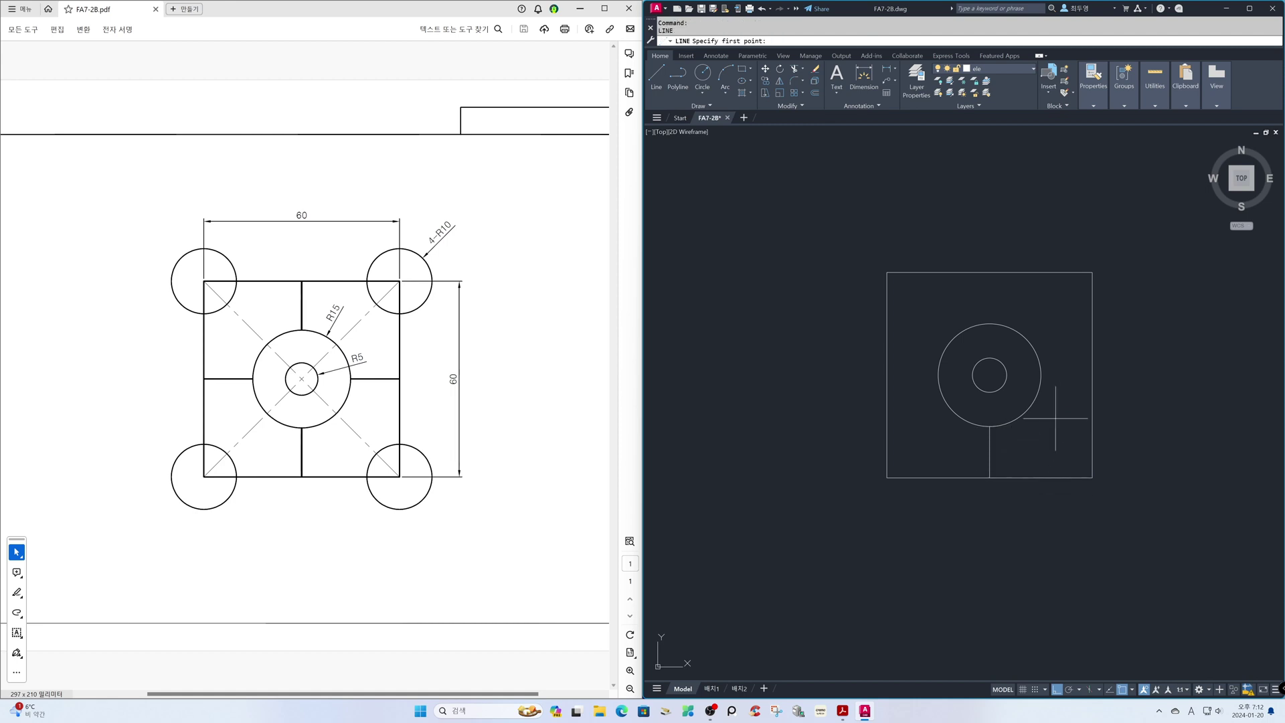
pyautogui.click(1040, 375)
pyautogui.click(1092, 375)
pyautogui.press('Return')
pyautogui.write('l')
pyautogui.press('Return')
# Draw lines from the R15 circle's top and left sides to the square's edges
pyautogui.click(990, 326)
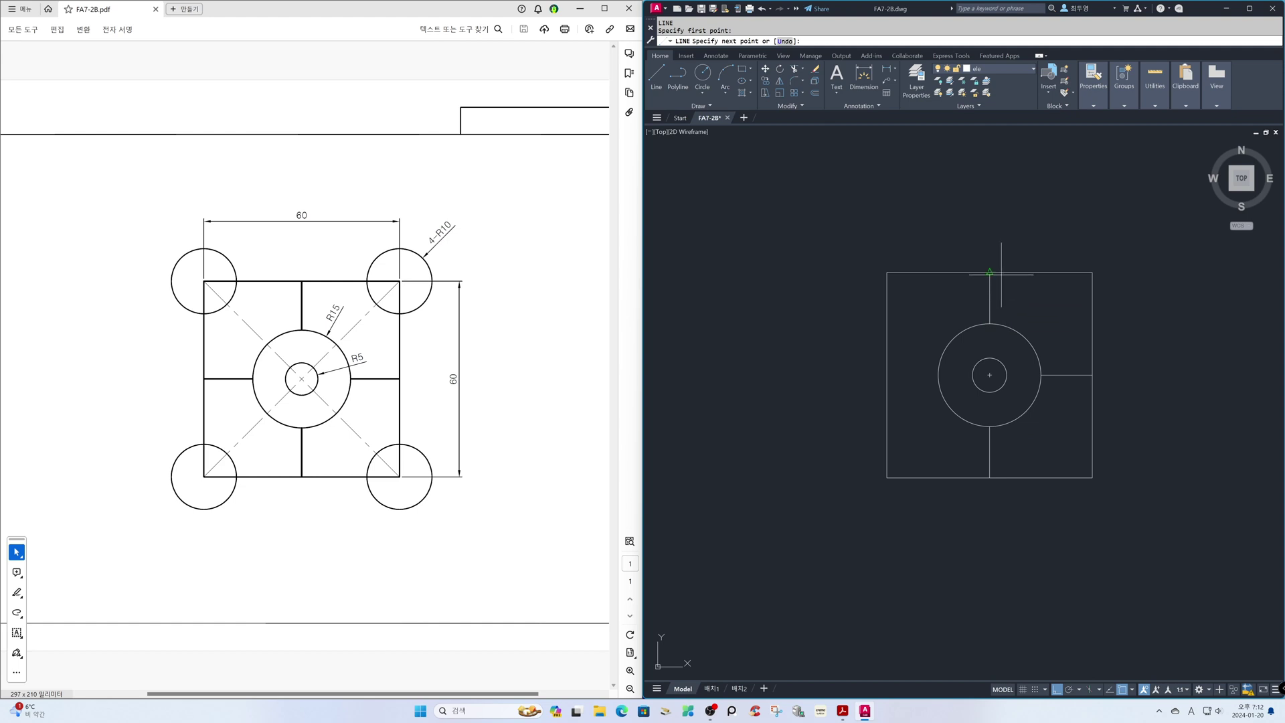
pyautogui.click(1001, 275)
pyautogui.press('Return')
pyautogui.press('Return')
pyautogui.click(938, 375)
pyautogui.click(887, 375)
pyautogui.press('Return')
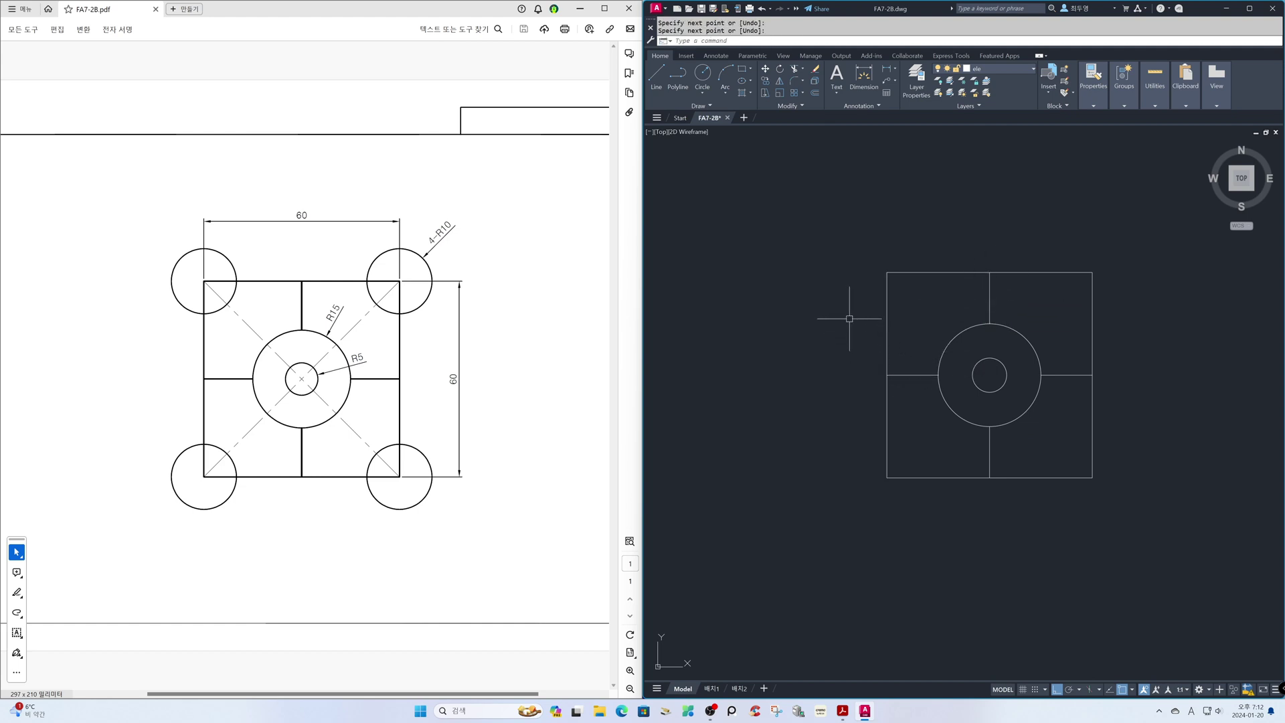
pyautogui.write('c')
pyautogui.press('Return')
# Draw R10 circles centred on all four corners of the square
pyautogui.click(887, 272)
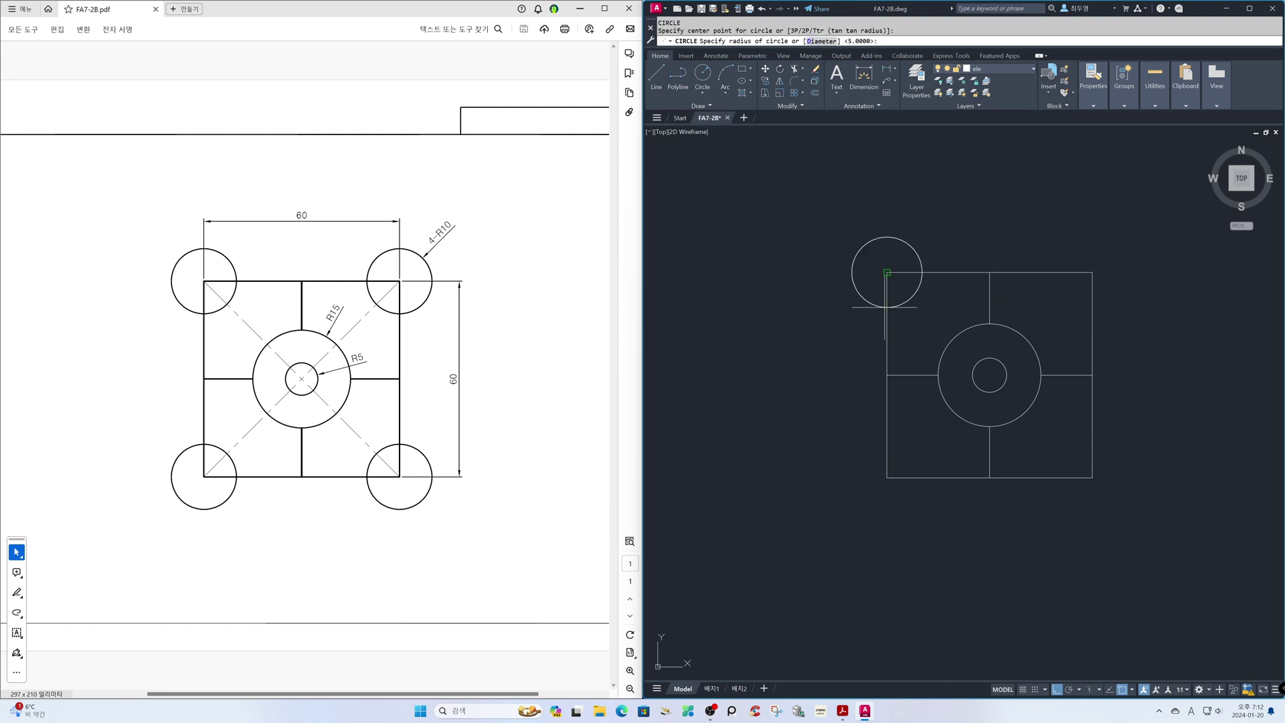
pyautogui.write('10')
pyautogui.press('Return')
pyautogui.press('Return')
pyautogui.click(887, 477)
pyautogui.press('Return')
pyautogui.press('Return')
pyautogui.click(1092, 477)
pyautogui.press('Return')
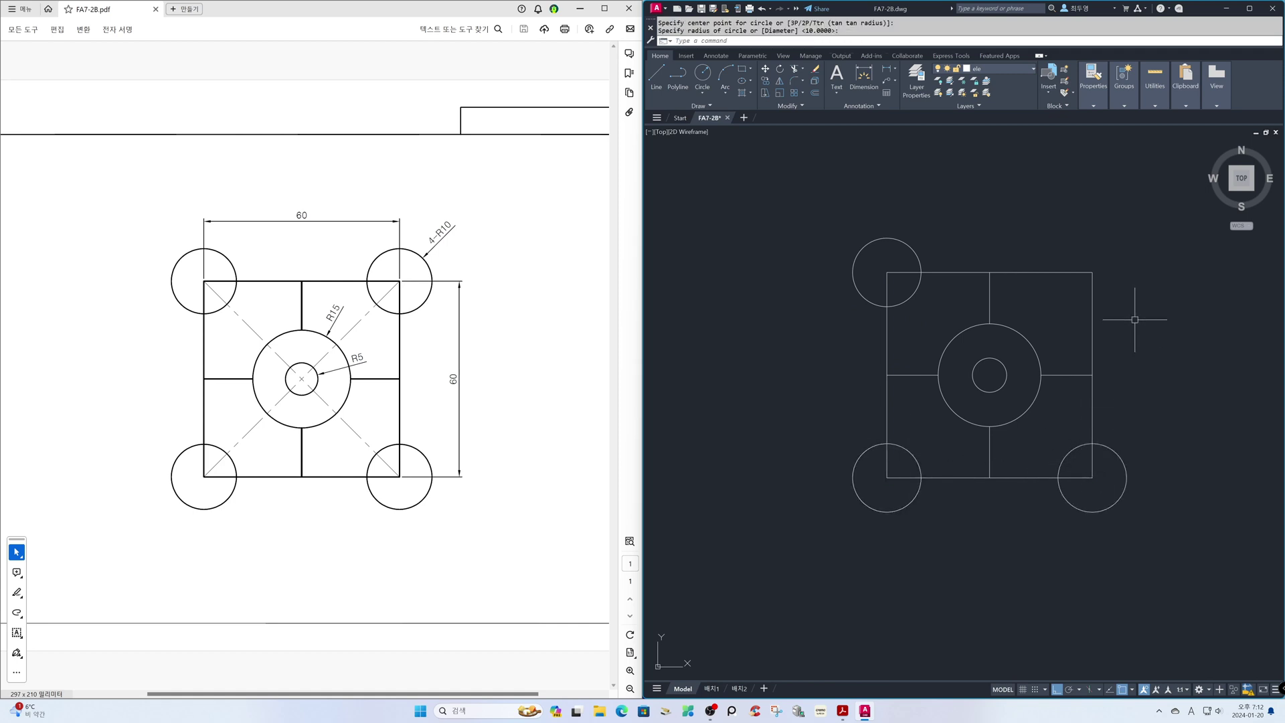
pyautogui.press('Return')
pyautogui.click(1091, 273)
pyautogui.press('Return')
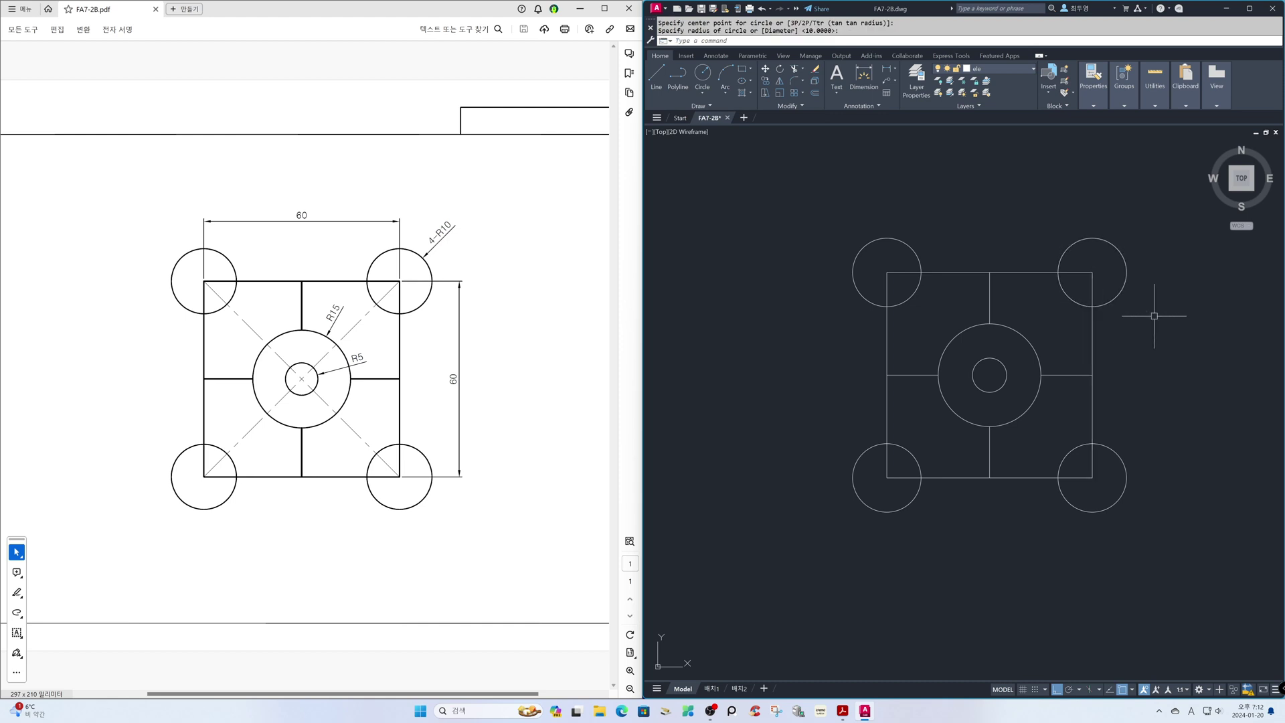